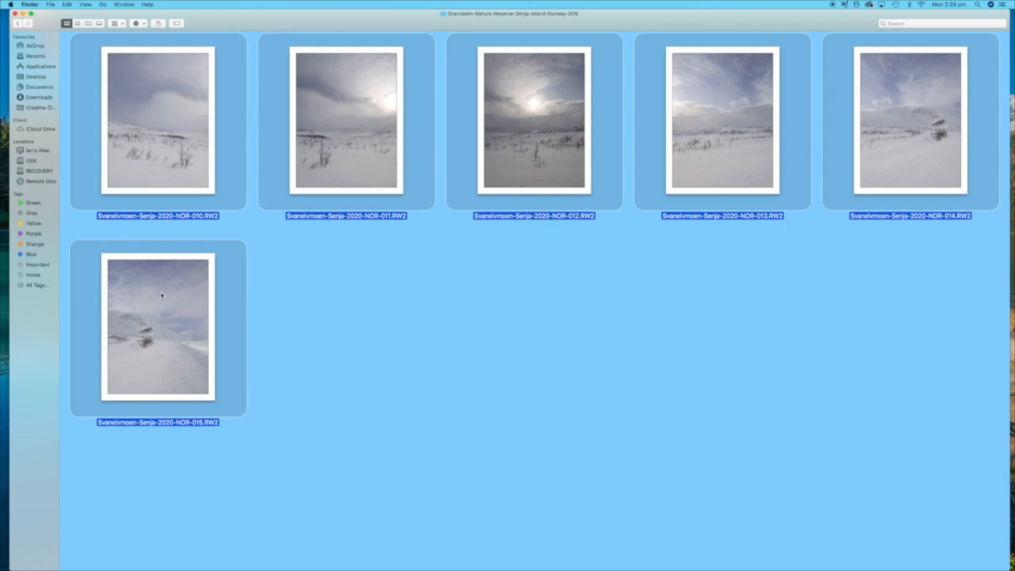
# Step: Open the six selected RW2 photos in Camera Raw, select them all and start merging them to a panorama
pyautogui.moveTo(253, 341); pyautogui.dragTo(528, 547)
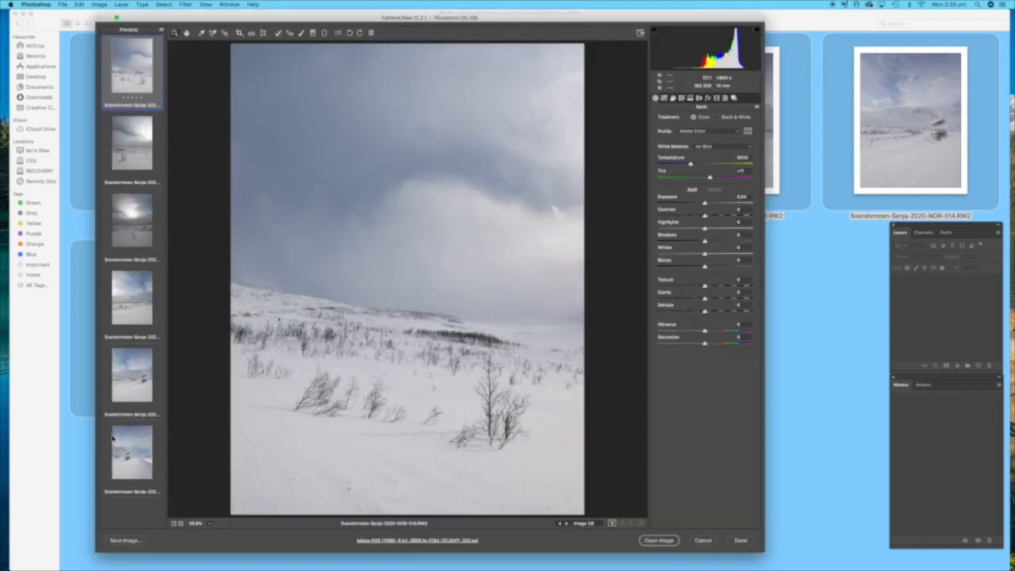
pyautogui.click(161, 31)
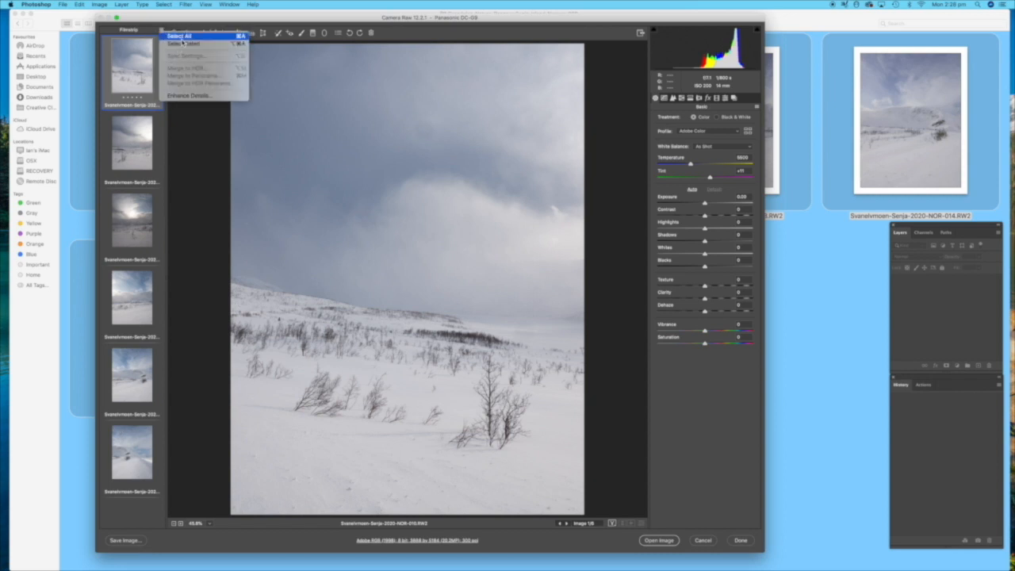
pyautogui.click(178, 36)
pyautogui.click(161, 32)
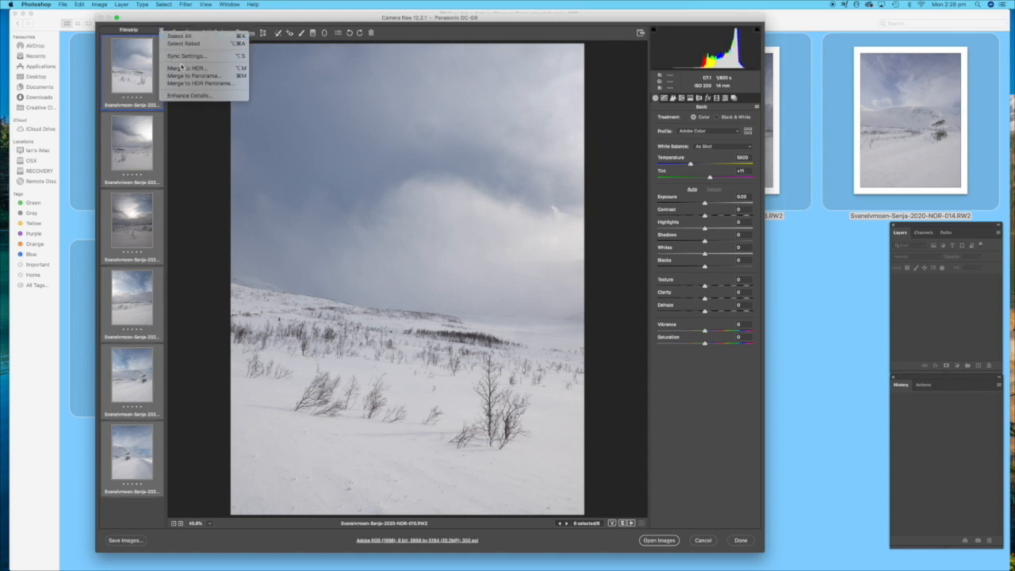
pyautogui.click(196, 77)
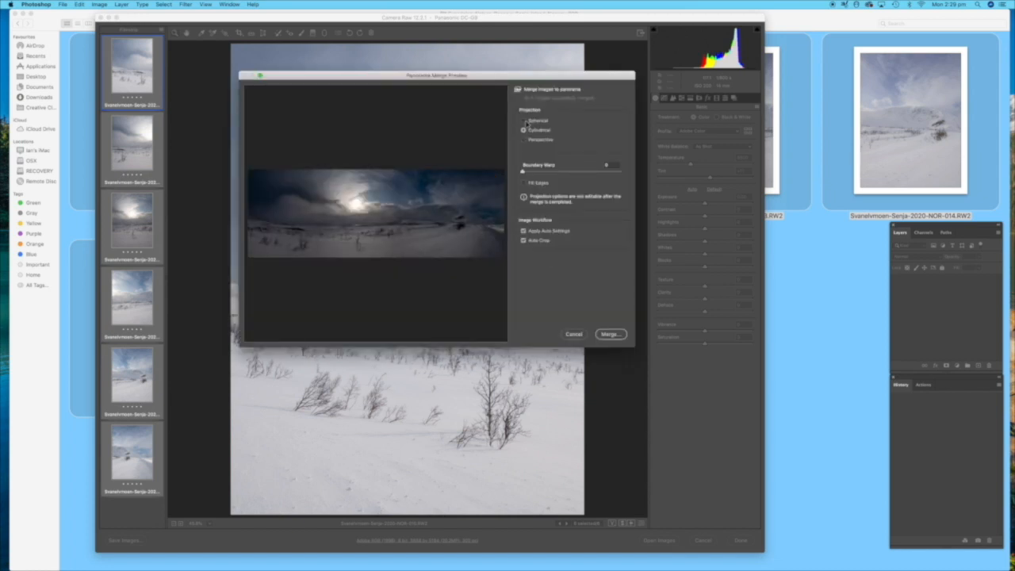
# Step: Merge the panorama with Boundary Warp 100 and Spherical projection, saving the DNG in the source photos' folder under the suggested name
pyautogui.moveTo(523, 173); pyautogui.dragTo(604, 172)
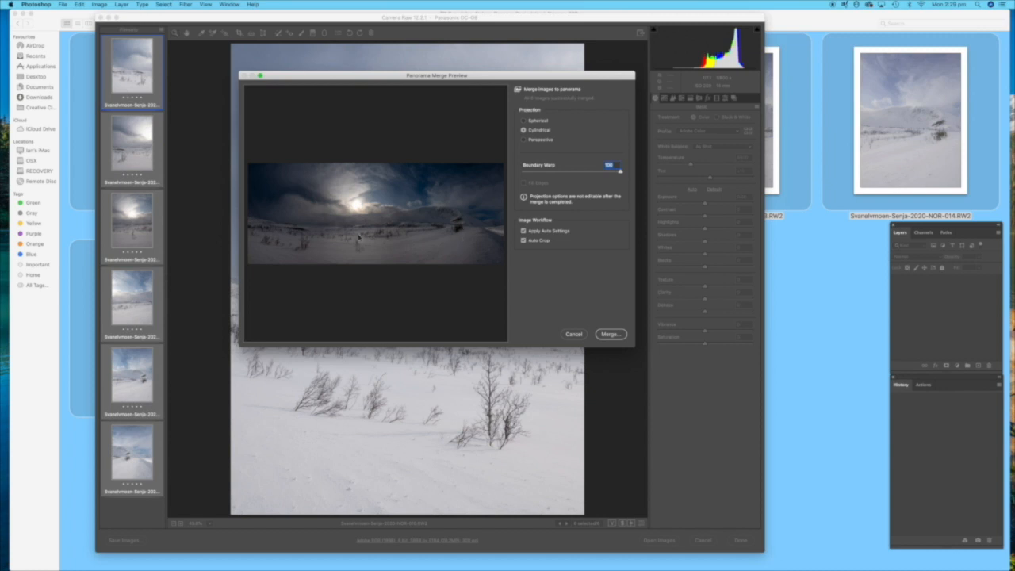
pyautogui.click(524, 121)
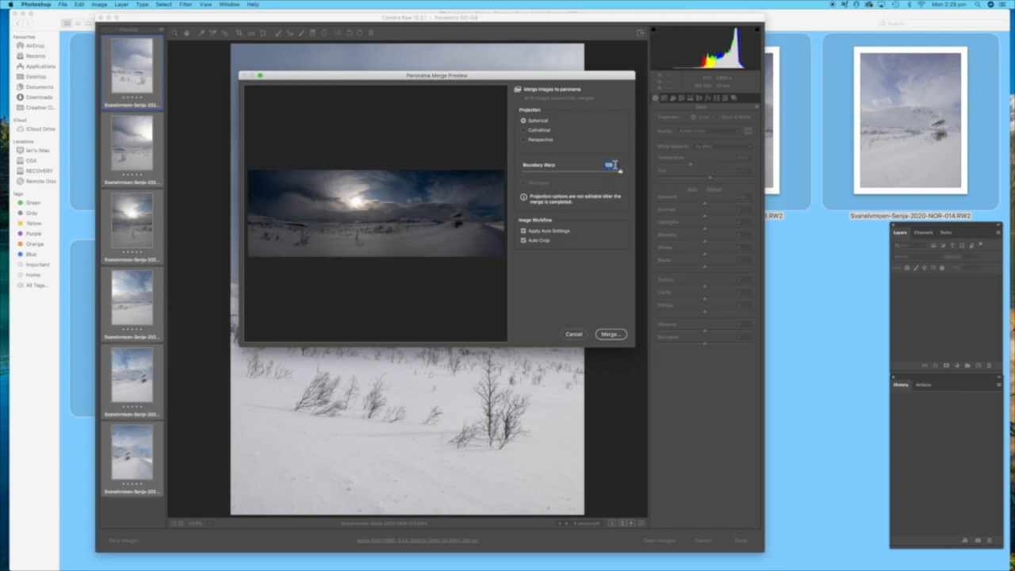
pyautogui.click(609, 335)
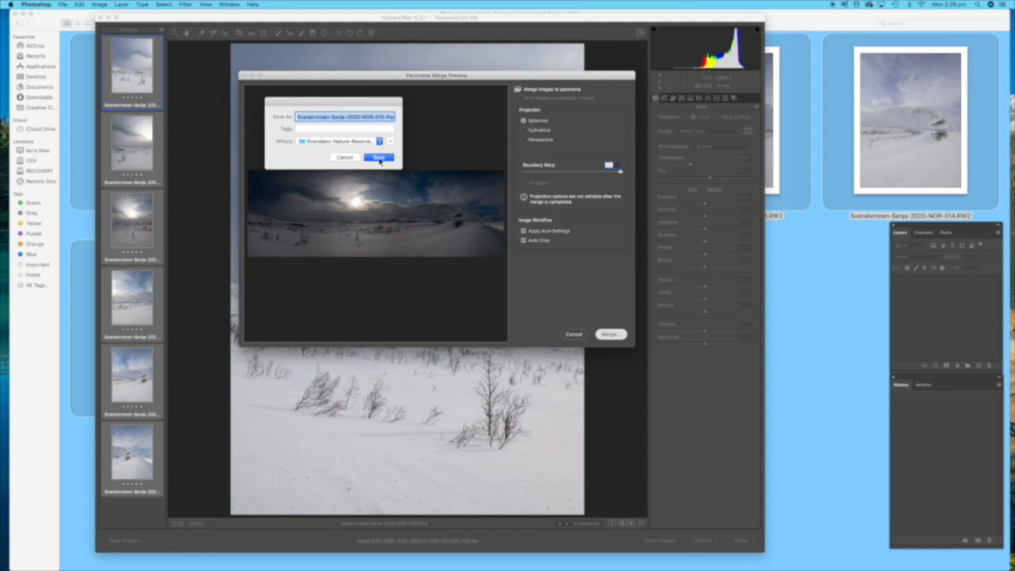
pyautogui.click(379, 158)
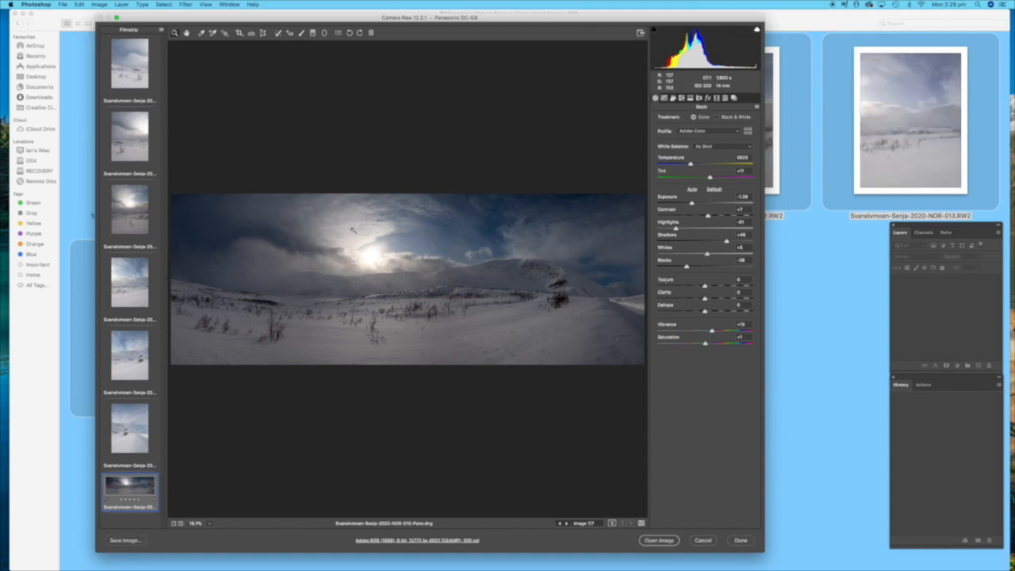
# Step: Raise the panorama's Shadows nearly to maximum, lower Whites nearly to minimum, and set Highlights to +16
pyautogui.moveTo(726, 242); pyautogui.dragTo(659, 254)
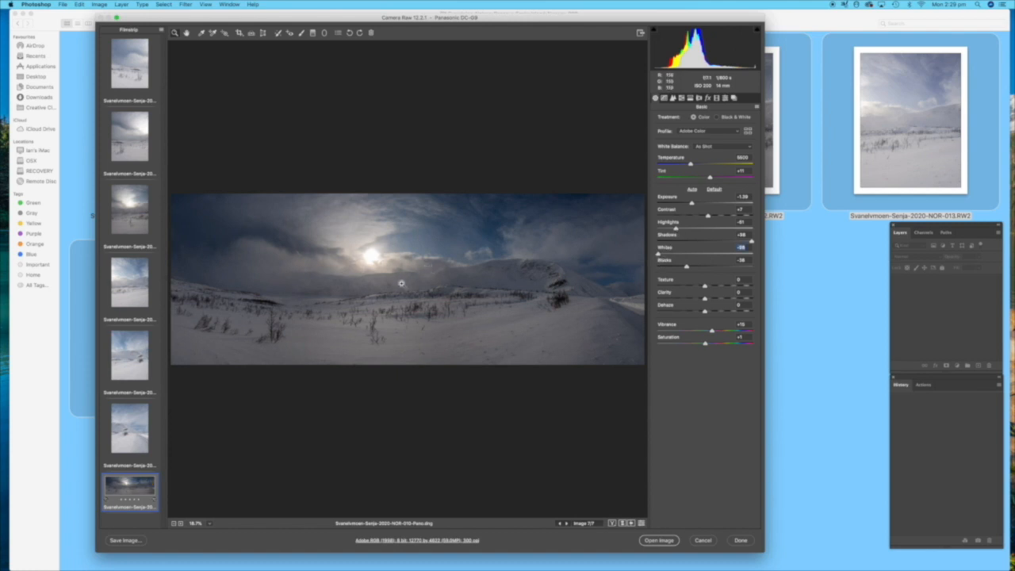
pyautogui.moveTo(678, 232); pyautogui.dragTo(713, 244)
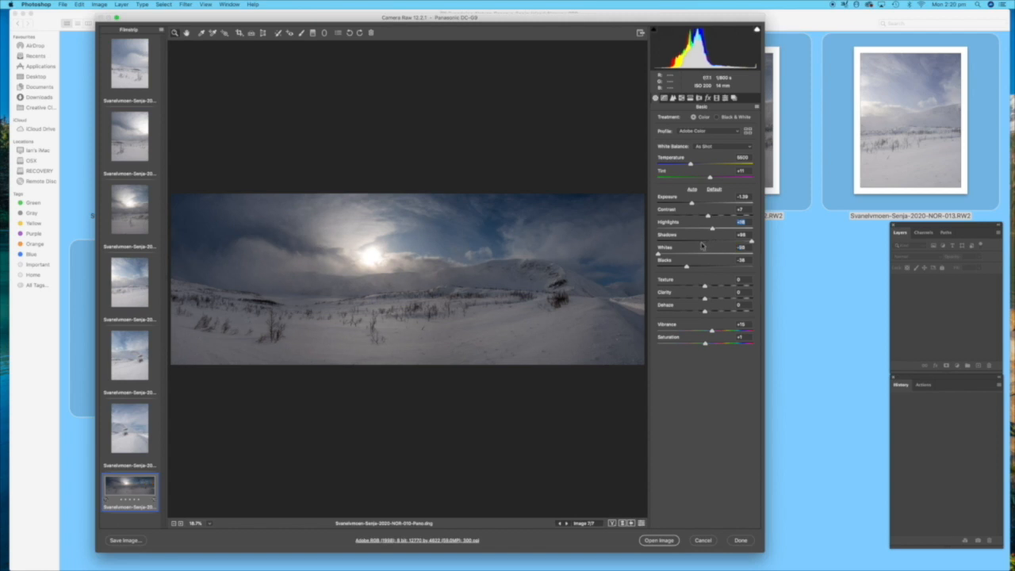
# Step: Add a graduated filter from above the sky down into the snowy foreground, with Temperature +38, Tint +10 and Exposure about -1.9
pyautogui.click(313, 32)
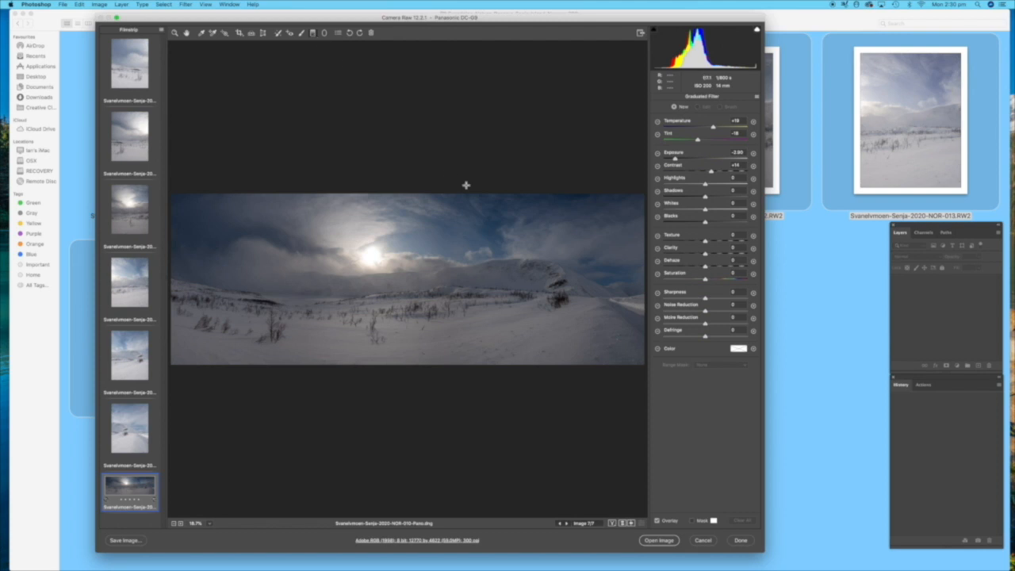
pyautogui.moveTo(380, 110)
pyautogui.mouseDown()
pyautogui.moveTo(391, 188)
pyautogui.moveTo(380, 279)
pyautogui.mouseUp()
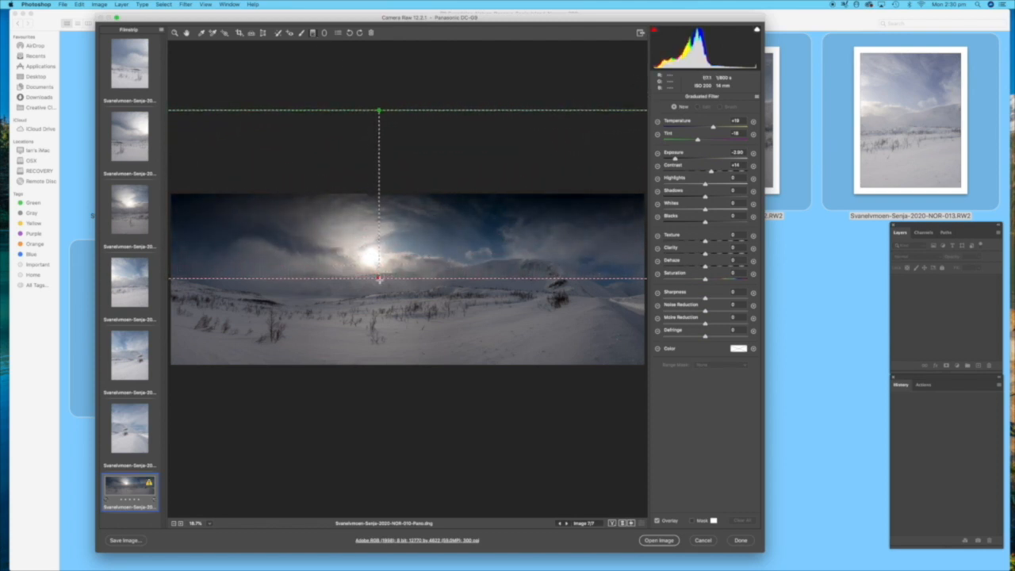
pyautogui.moveTo(675, 158)
pyautogui.mouseDown()
pyautogui.moveTo(686, 164)
pyautogui.moveTo(722, 132)
pyautogui.mouseUp()
pyautogui.moveTo(380, 280); pyautogui.dragTo(374, 301)
pyautogui.moveTo(386, 114); pyautogui.dragTo(386, 91)
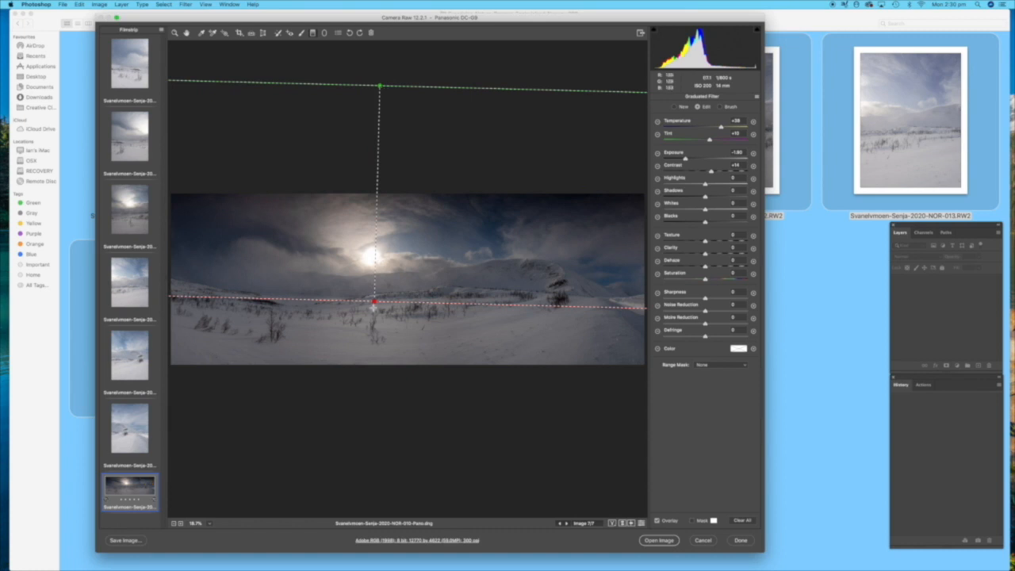
pyautogui.moveTo(379, 306); pyautogui.dragTo(382, 321)
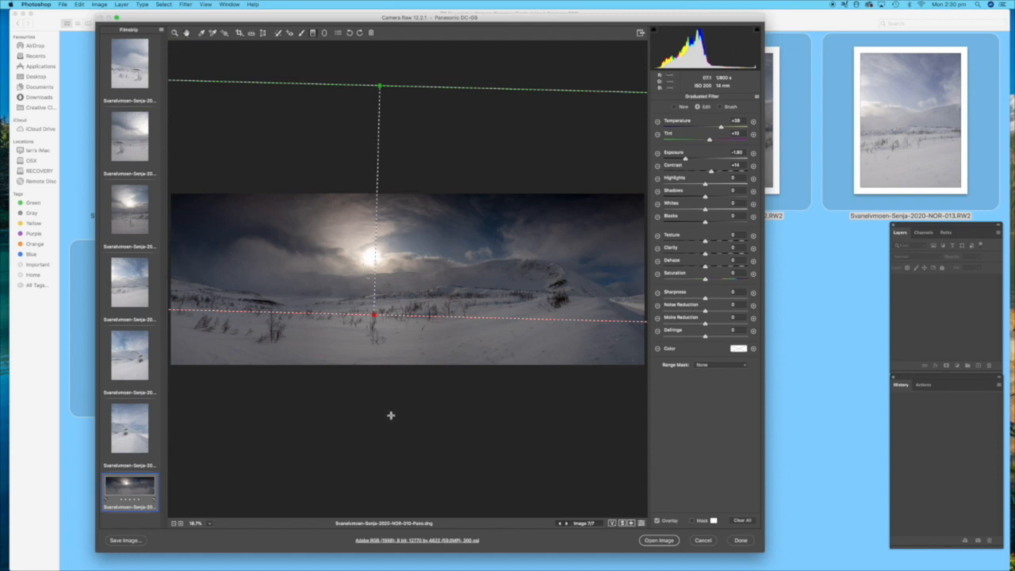
# Step: Add two overlapping graduated filters from below the image up to the shrub line, with Temperature about -8 and Tint about -26
pyautogui.moveTo(391, 426); pyautogui.dragTo(387, 307)
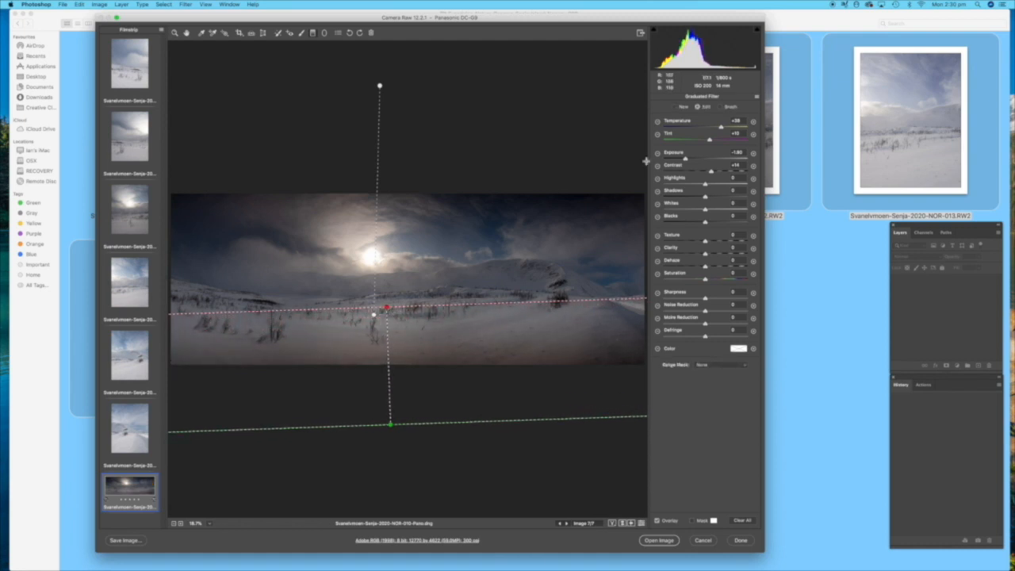
pyautogui.moveTo(709, 141)
pyautogui.mouseDown()
pyautogui.moveTo(693, 141)
pyautogui.moveTo(704, 132)
pyautogui.moveTo(692, 145)
pyautogui.moveTo(702, 135)
pyautogui.mouseUp()
pyautogui.moveTo(391, 427)
pyautogui.mouseDown()
pyautogui.moveTo(373, 358)
pyautogui.moveTo(399, 344)
pyautogui.moveTo(387, 299)
pyautogui.mouseUp()
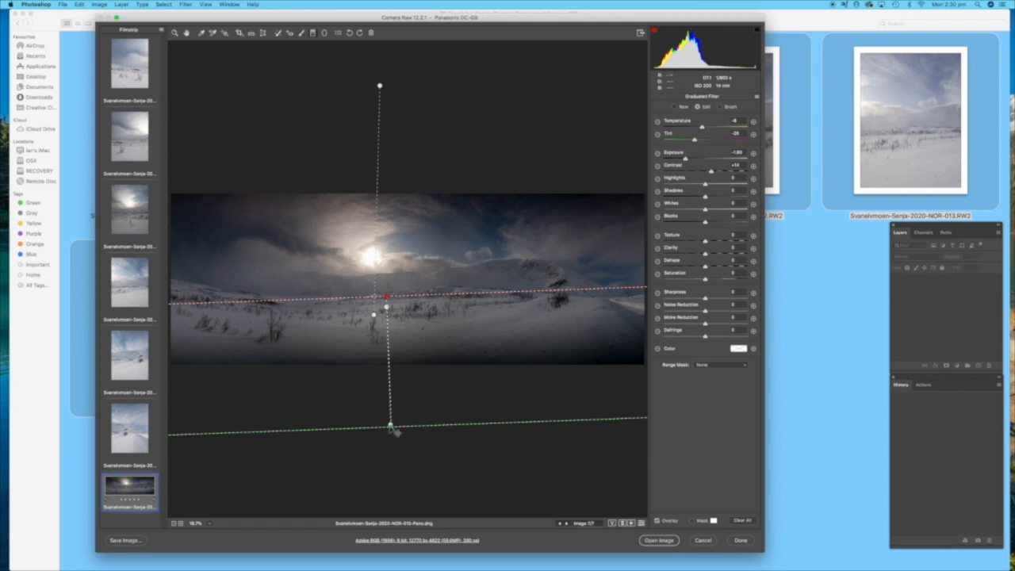
pyautogui.moveTo(391, 427); pyautogui.dragTo(385, 479)
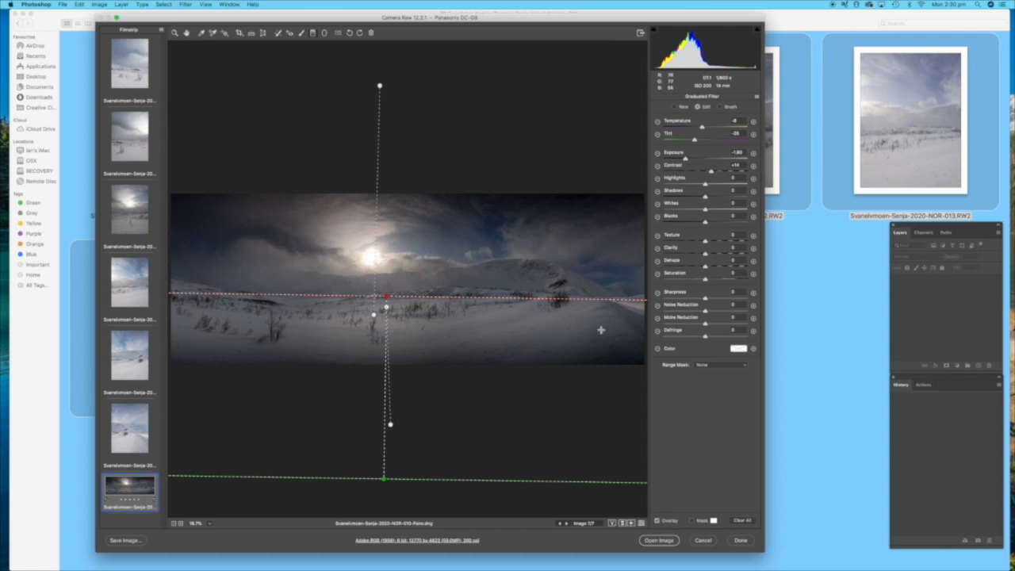
# Step: Warm the panorama's white balance to Temperature 7100 and raise the Yellows saturation to about +58
pyautogui.click(187, 33)
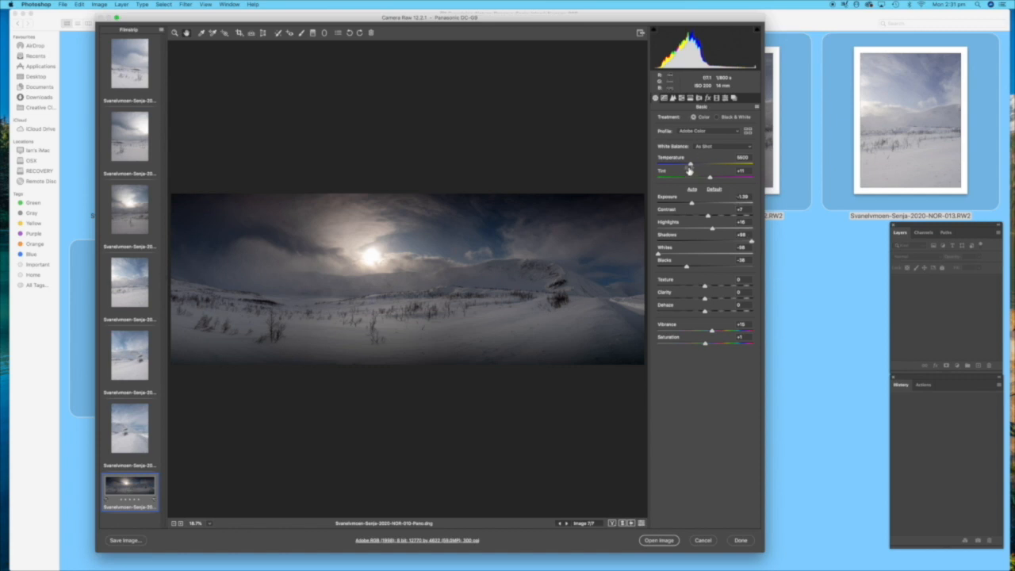
pyautogui.moveTo(690, 165)
pyautogui.mouseDown()
pyautogui.moveTo(712, 178)
pyautogui.moveTo(699, 167)
pyautogui.moveTo(707, 169)
pyautogui.mouseUp()
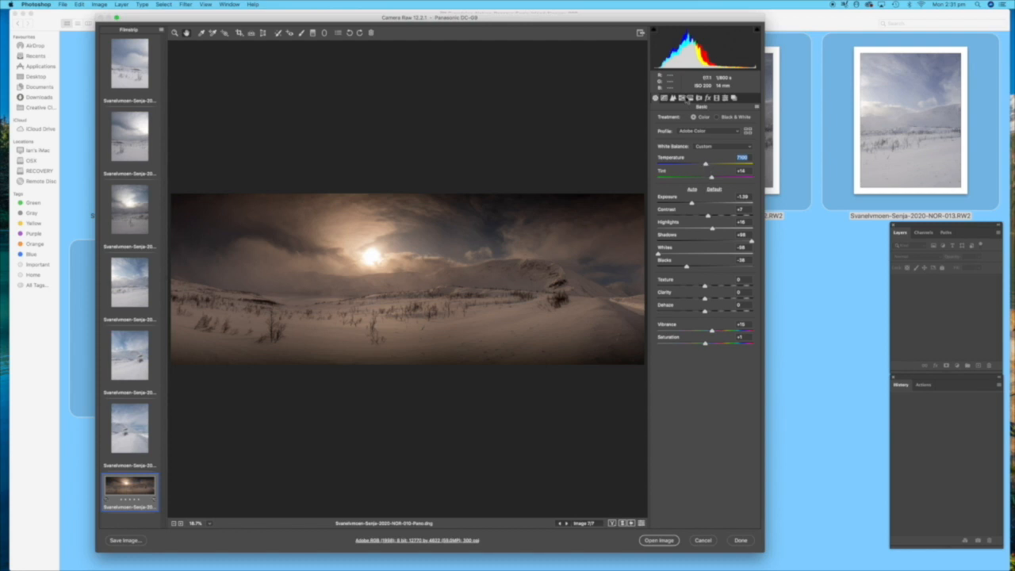
pyautogui.click(684, 99)
pyautogui.click(687, 119)
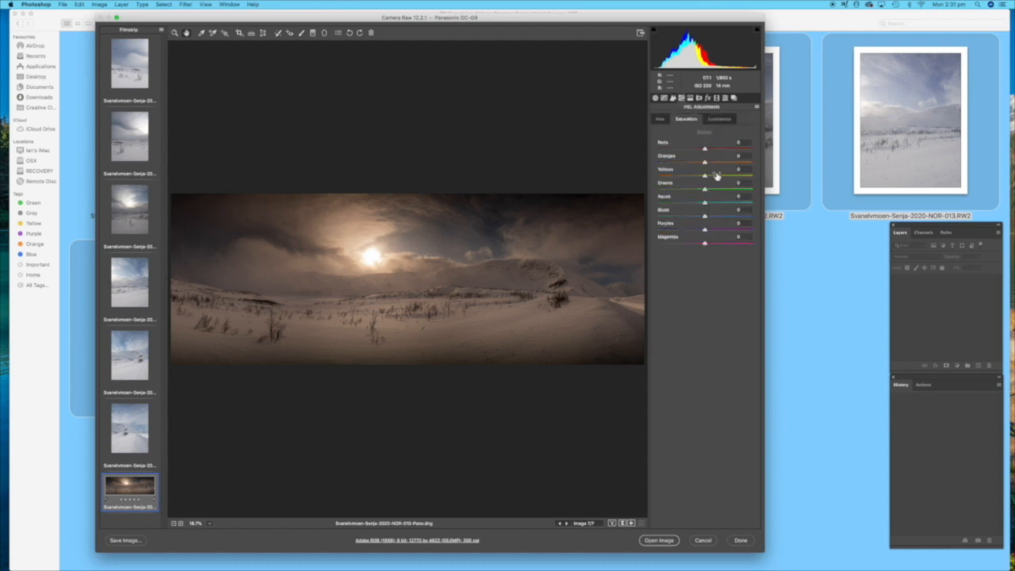
pyautogui.moveTo(705, 176); pyautogui.dragTo(734, 184)
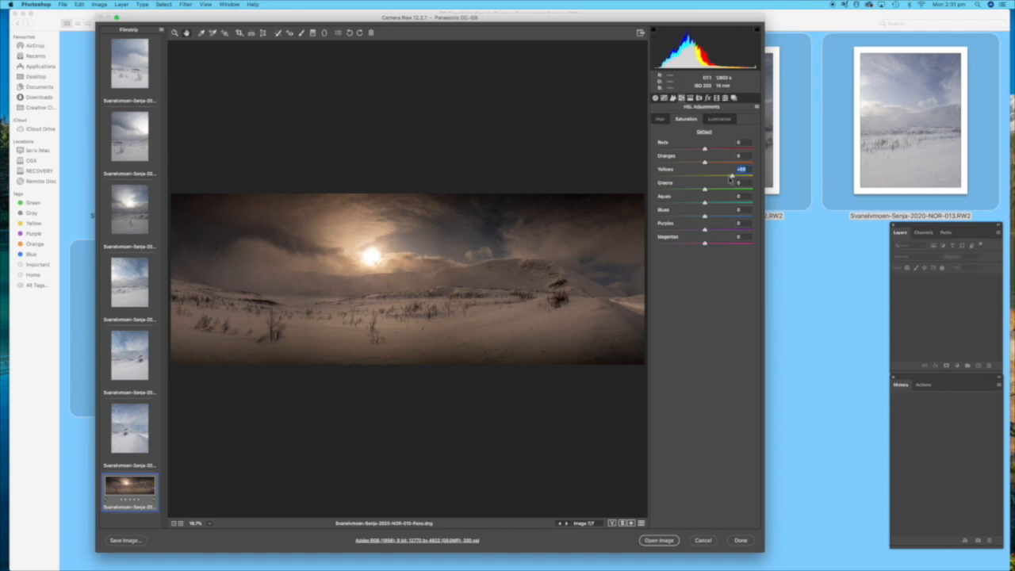
# Step: Shift the Yellows hue to about -7 and move the Oranges hue slightly towards yellow
pyautogui.click(661, 120)
pyautogui.moveTo(705, 176); pyautogui.dragTo(701, 178)
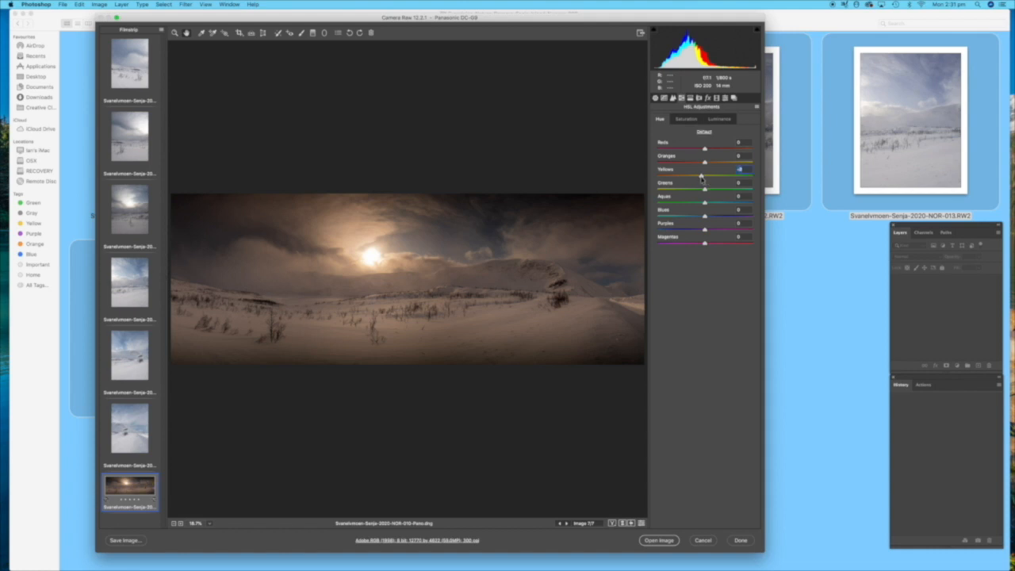
pyautogui.moveTo(705, 163)
pyautogui.mouseDown()
pyautogui.moveTo(701, 178)
pyautogui.moveTo(715, 164)
pyautogui.mouseUp()
# Step: Set the panorama's basic Exposure to about -1.15 and Highlights to about +23
pyautogui.click(655, 98)
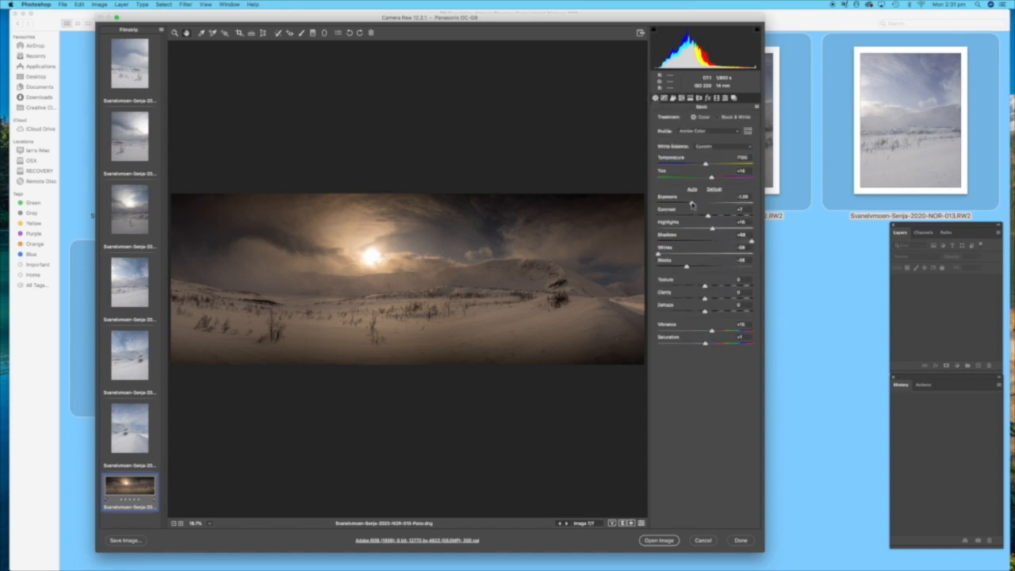
pyautogui.moveTo(692, 204); pyautogui.dragTo(694, 206)
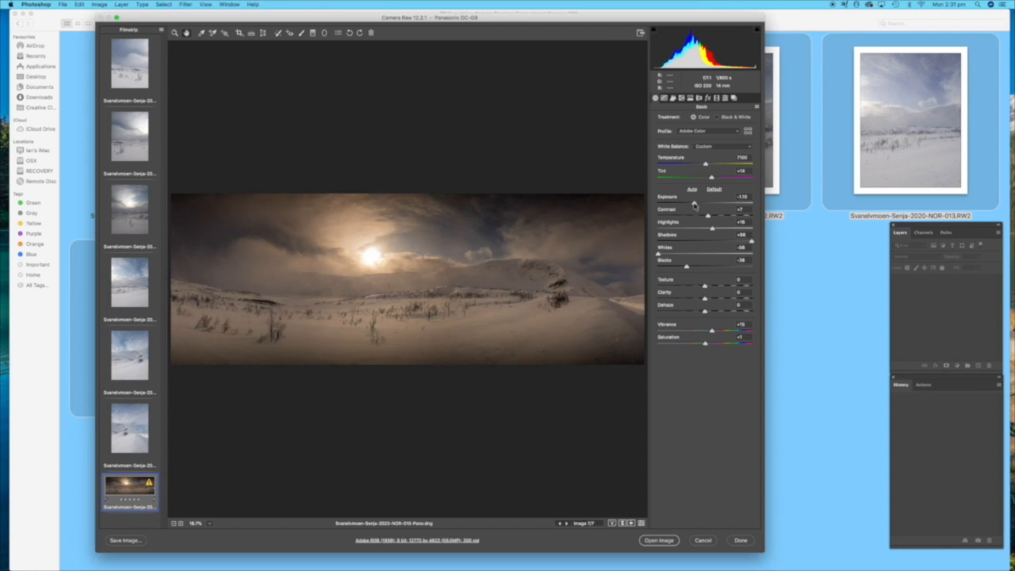
pyautogui.moveTo(713, 229); pyautogui.dragTo(717, 230)
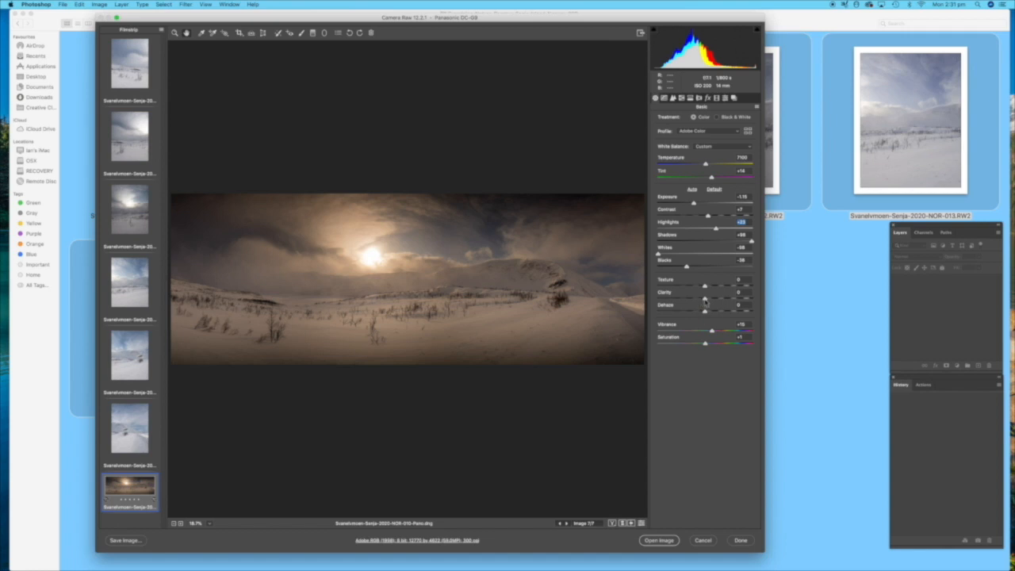
# Step: Slightly adjust Clarity, Texture and Vibrance, and open the processed panorama in Photoshop
pyautogui.moveTo(704, 299); pyautogui.dragTo(708, 299)
pyautogui.click(707, 286)
pyautogui.moveTo(712, 331); pyautogui.dragTo(728, 338)
pyautogui.click(724, 334)
pyautogui.click(663, 540)
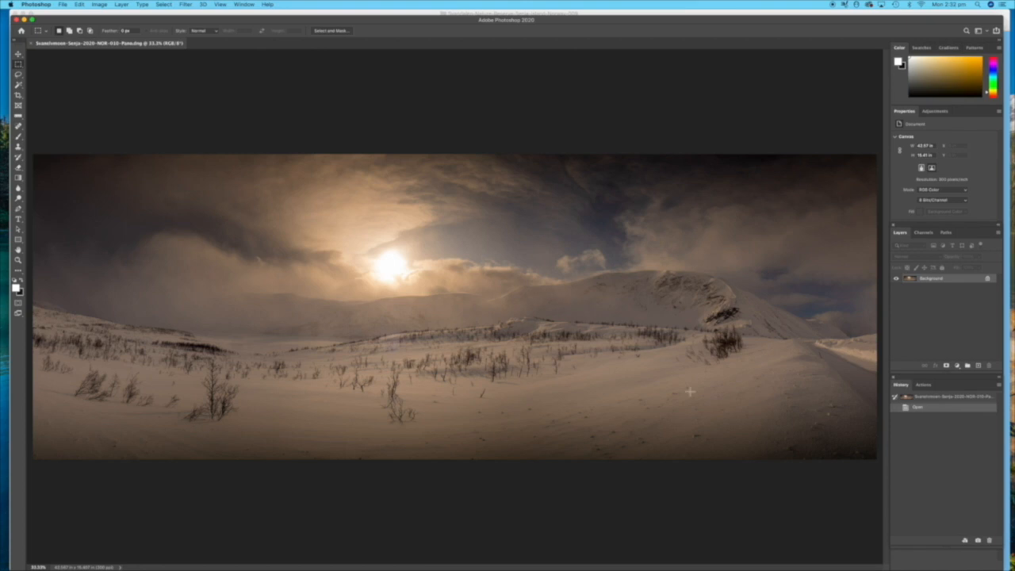
# Step: Add a Color Balance adjustment layer with Midtones at Cyan/Red -4, Magenta/Green +4 and Yellow/Blue +14
pyautogui.click(958, 365)
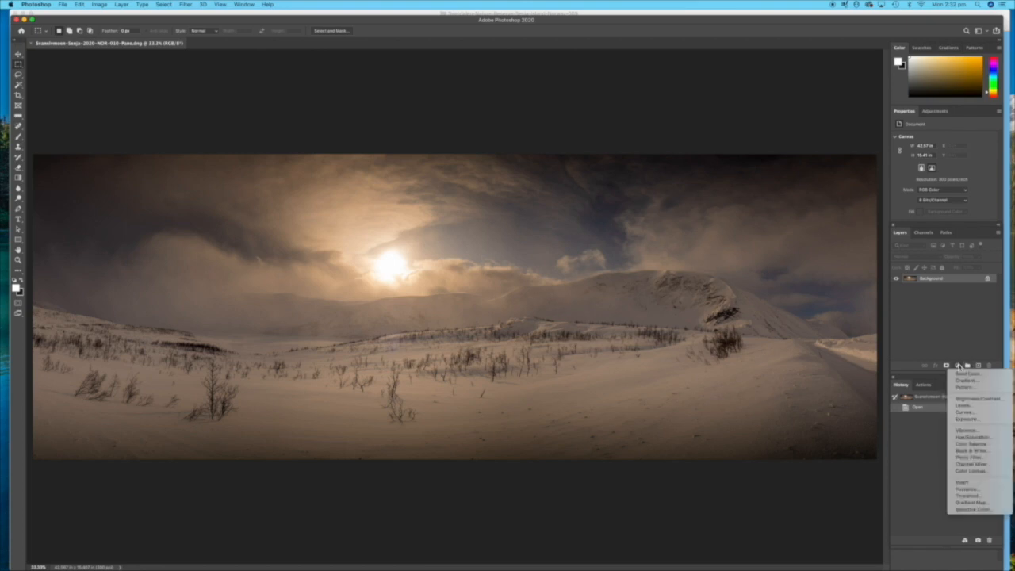
pyautogui.click(972, 444)
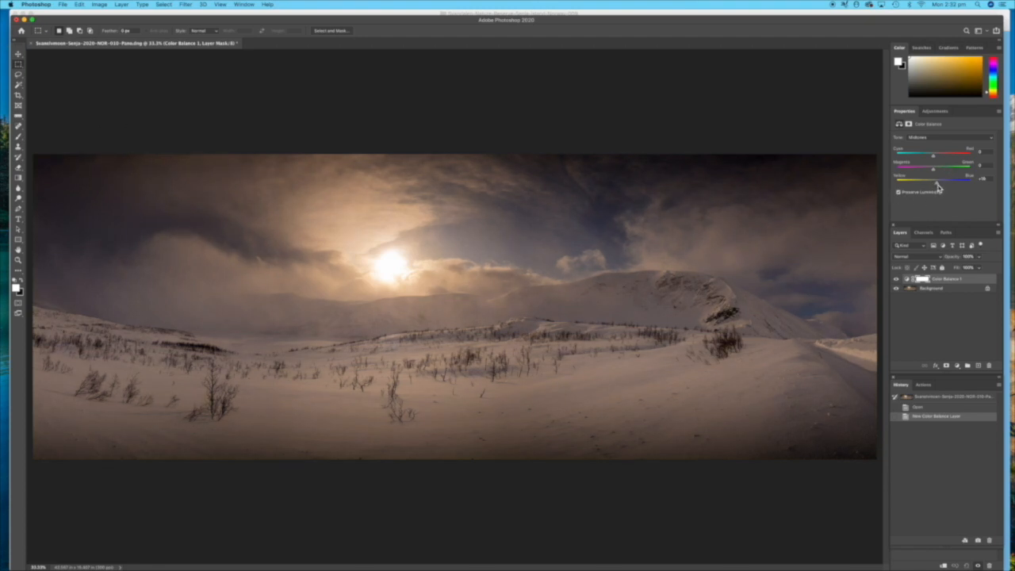
pyautogui.moveTo(939, 188); pyautogui.dragTo(939, 184)
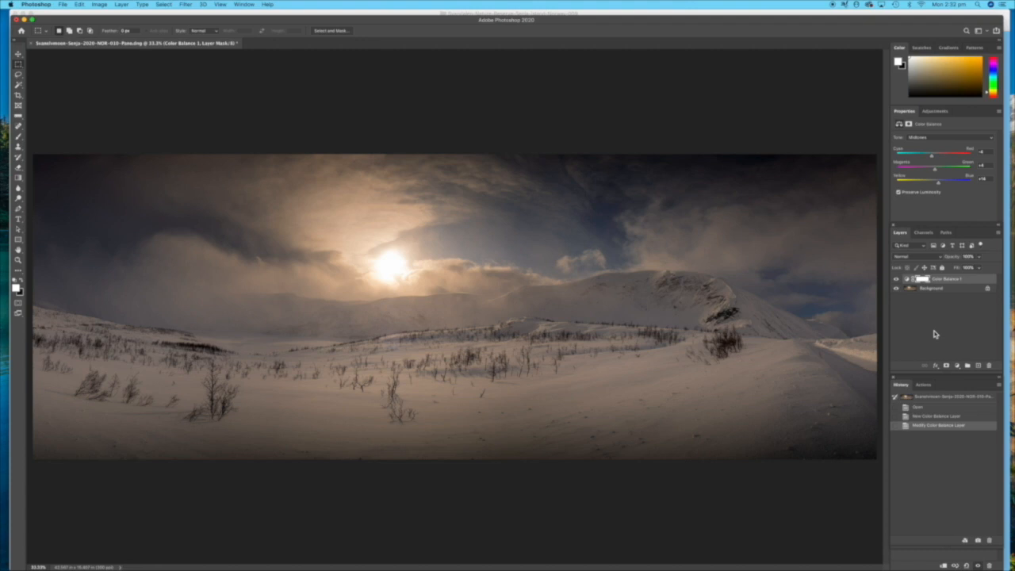
# Step: Invert the Color Balance layer's mask to black and set the Brush to Normal mode at about 82% opacity
pyautogui.press('super+i')
pyautogui.press('b')
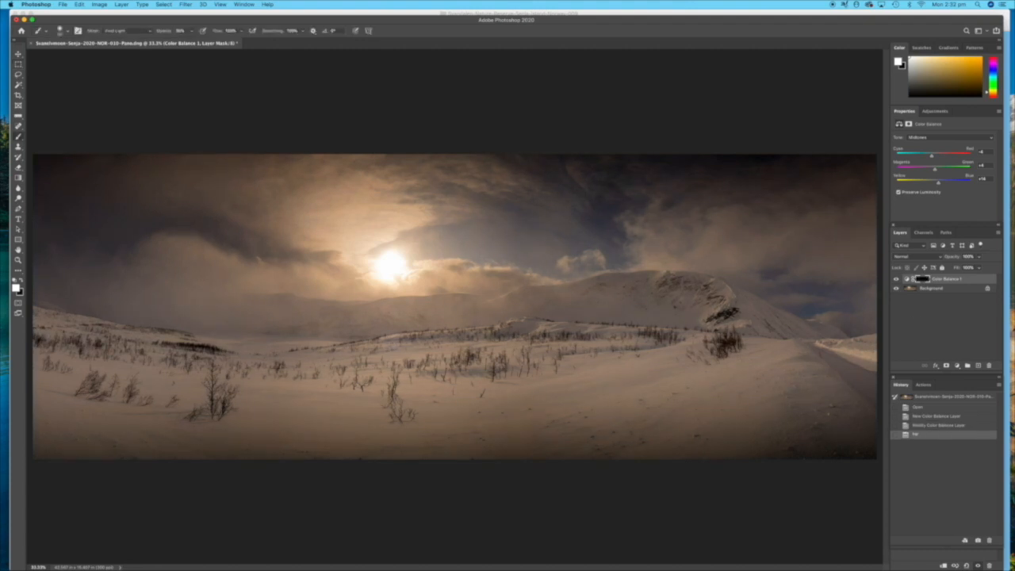
pyautogui.click(148, 31)
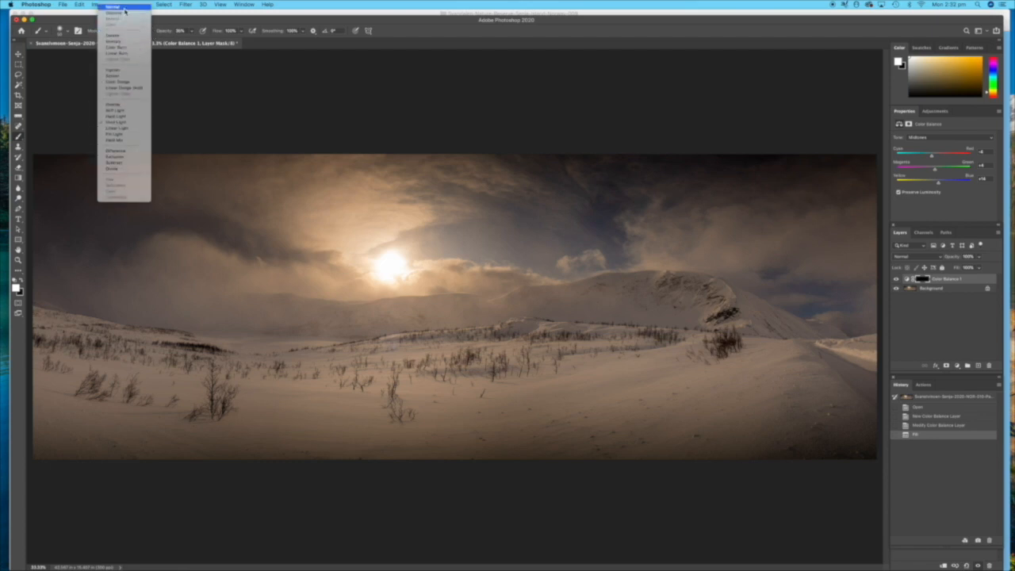
pyautogui.click(125, 8)
pyautogui.moveTo(191, 30); pyautogui.dragTo(209, 53)
pyautogui.click(249, 110)
# Step: Paint white on the mask with a much larger brush along the sky's upper edge and the foreground's lower edge
pyautogui.press(']')
pyautogui.press(']')
pyautogui.press(']')
pyautogui.press(']')
pyautogui.press(']')
pyautogui.press(']')
pyautogui.press(']')
pyautogui.press(']')
pyautogui.press(']')
pyautogui.press(']')
pyautogui.press(']')
pyautogui.press(']')
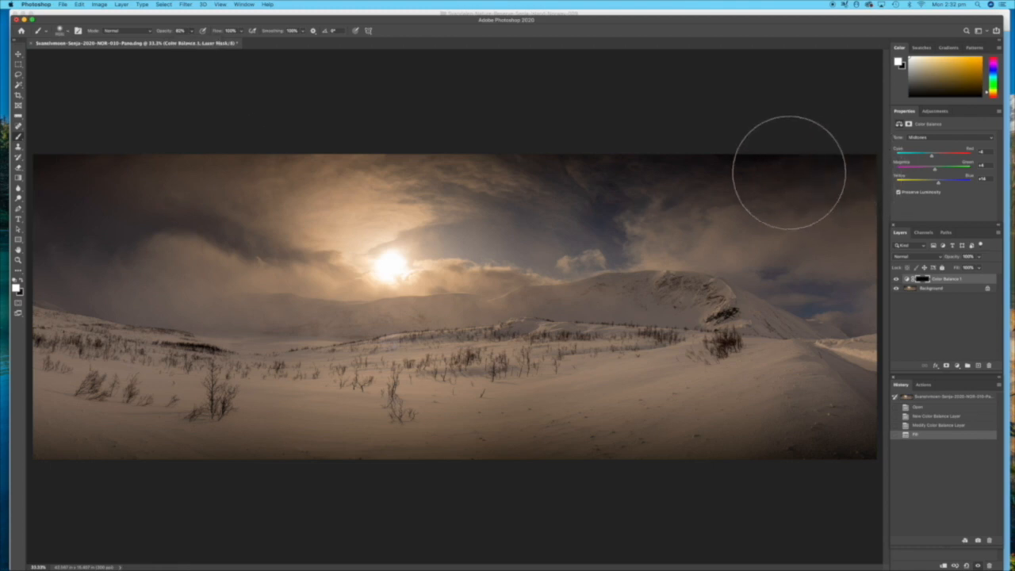
pyautogui.moveTo(645, 143); pyautogui.dragTo(595, 134)
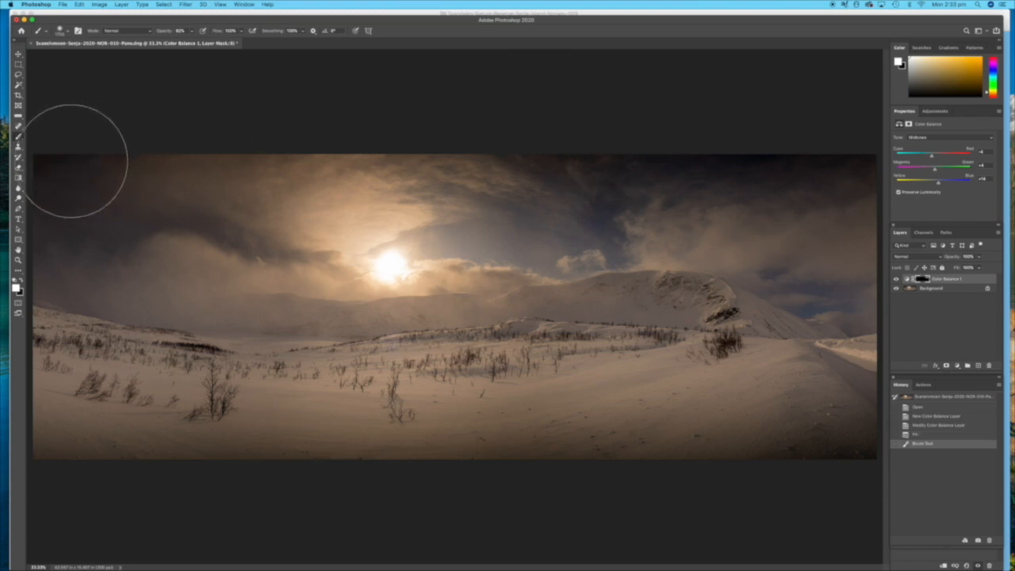
pyautogui.moveTo(147, 152)
pyautogui.mouseDown()
pyautogui.moveTo(310, 124)
pyautogui.moveTo(478, 113)
pyautogui.moveTo(548, 138)
pyautogui.mouseUp()
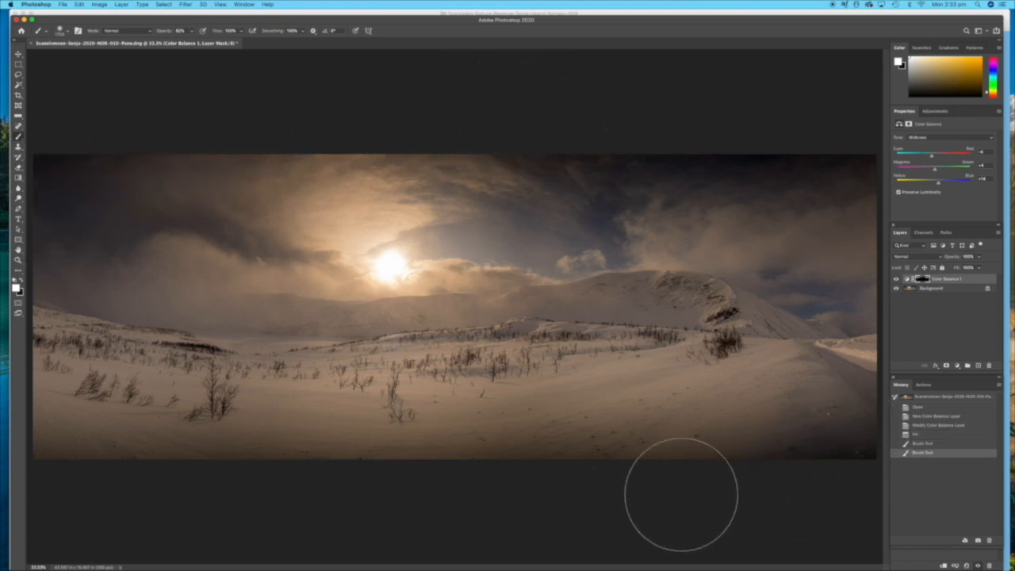
pyautogui.moveTo(0, 444)
pyautogui.mouseDown()
pyautogui.moveTo(329, 513)
pyautogui.moveTo(912, 472)
pyautogui.moveTo(994, 452)
pyautogui.moveTo(783, 462)
pyautogui.moveTo(890, 452)
pyautogui.mouseUp()
# Step: Lower the Color Balance layer's opacity to 78% and add a Levels adjustment layer with the midtones at 1.14
pyautogui.click(979, 257)
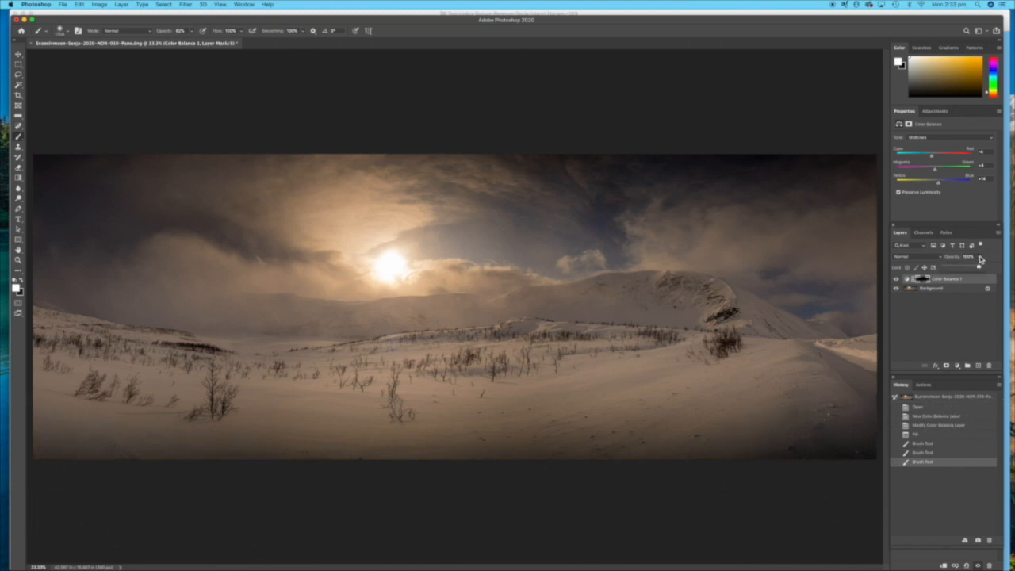
pyautogui.moveTo(978, 267); pyautogui.dragTo(973, 271)
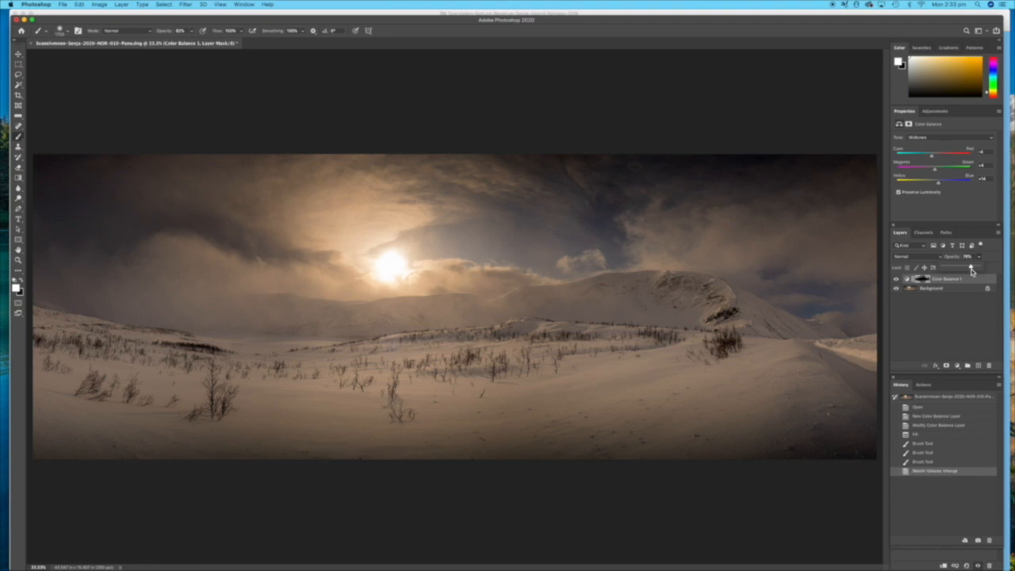
pyautogui.click(957, 365)
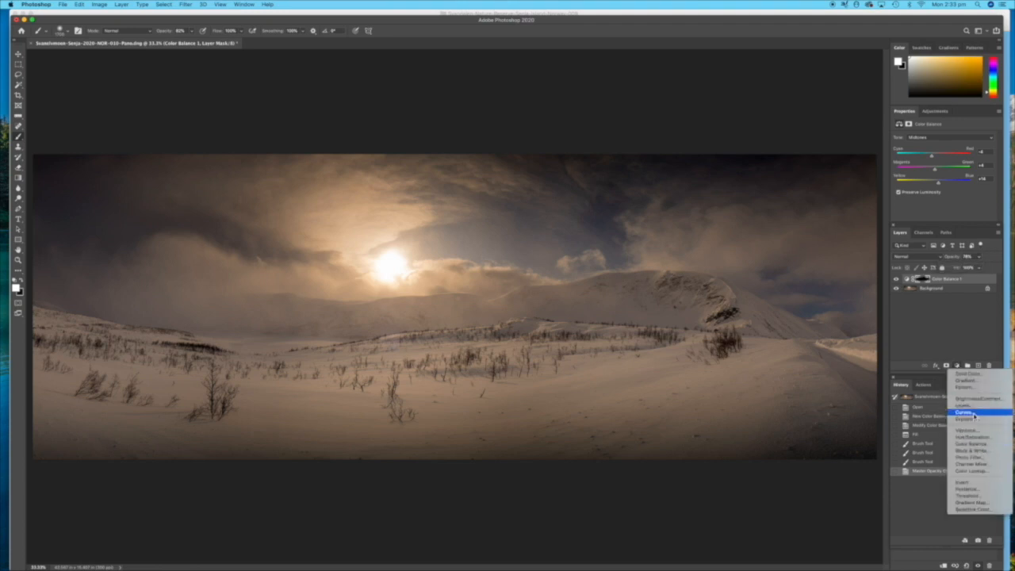
pyautogui.click(973, 406)
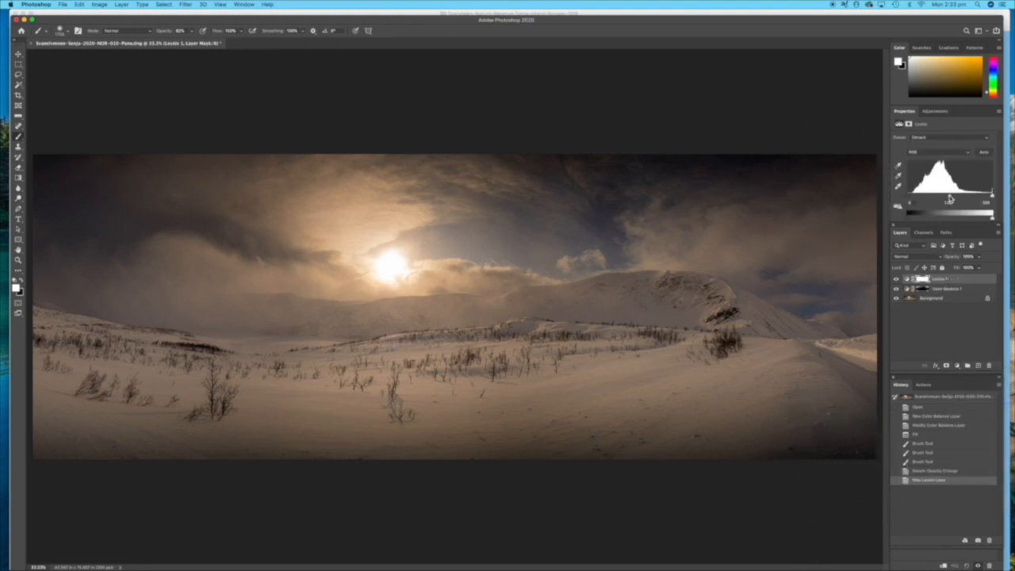
pyautogui.moveTo(948, 199); pyautogui.dragTo(946, 199)
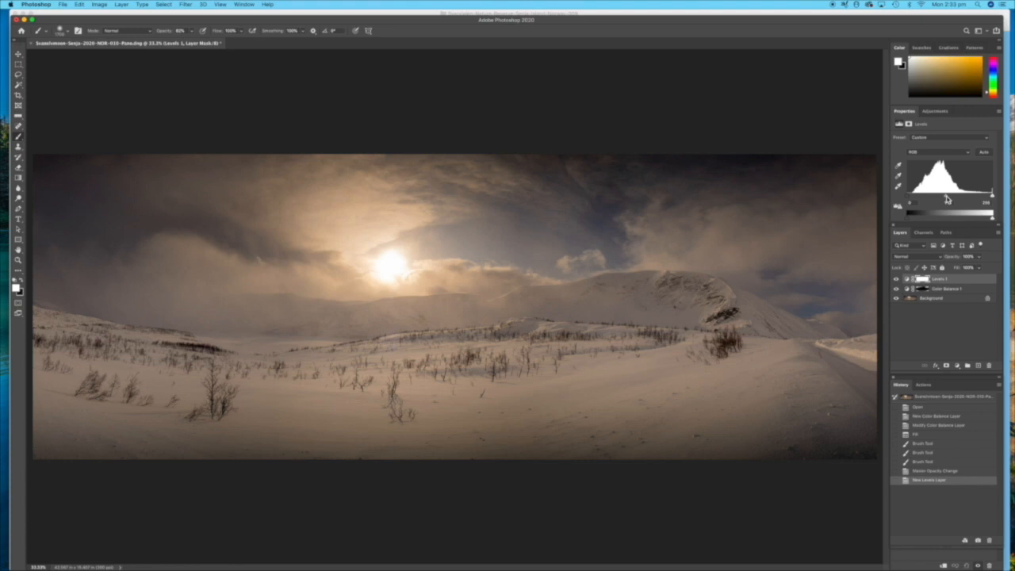
pyautogui.moveTo(947, 199); pyautogui.dragTo(947, 199)
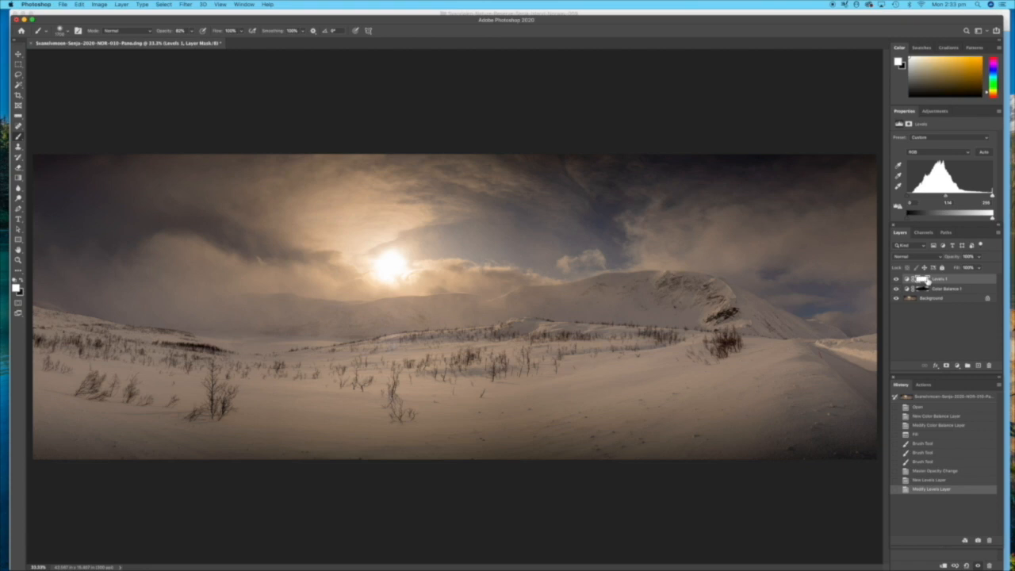
# Step: Fill the Levels layer's mask with black and lower the Brush opacity to about 38%
pyautogui.press('super+BackSpace')
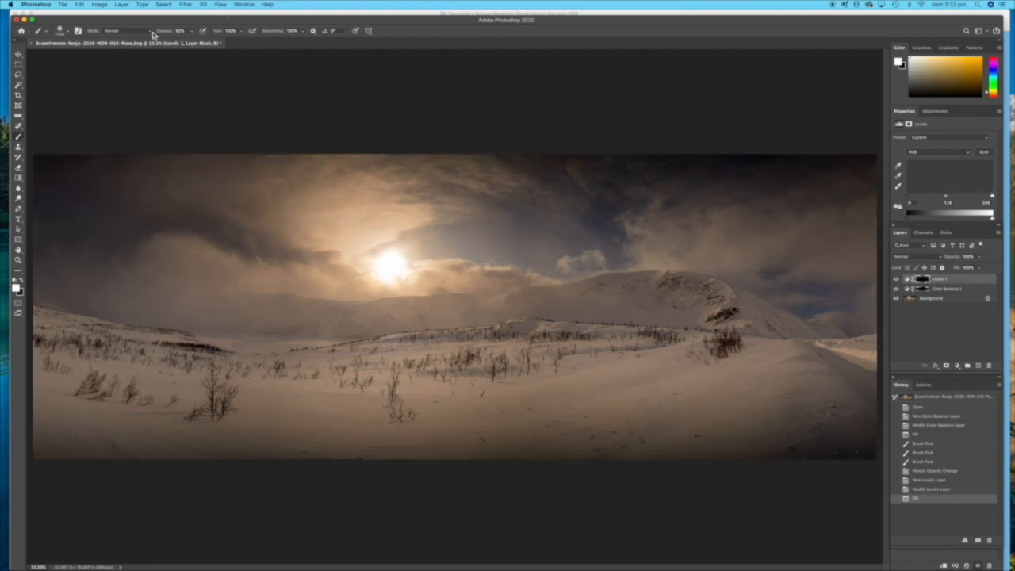
pyautogui.click(191, 31)
pyautogui.moveTo(193, 42); pyautogui.dragTo(176, 45)
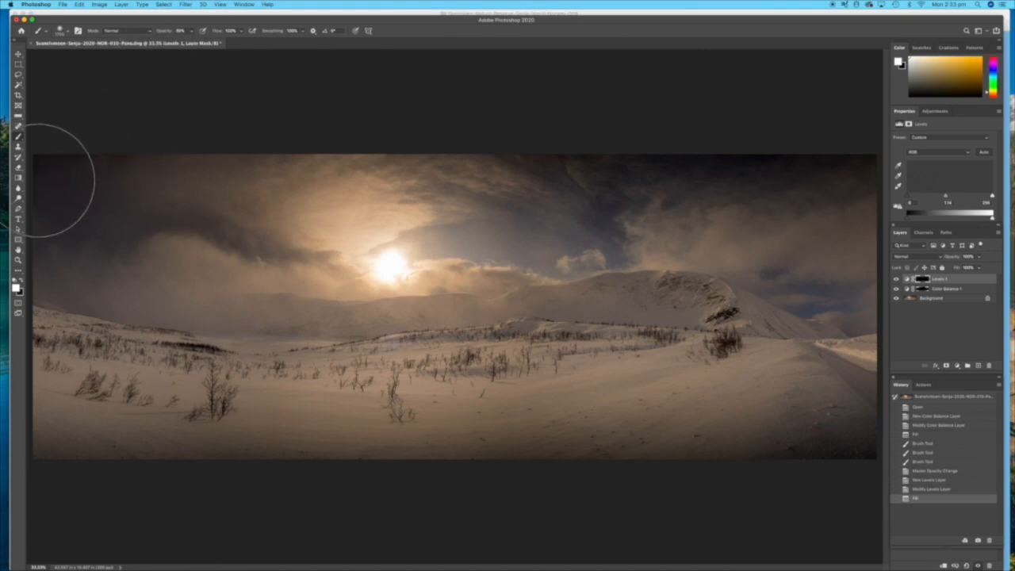
# Step: Paint white on the Levels mask along the sky's upper part and the foreground's lower right edge
pyautogui.moveTo(103, 193)
pyautogui.mouseDown()
pyautogui.moveTo(86, 199)
pyautogui.moveTo(135, 202)
pyautogui.mouseUp()
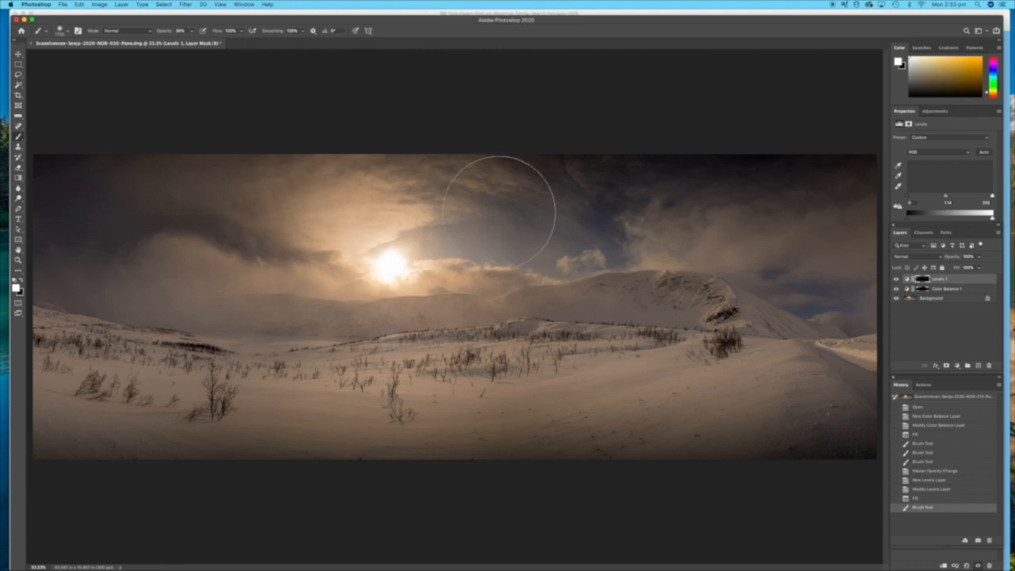
pyautogui.moveTo(838, 170); pyautogui.dragTo(842, 168)
pyautogui.click(846, 462)
pyautogui.click(823, 461)
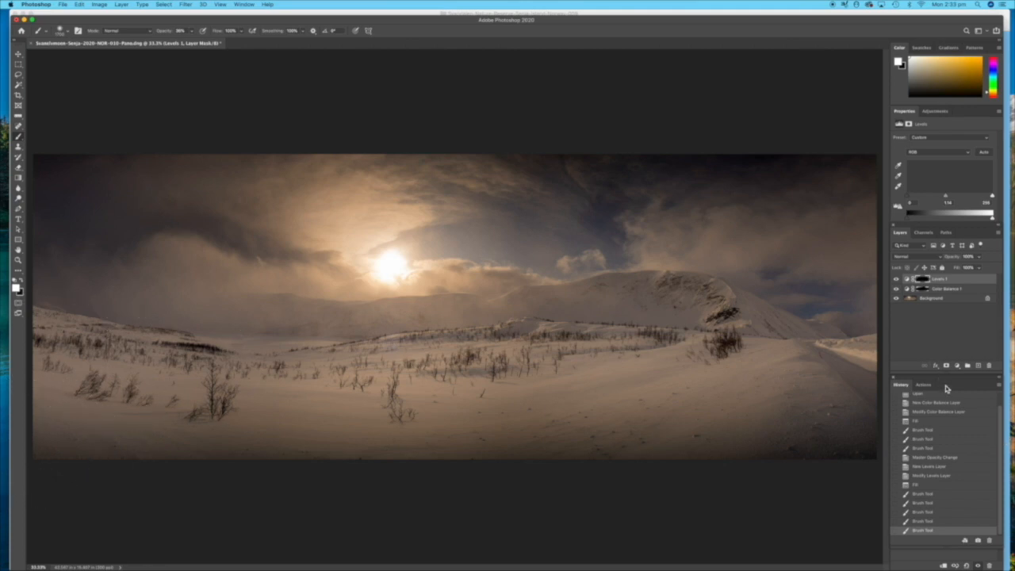
# Step: Lower the Levels layer's opacity to 7% and paint more white on its mask in the upper left and right sky
pyautogui.click(979, 258)
pyautogui.moveTo(980, 270); pyautogui.dragTo(936, 278)
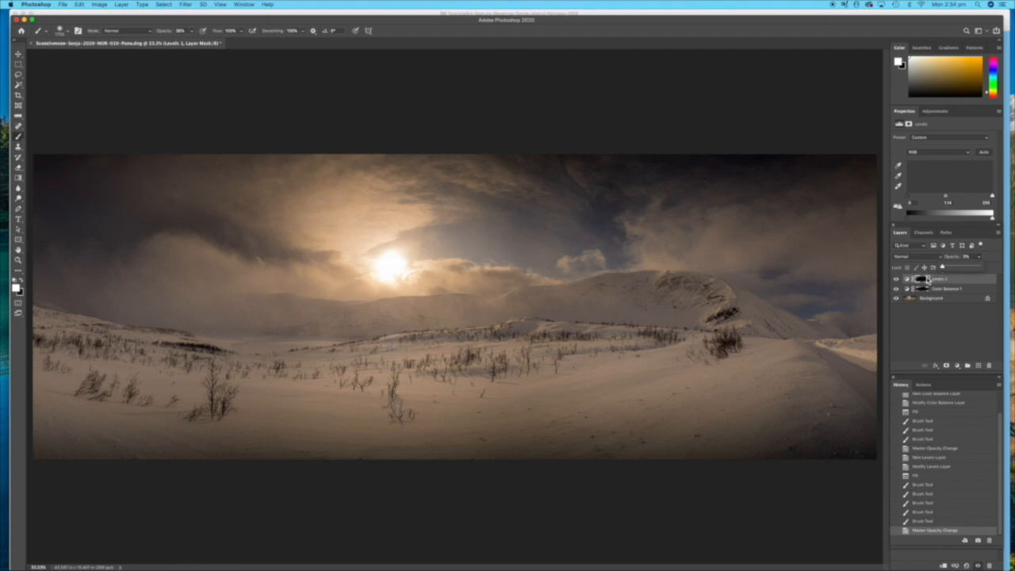
pyautogui.moveTo(928, 279)
pyautogui.mouseDown()
pyautogui.moveTo(956, 276)
pyautogui.moveTo(946, 278)
pyautogui.mouseUp()
pyautogui.click(52, 146)
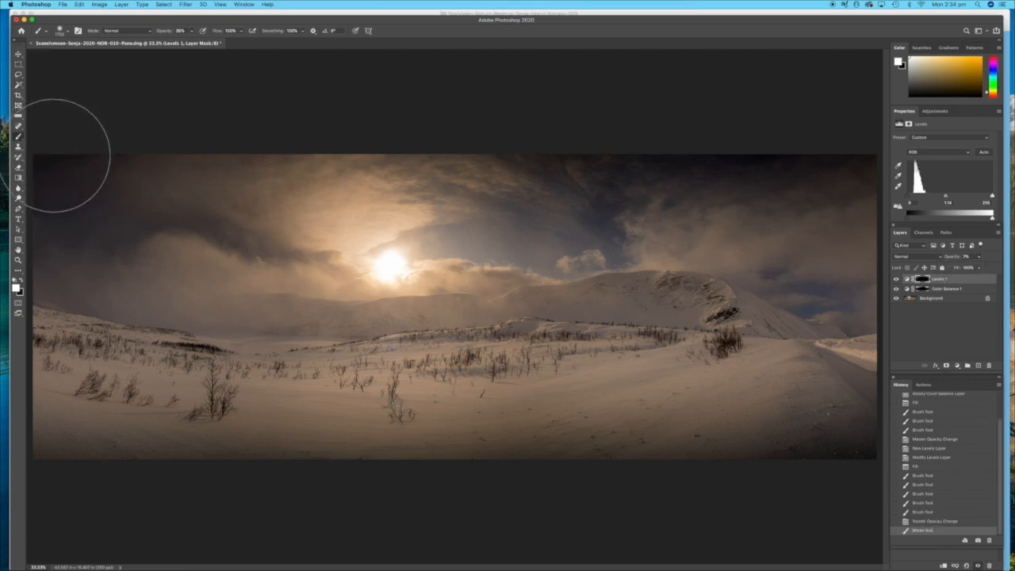
pyautogui.click(706, 237)
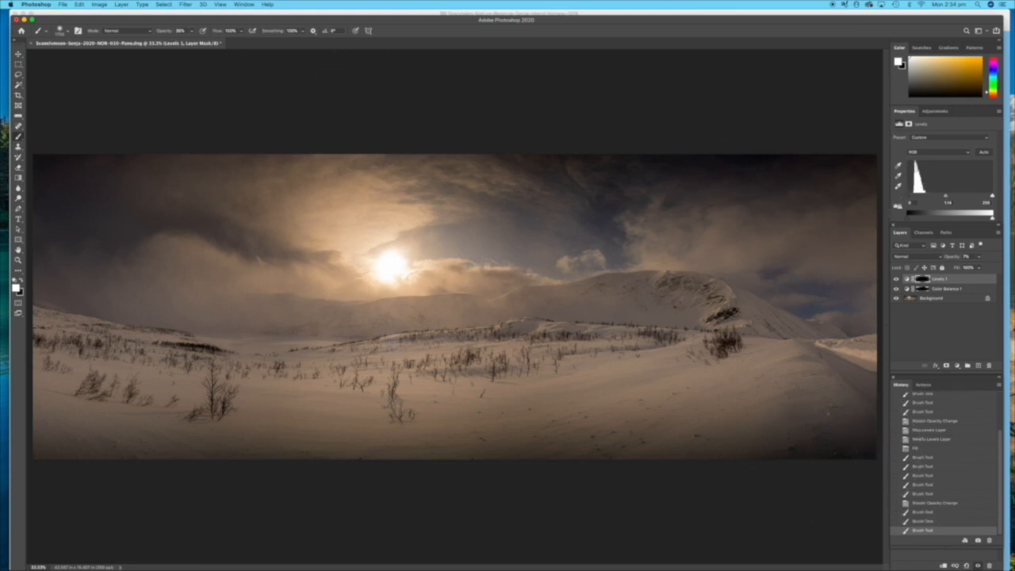
# Step: Add a Curves adjustment layer, shape the RGB curve slightly with two points, and flatten the image
pyautogui.click(957, 366)
pyautogui.click(964, 412)
pyautogui.click(944, 205)
pyautogui.click(960, 187)
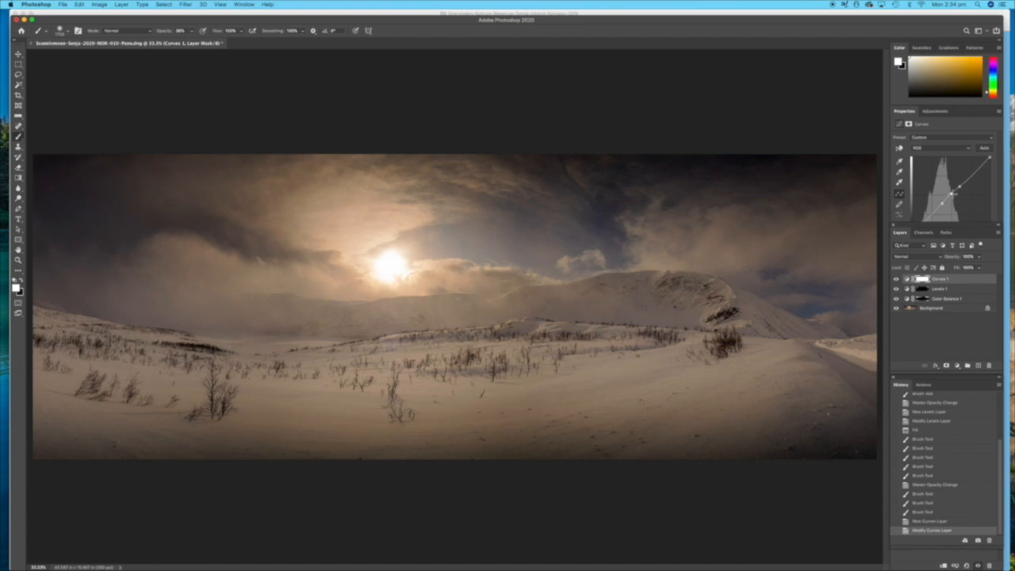
pyautogui.moveTo(954, 191); pyautogui.dragTo(956, 197)
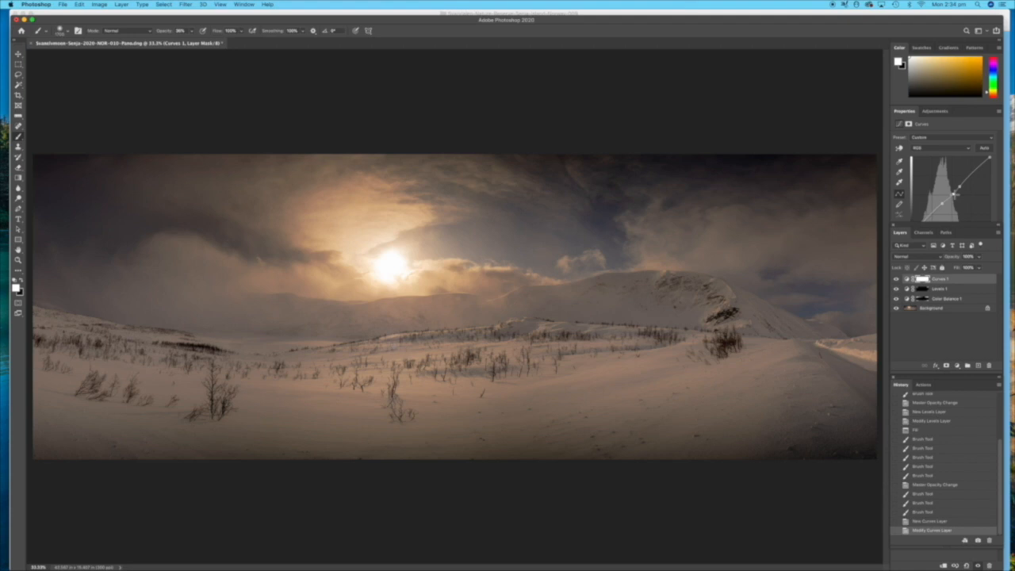
pyautogui.click(998, 233)
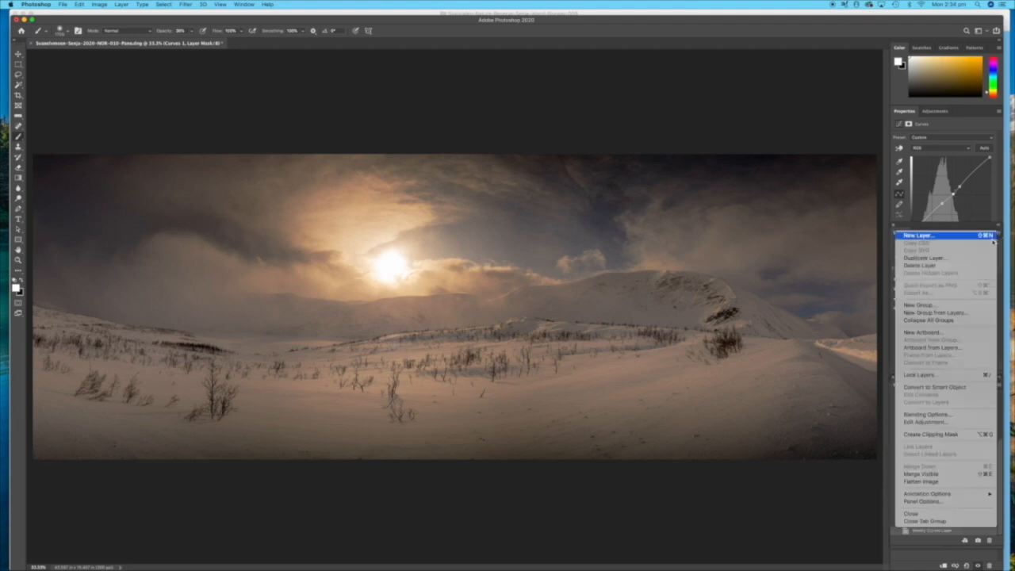
pyautogui.click(936, 483)
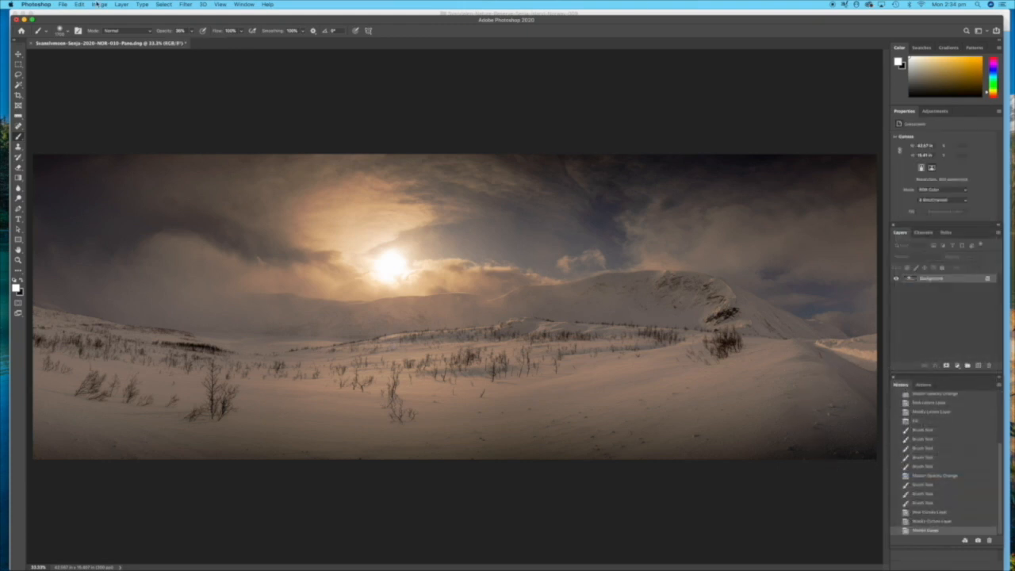
# Step: Remove blemishes in the dark upper left sky with an enlarged, Content-Aware Spot Healing Brush
pyautogui.click(19, 126)
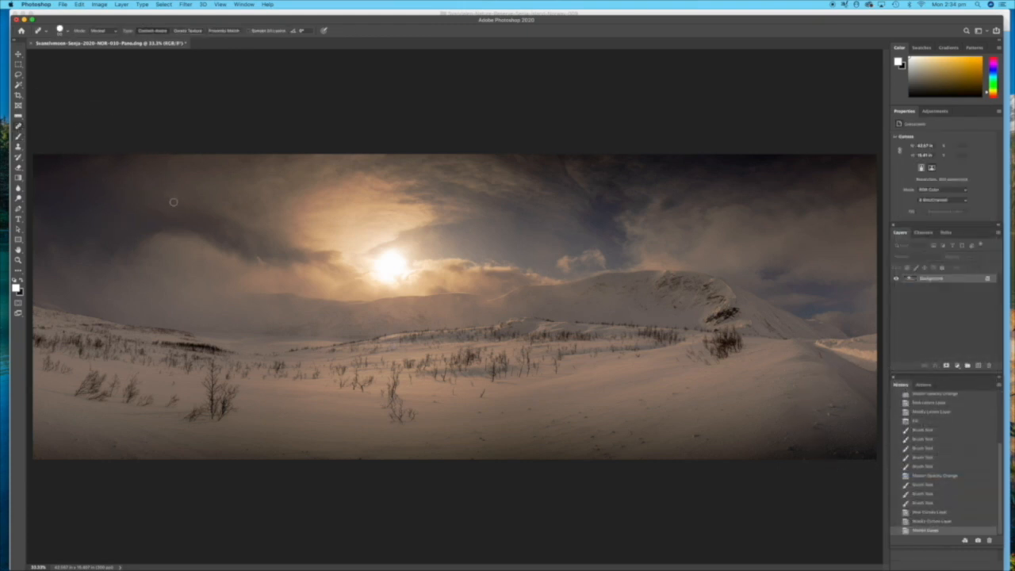
pyautogui.press(']')
pyautogui.press(']')
pyautogui.press(']')
pyautogui.press(']')
pyautogui.press(']')
pyautogui.press(']')
pyautogui.press(']')
pyautogui.click(170, 201)
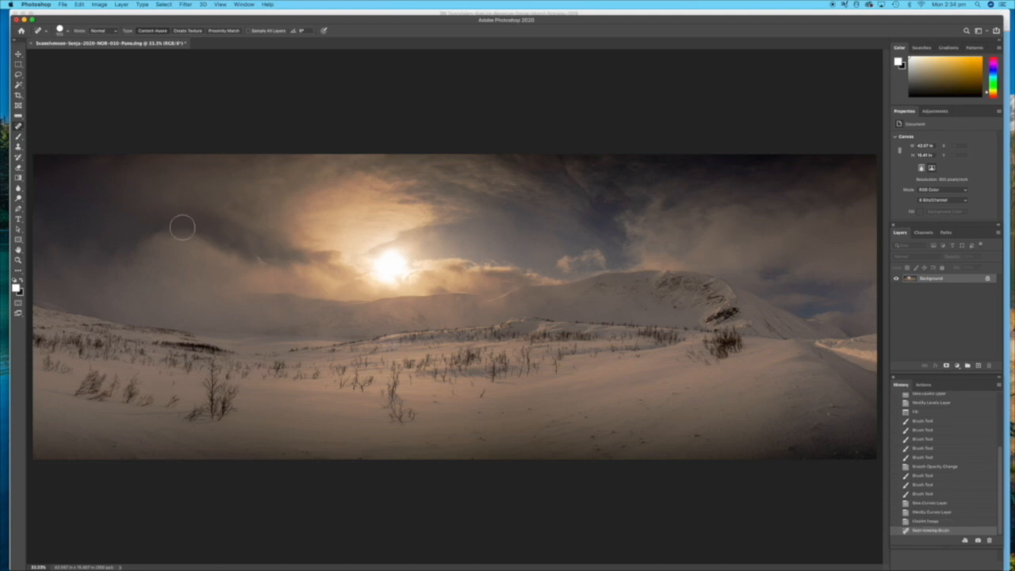
pyautogui.click(168, 203)
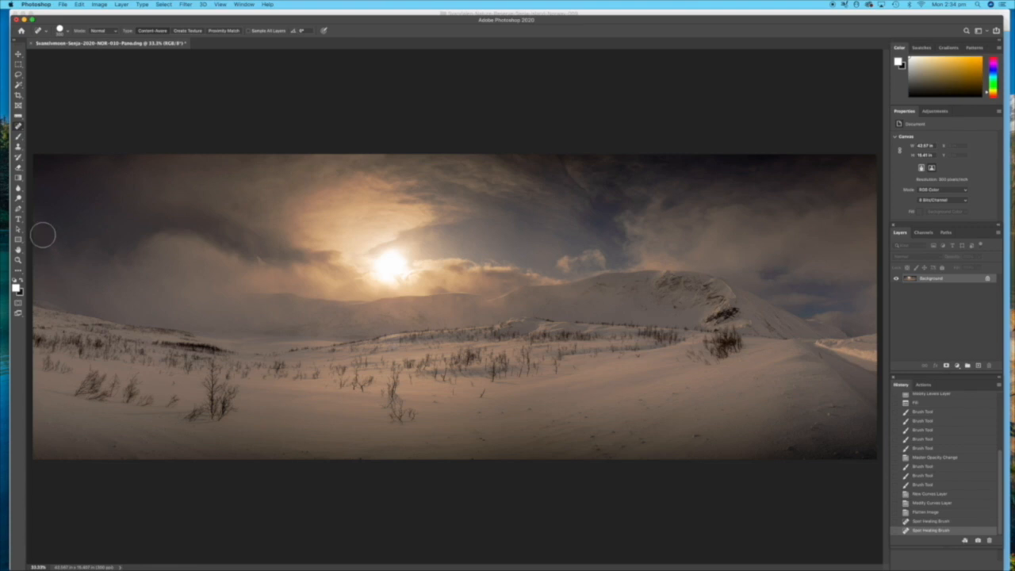
# Step: Blend the upper left sky using the Clone Stamp at 21% opacity, sampling nearby cloud and enlarging the brush for broader strokes
pyautogui.click(18, 147)
pyautogui.click(189, 30)
pyautogui.moveTo(191, 41); pyautogui.dragTo(161, 52)
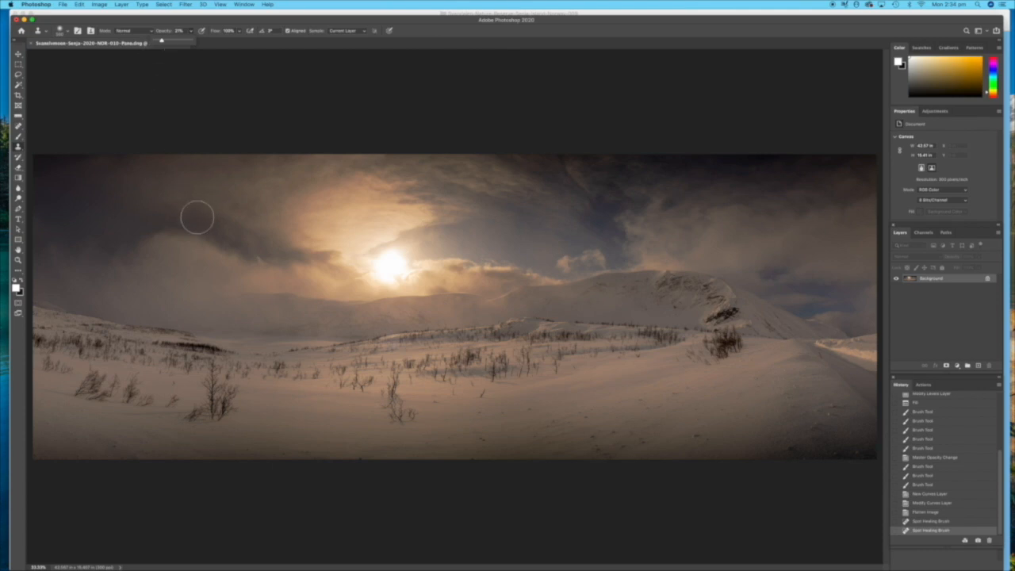
pyautogui.keyDown('alt'); pyautogui.click(182, 199); pyautogui.keyUp('alt')
pyautogui.moveTo(163, 211)
pyautogui.mouseDown()
pyautogui.moveTo(166, 202)
pyautogui.moveTo(145, 201)
pyautogui.mouseUp()
pyautogui.press(']')
pyautogui.press(']')
pyautogui.press(']')
pyautogui.press(']')
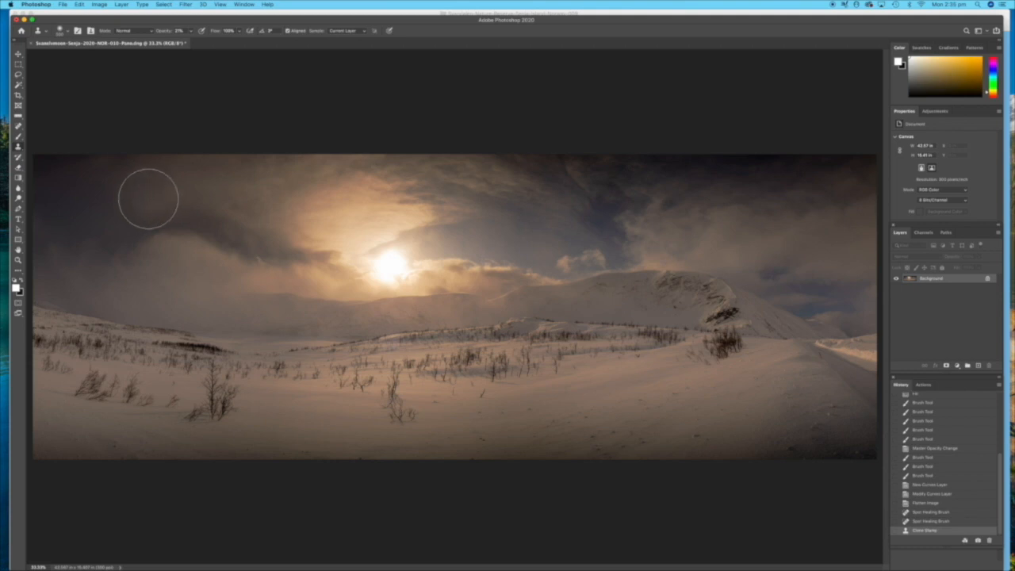
pyautogui.moveTo(148, 198)
pyautogui.mouseDown()
pyautogui.moveTo(61, 213)
pyautogui.moveTo(112, 191)
pyautogui.moveTo(27, 213)
pyautogui.moveTo(112, 193)
pyautogui.moveTo(43, 213)
pyautogui.moveTo(100, 171)
pyautogui.moveTo(158, 161)
pyautogui.moveTo(36, 245)
pyautogui.mouseUp()
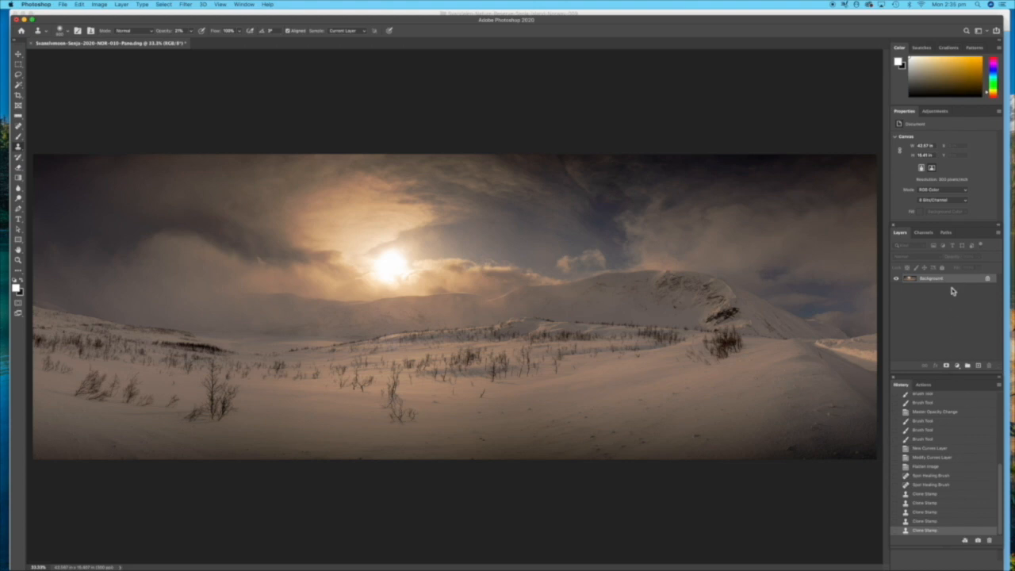
# Step: Add a Hue/Saturation adjustment layer and, for Magentas, raise the Hue and set Saturation to -43 and Lightness to +7
pyautogui.click(957, 367)
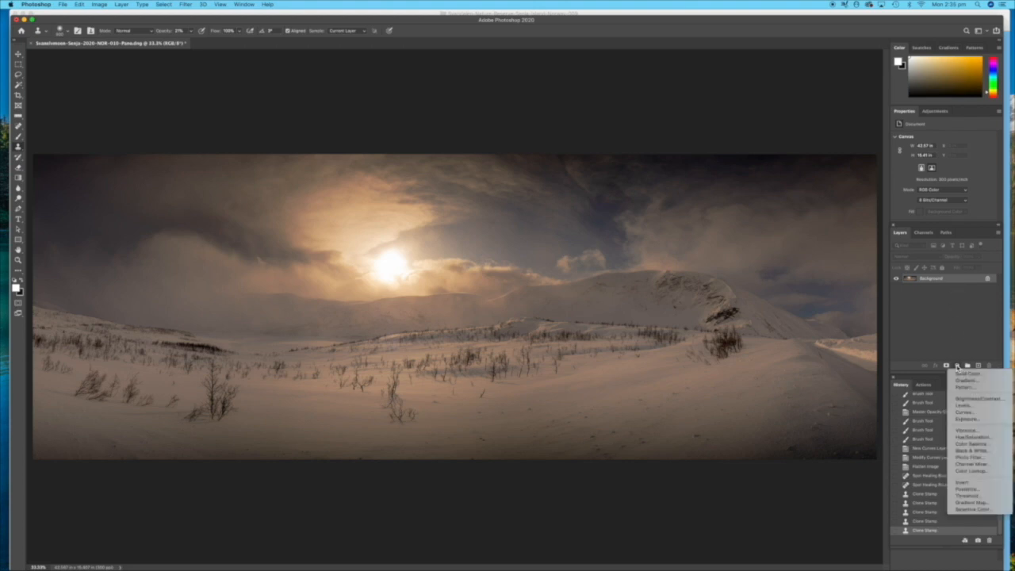
pyautogui.click(974, 439)
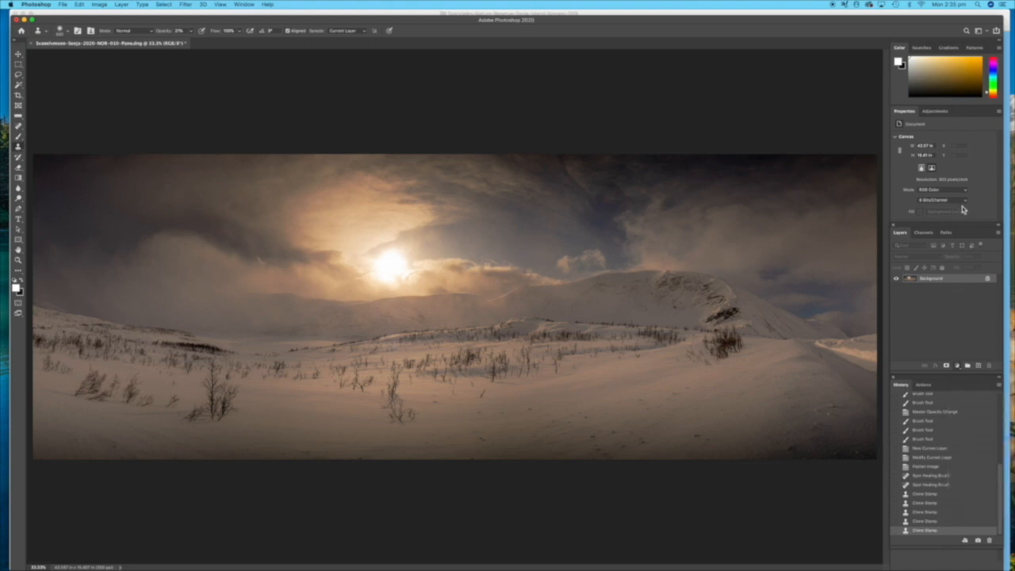
pyautogui.click(944, 149)
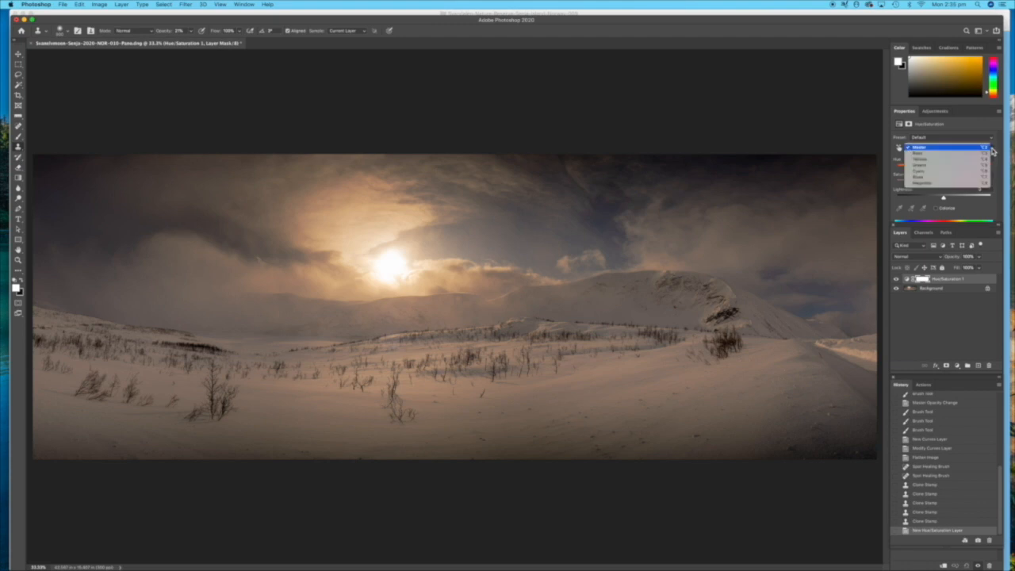
pyautogui.click(938, 184)
pyautogui.moveTo(945, 185); pyautogui.dragTo(927, 189)
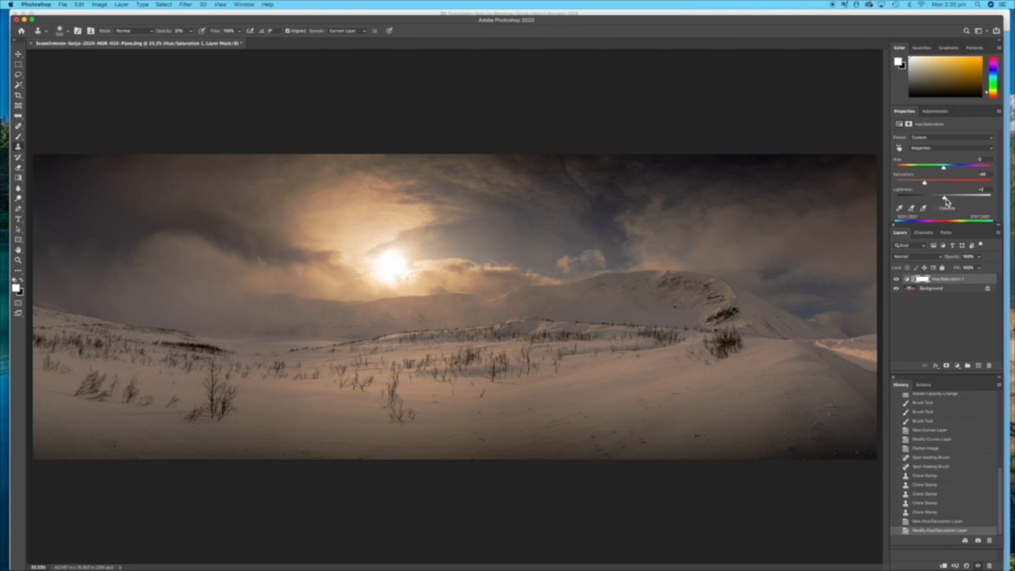
pyautogui.moveTo(946, 171); pyautogui.dragTo(950, 171)
# Step: Flatten the image and save it as a baseline standard JPEG at maximum quality 12 with the Adobe RGB (1998) profile embedded
pyautogui.click(1000, 234)
pyautogui.click(920, 477)
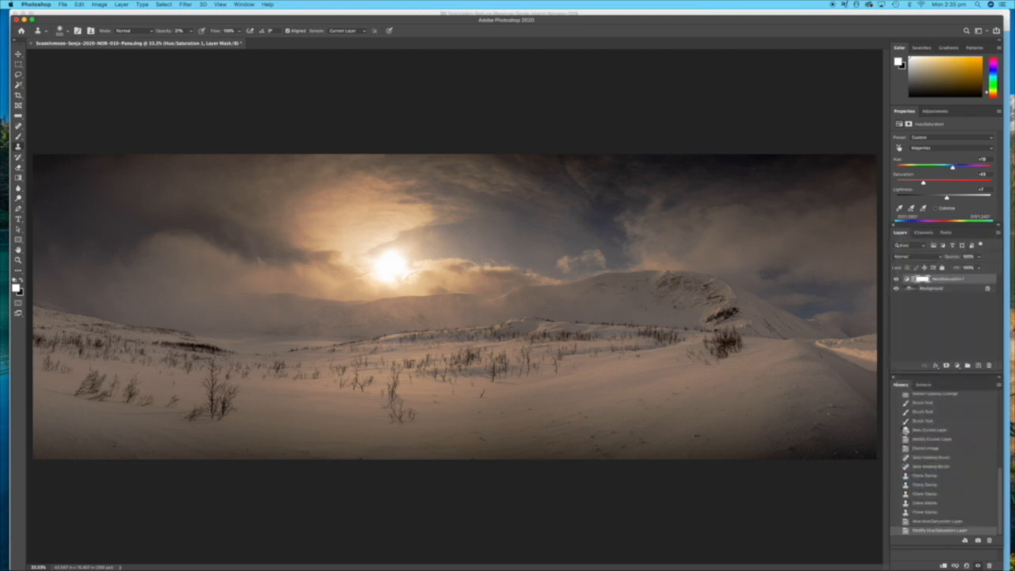
pyautogui.click(18, 67)
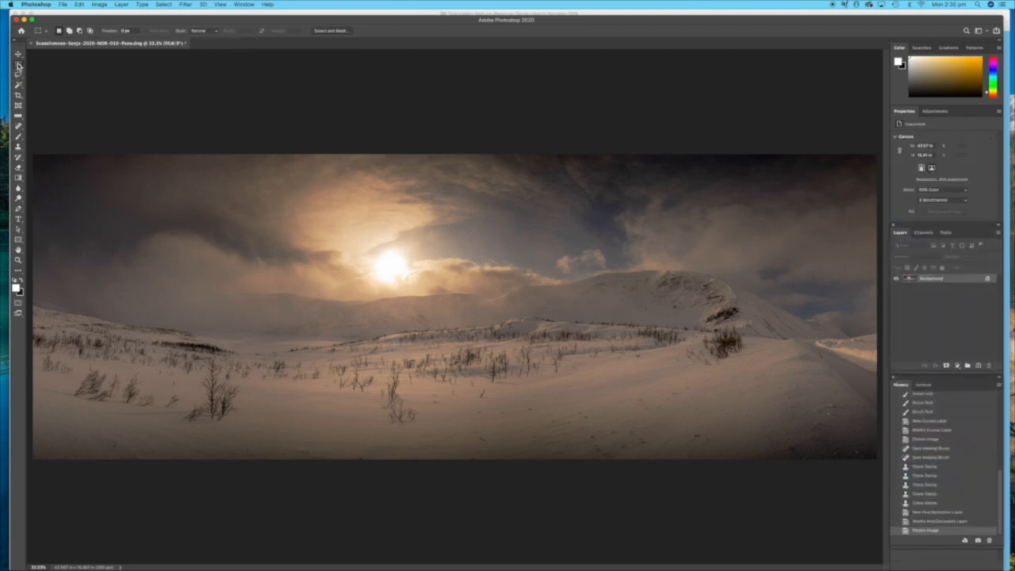
pyautogui.click(62, 5)
pyautogui.click(91, 92)
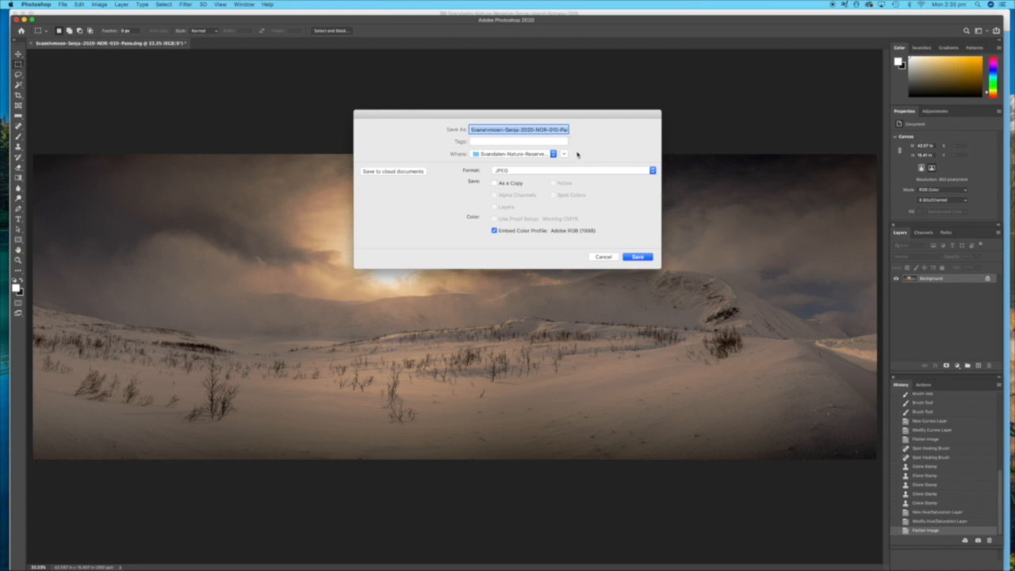
pyautogui.click(639, 257)
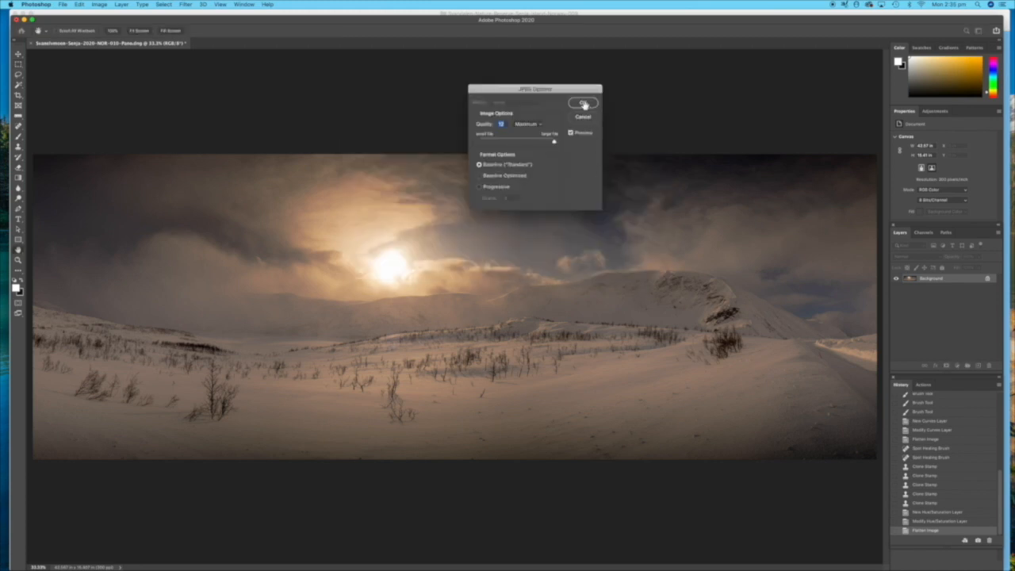
pyautogui.click(584, 104)
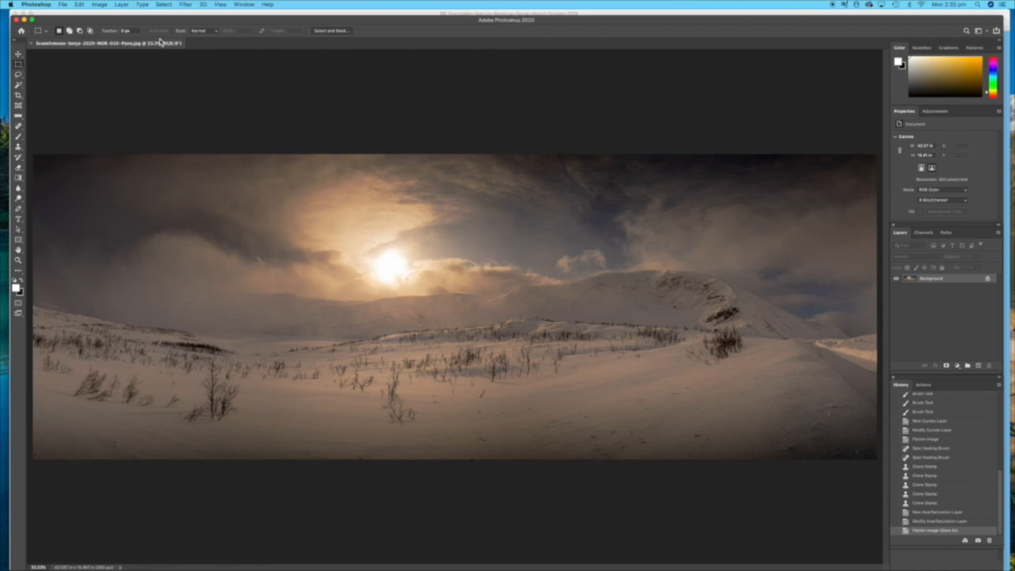
# Step: Hide Photoshop, open Svanelvmoen-Senja-2020-NOR-010-Pano.jpg from Finder in Luminar 3, and zoom out to see the whole panorama
pyautogui.click(46, 4)
pyautogui.click(53, 56)
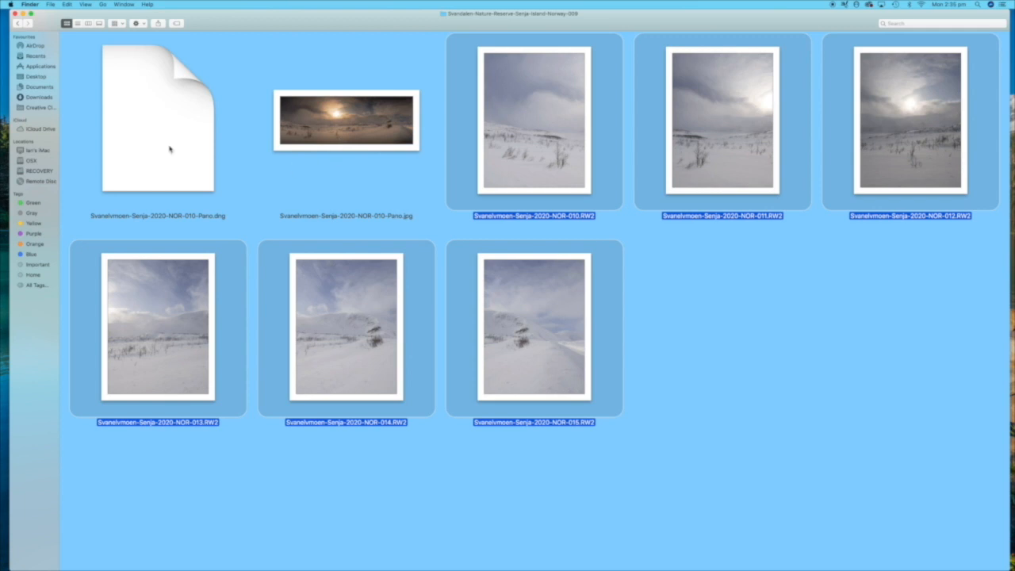
pyautogui.moveTo(367, 129); pyautogui.dragTo(592, 547)
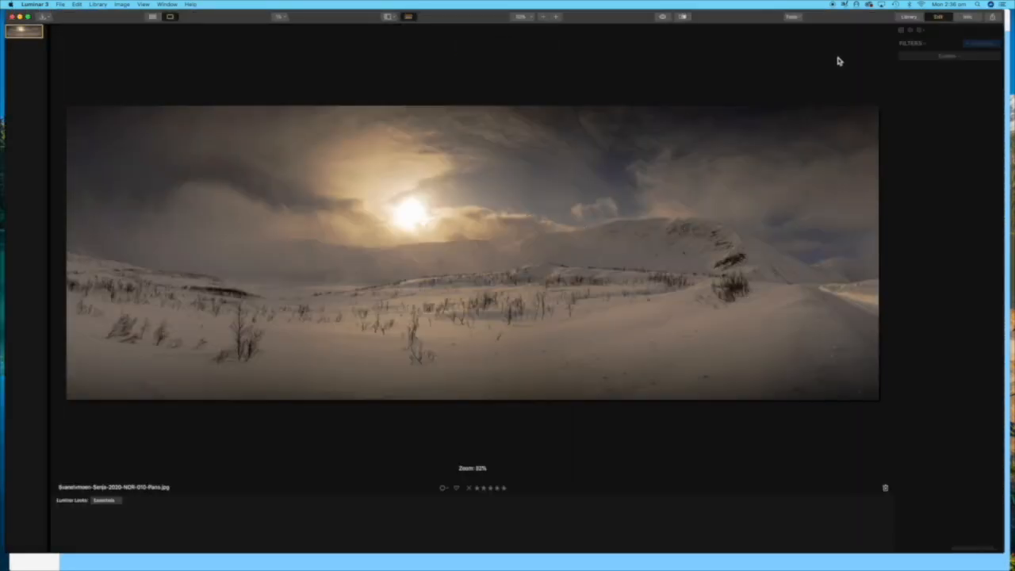
pyautogui.click(544, 18)
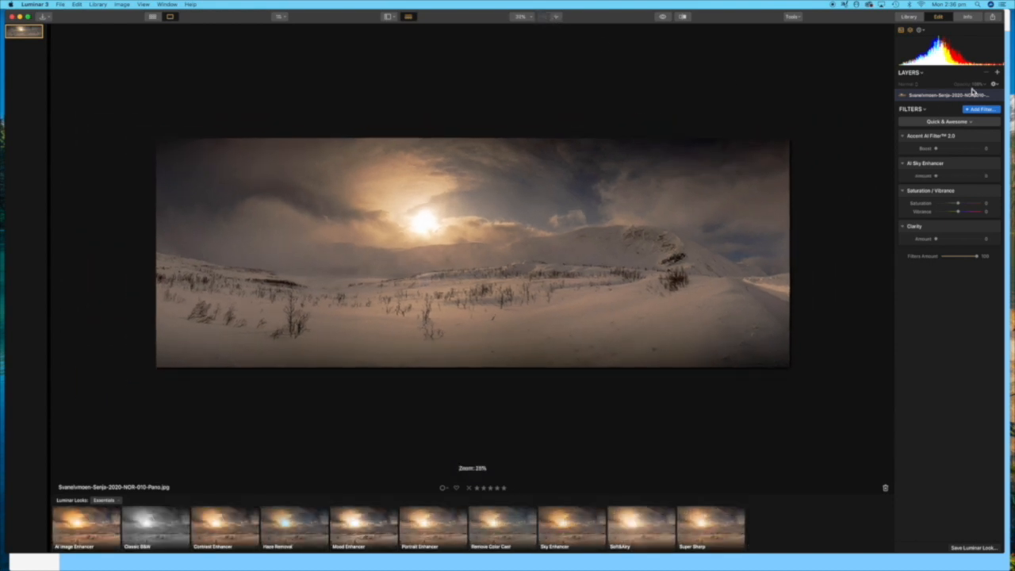
# Step: Add a Sunrays filter and place its sun center over the real sun at about X 41, Y 37
pyautogui.click(986, 112)
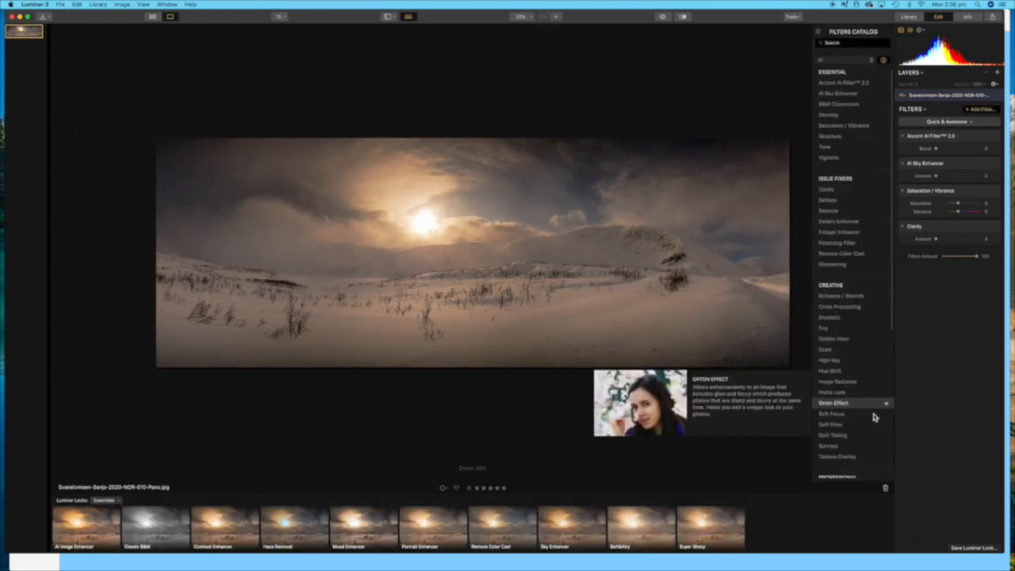
pyautogui.click(847, 450)
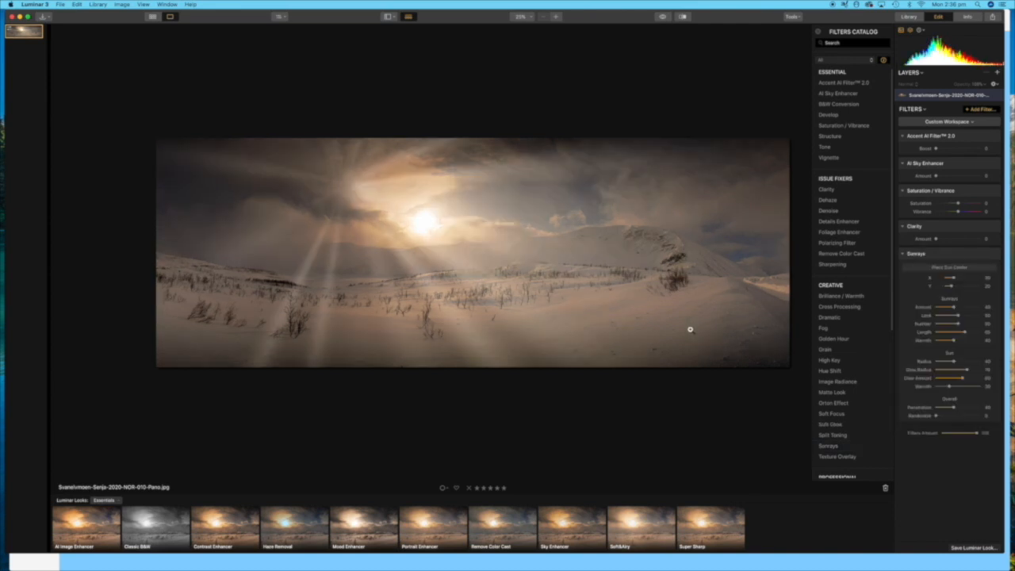
pyautogui.moveTo(951, 285); pyautogui.dragTo(958, 280)
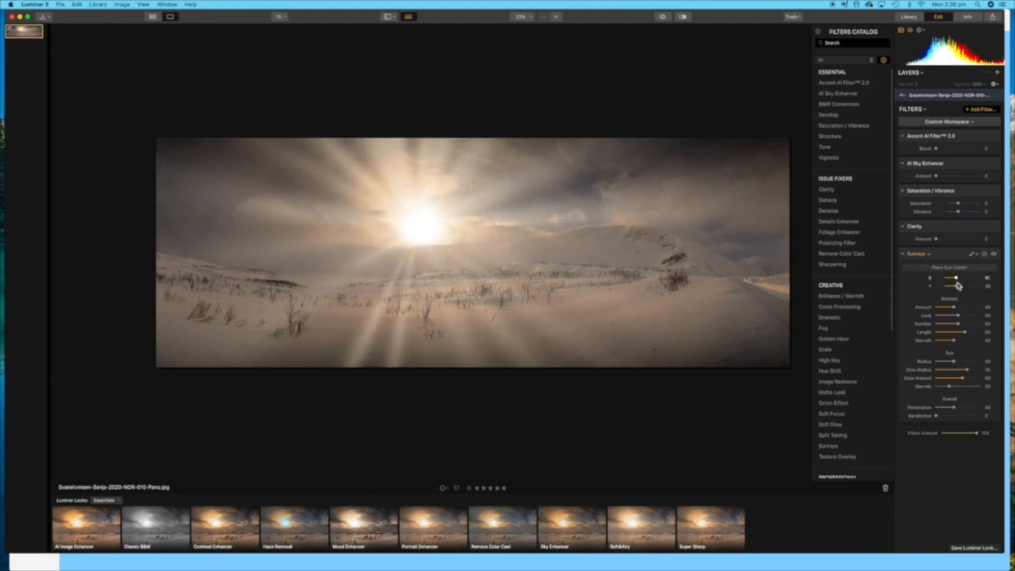
pyautogui.moveTo(956, 287); pyautogui.dragTo(955, 287)
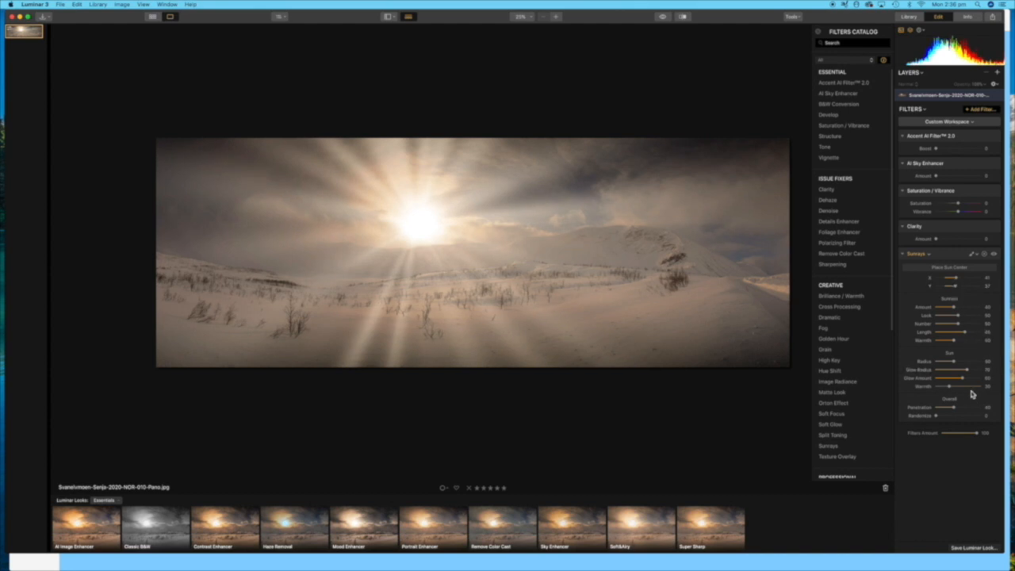
# Step: Enlarge and warm the Sunrays sun with Radius 54, and set the rays' Amount to 63, Number to 69 and Length to 0, with a higher Look
pyautogui.moveTo(968, 371)
pyautogui.mouseDown()
pyautogui.moveTo(981, 374)
pyautogui.moveTo(959, 364)
pyautogui.moveTo(971, 370)
pyautogui.moveTo(961, 388)
pyautogui.mouseUp()
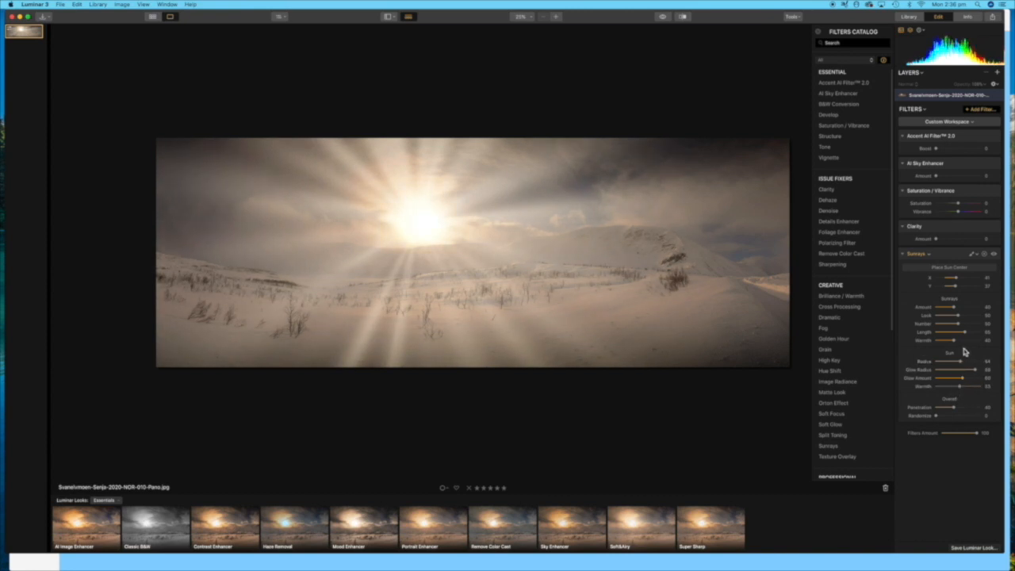
pyautogui.moveTo(963, 333); pyautogui.dragTo(927, 339)
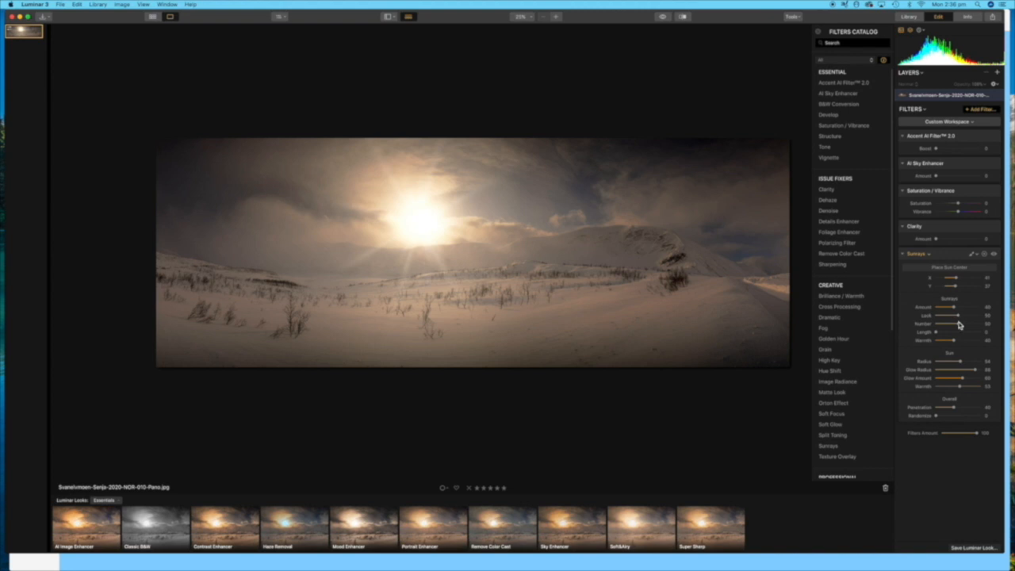
pyautogui.moveTo(960, 325)
pyautogui.mouseDown()
pyautogui.moveTo(950, 327)
pyautogui.moveTo(973, 326)
pyautogui.moveTo(949, 317)
pyautogui.moveTo(975, 319)
pyautogui.mouseUp()
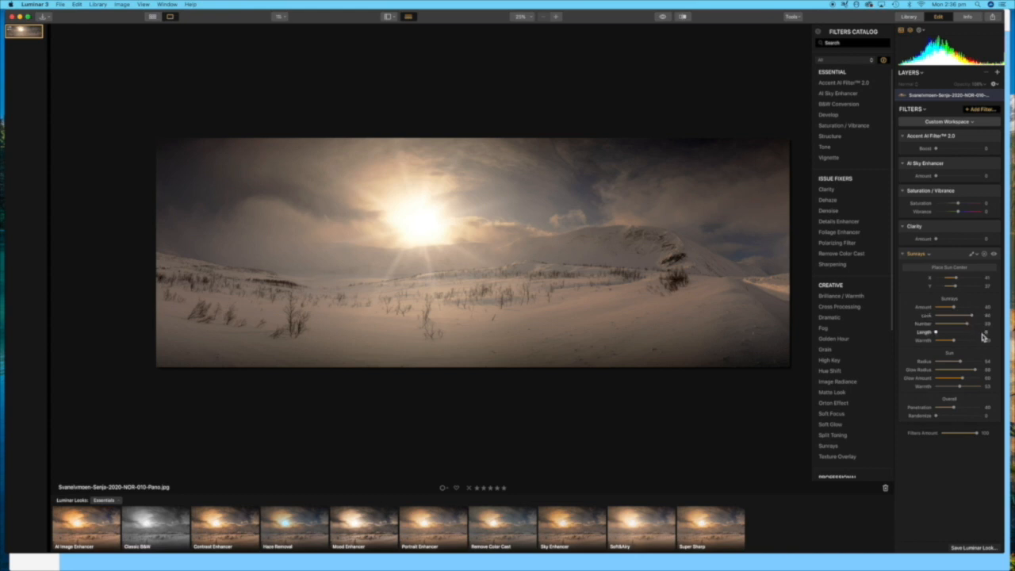
pyautogui.moveTo(954, 310); pyautogui.dragTo(978, 323)
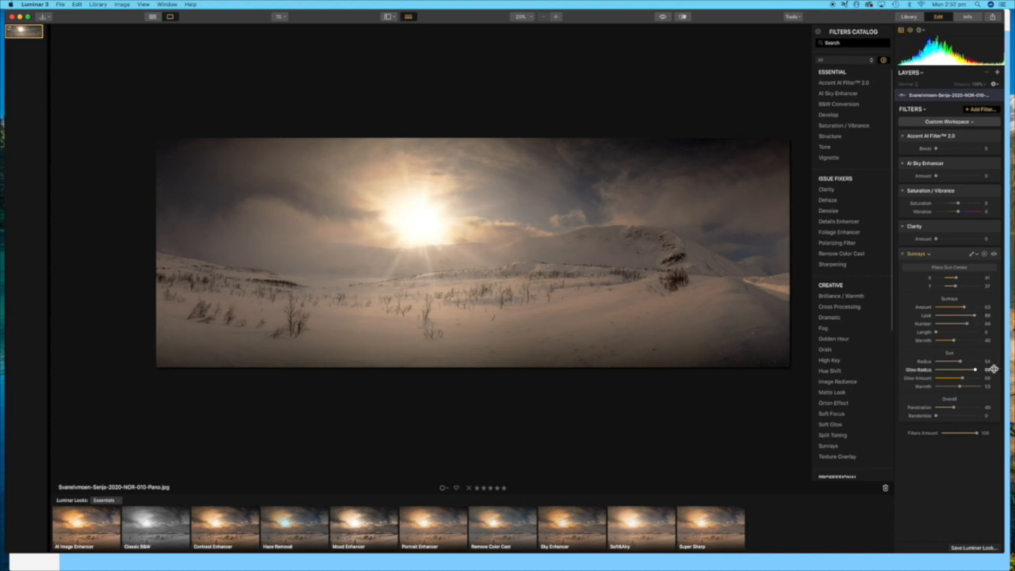
# Step: Lower the Sunrays Glow Amount to 47 and Penetration to 20, and adjust Randomize slightly to reshape the rays
pyautogui.moveTo(964, 380)
pyautogui.mouseDown()
pyautogui.moveTo(975, 381)
pyautogui.moveTo(957, 385)
pyautogui.mouseUp()
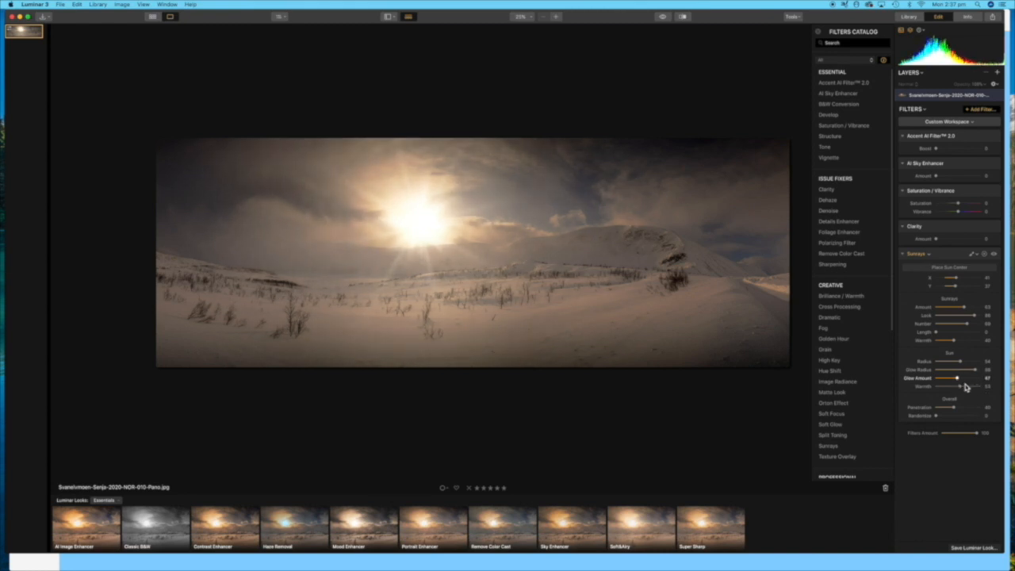
pyautogui.moveTo(955, 409); pyautogui.dragTo(946, 410)
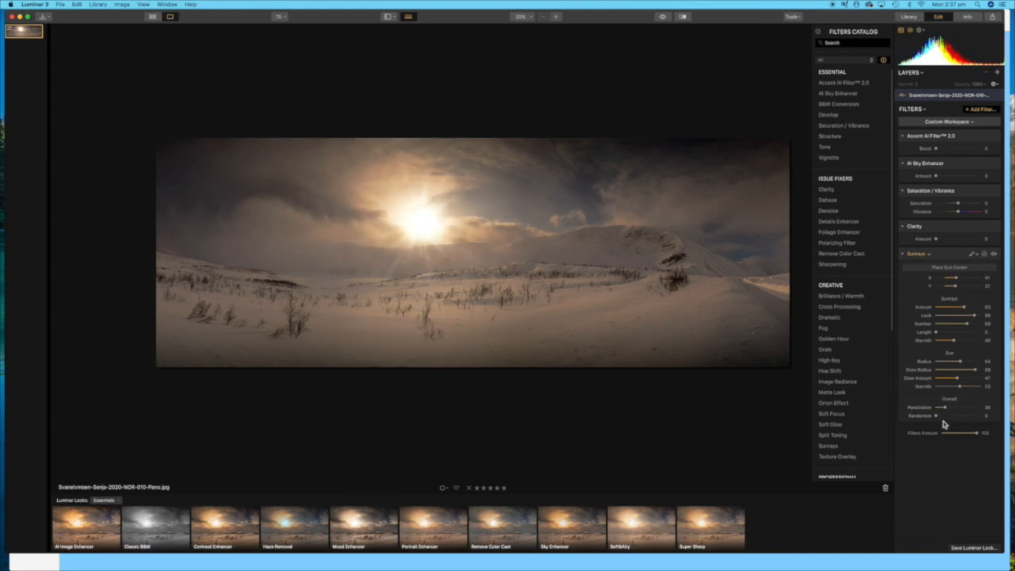
pyautogui.moveTo(937, 418); pyautogui.dragTo(939, 419)
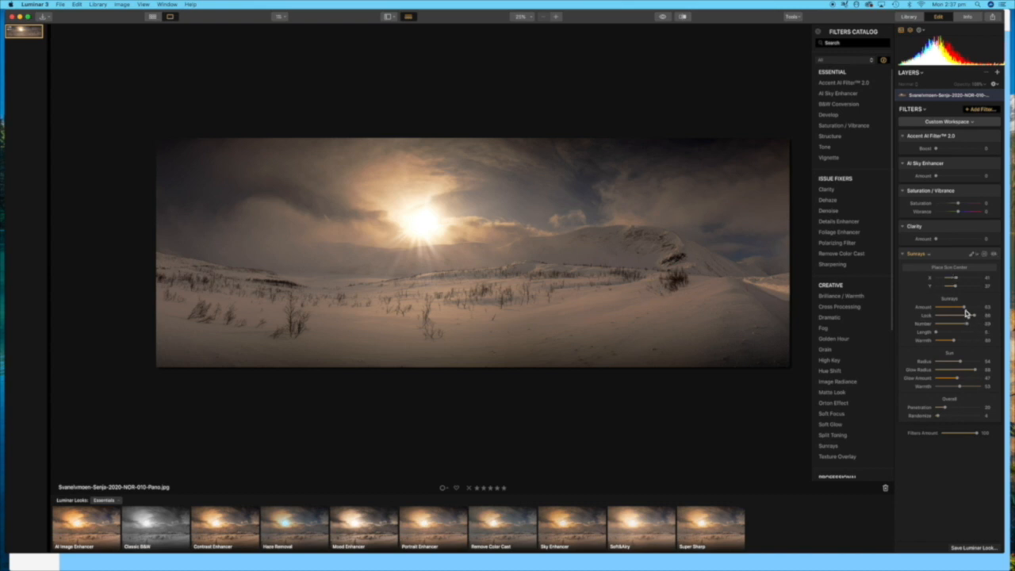
# Step: Export the sunray panorama as a JPEG into the recently used Svandalen-Nature-Reserve Senja folder
pyautogui.click(77, 4)
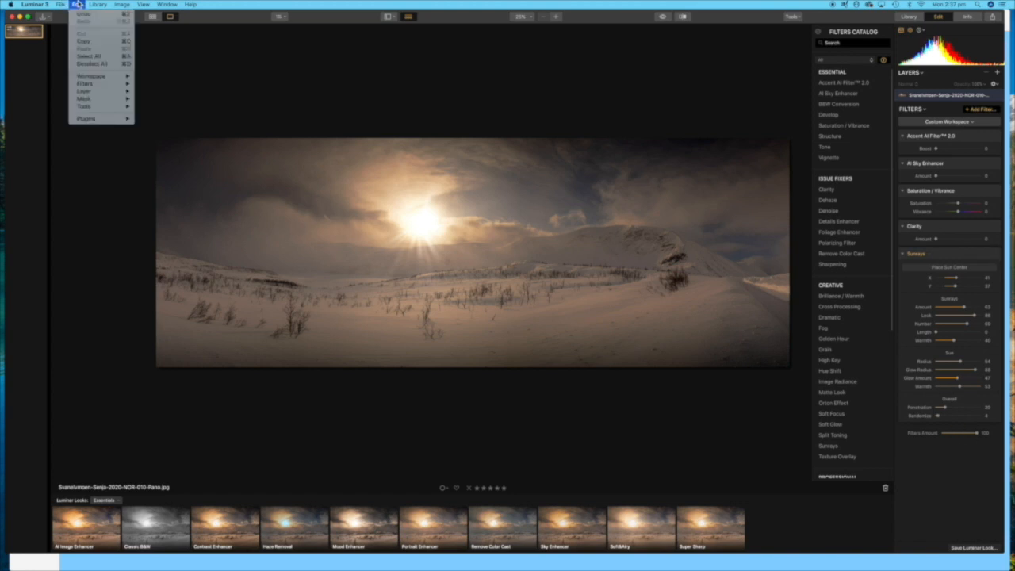
pyautogui.moveTo(61, 4)
pyautogui.click(84, 83)
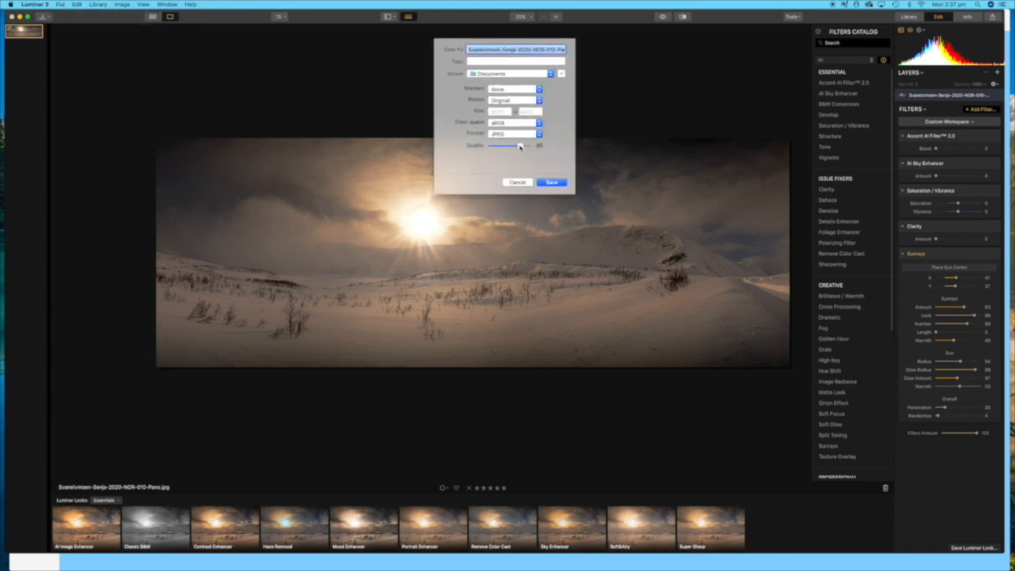
pyautogui.click(551, 74)
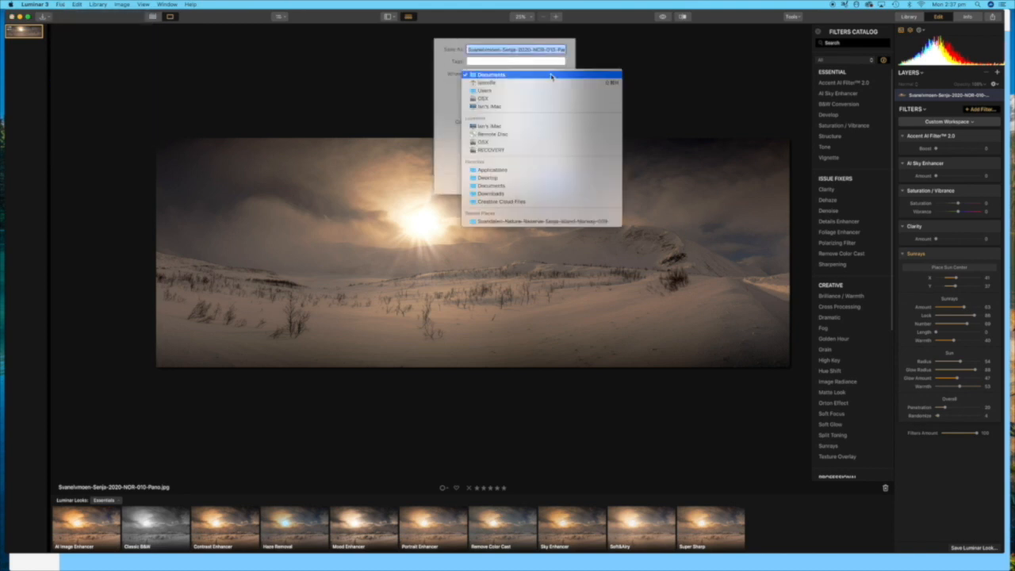
pyautogui.click(564, 222)
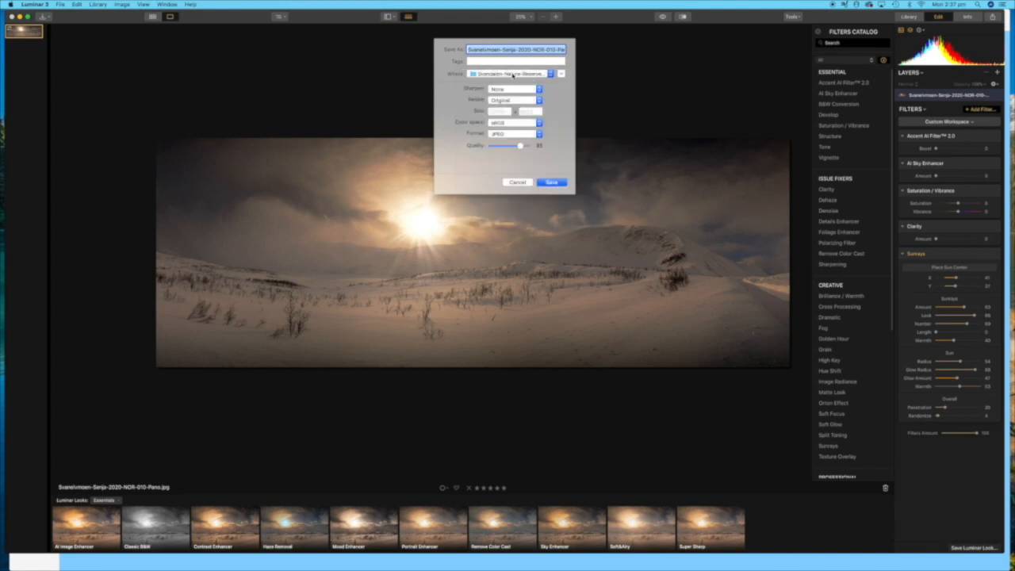
pyautogui.click(560, 183)
# Step: Hide Luminar 3, open Svanelvmoen-Senja-2020-NOR-010-Pano.jpeg from Finder in Photoshop, and compare it with the open .jpg version
pyautogui.click(35, 4)
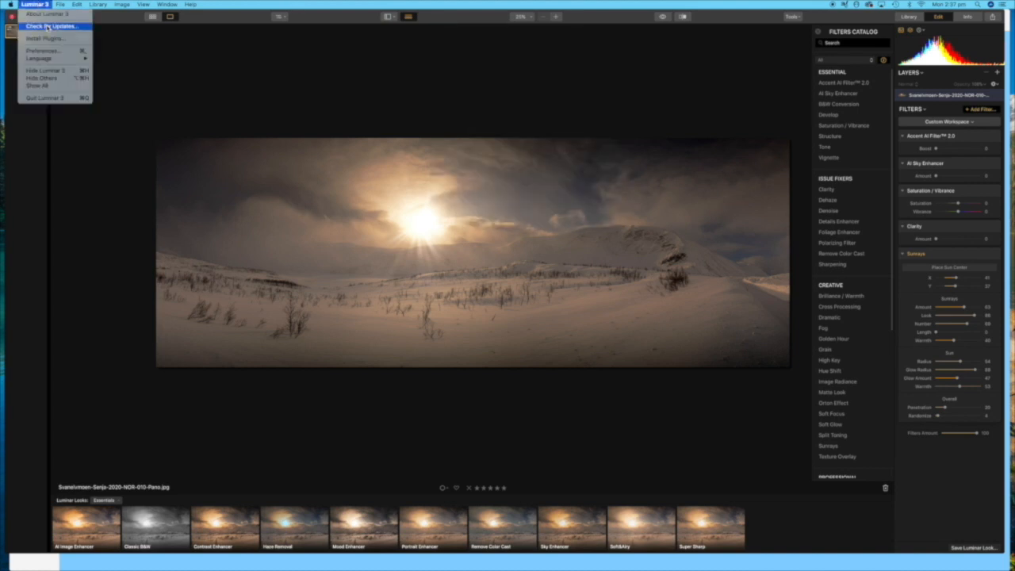
pyautogui.click(57, 72)
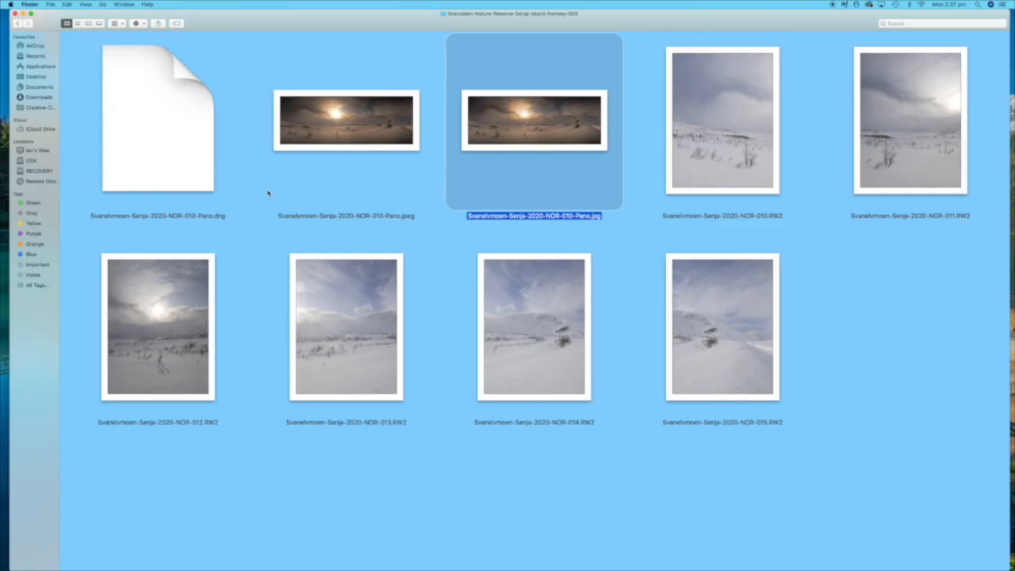
pyautogui.click(377, 188)
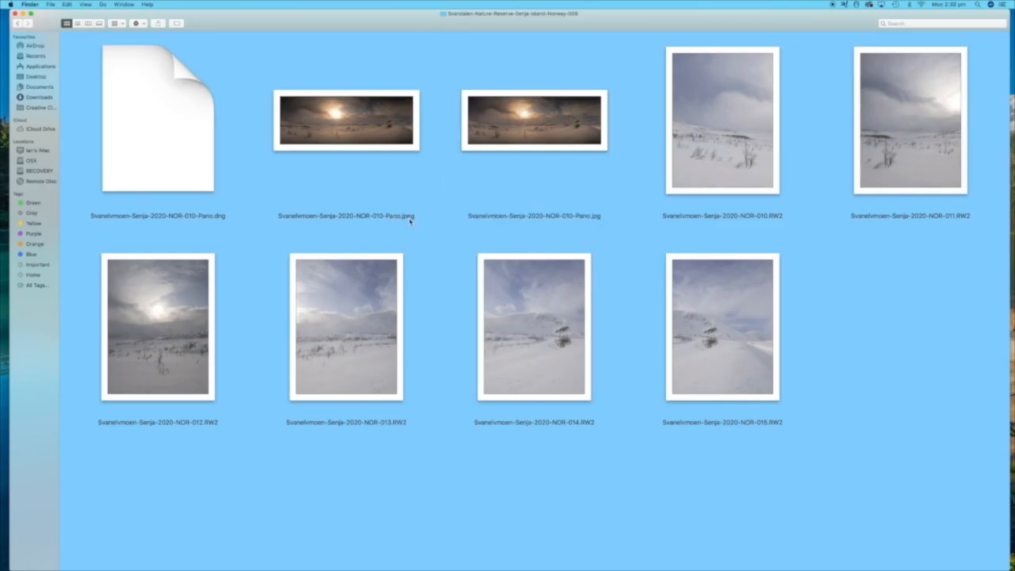
pyautogui.moveTo(387, 140); pyautogui.dragTo(547, 551)
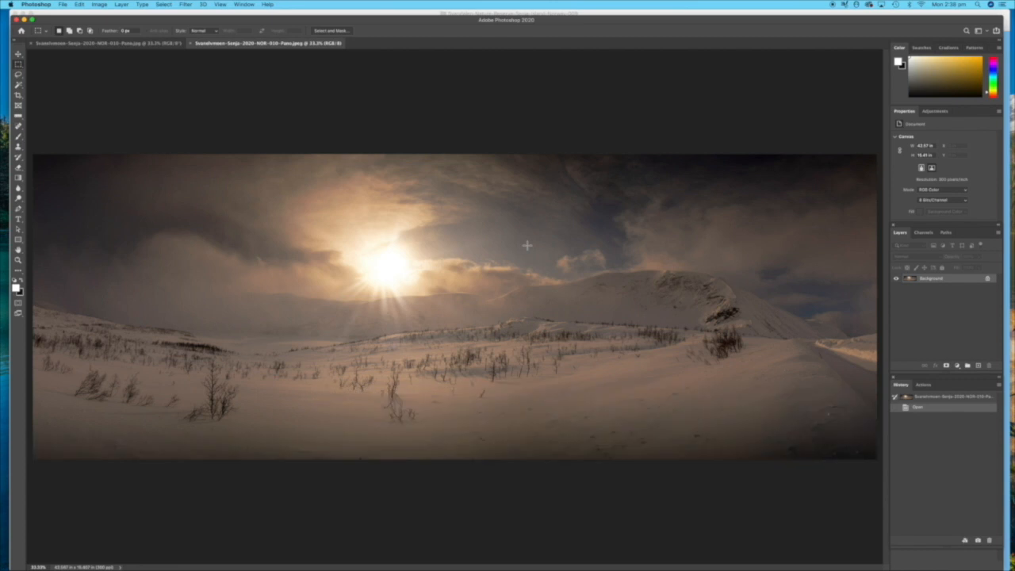
pyautogui.click(133, 43)
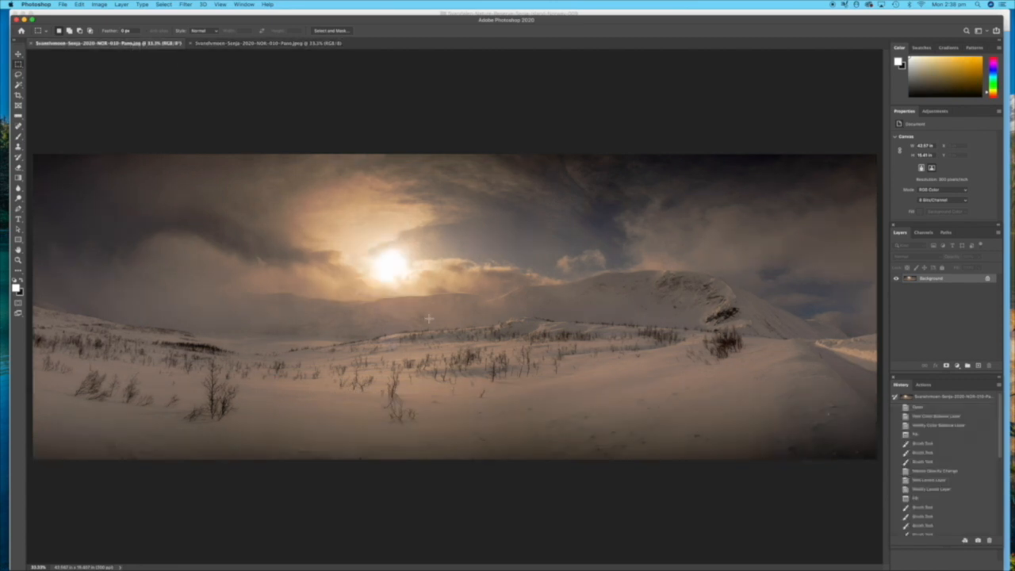
pyautogui.click(286, 46)
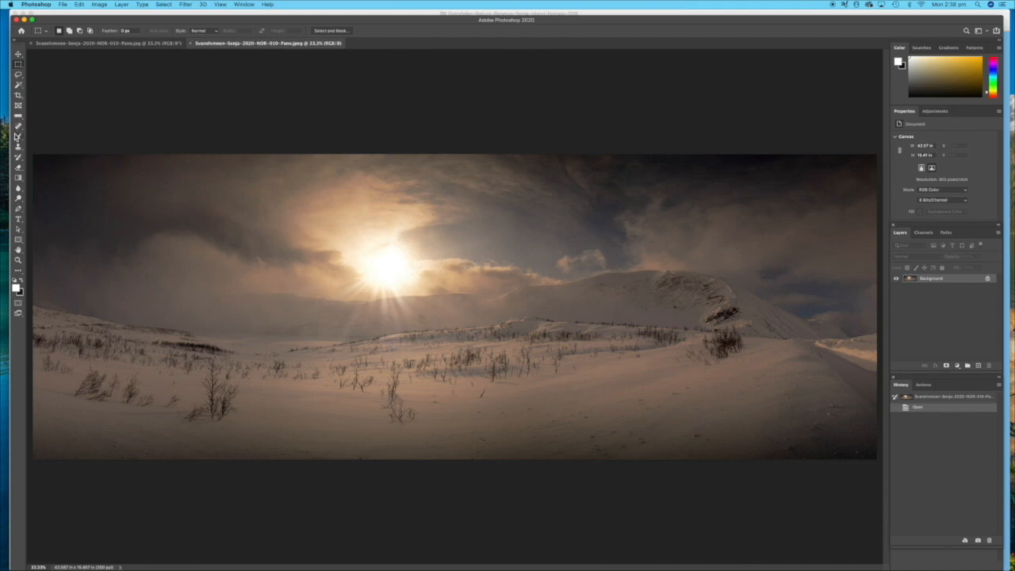
# Step: Remove the small blemishes around the crest of the snowy road near the panorama's right edge using the Spot Healing Brush
pyautogui.click(19, 126)
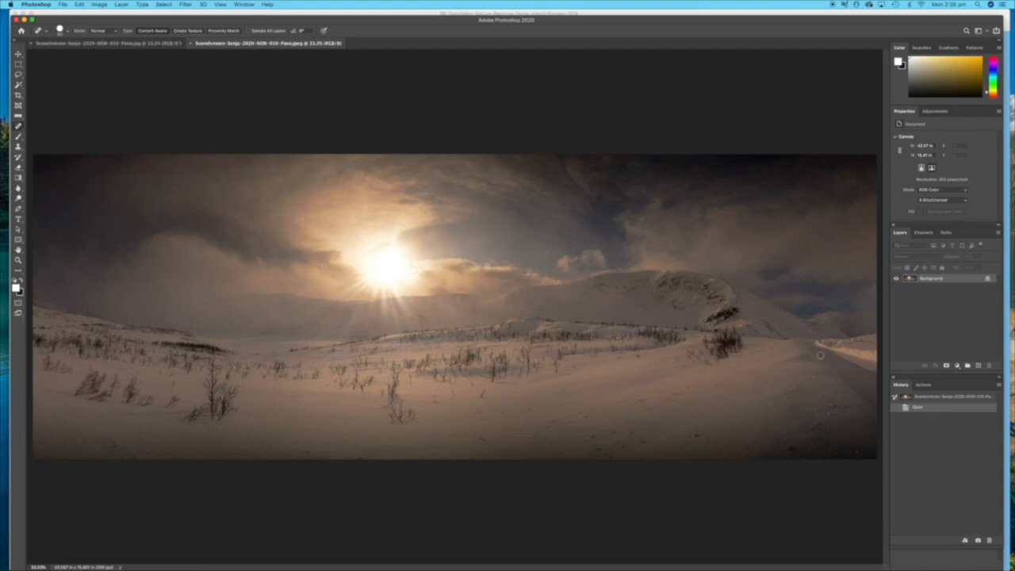
pyautogui.moveTo(821, 356); pyautogui.dragTo(824, 367)
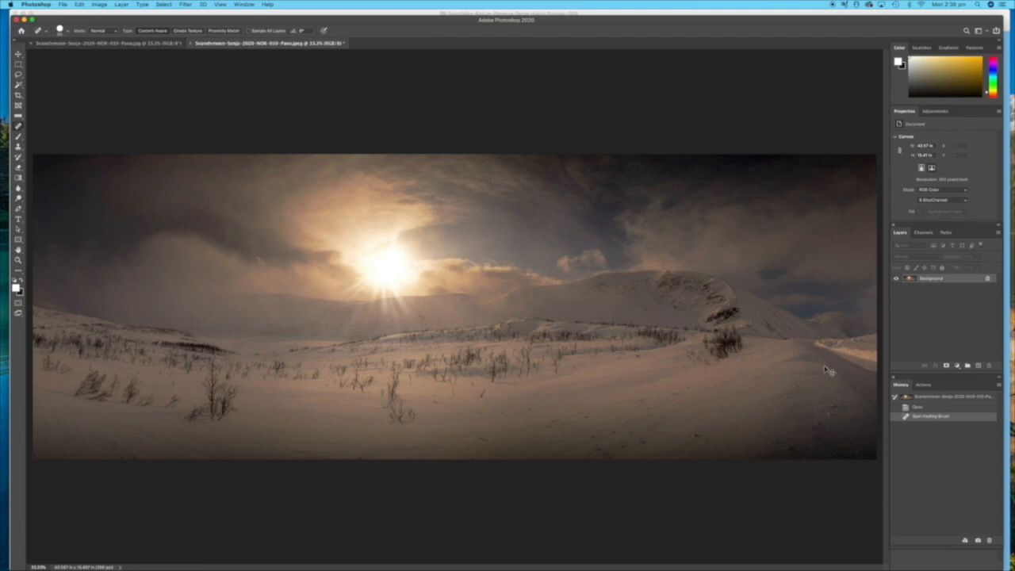
pyautogui.press('super+plus')
pyautogui.press('super+plus')
pyautogui.press('space')
pyautogui.moveTo(594, 321)
pyautogui.mouseDown()
pyautogui.moveTo(504, 330)
pyautogui.moveTo(245, 301)
pyautogui.mouseUp()
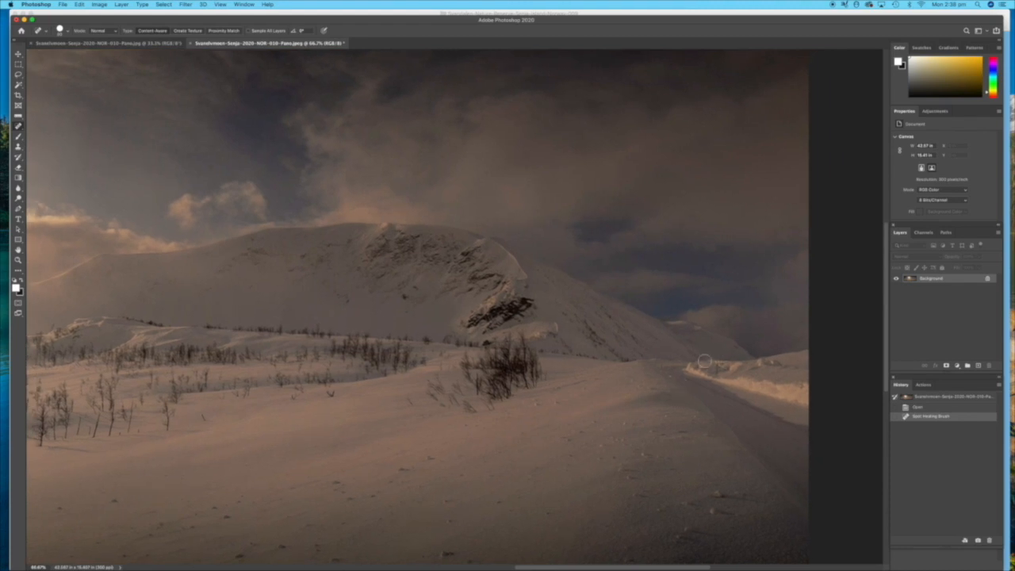
pyautogui.moveTo(717, 357); pyautogui.dragTo(718, 381)
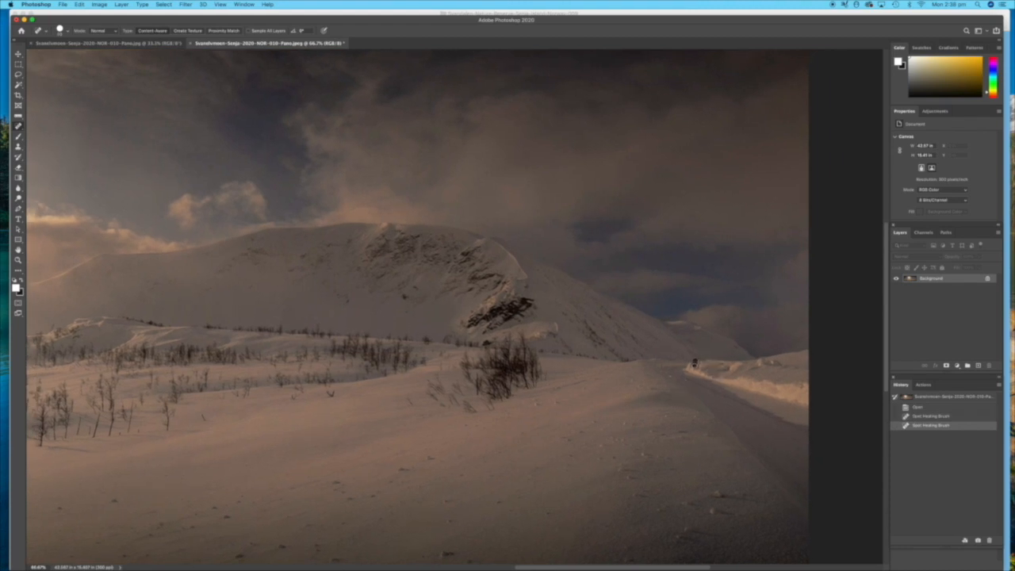
pyautogui.click(694, 363)
pyautogui.click(669, 362)
pyautogui.click(658, 366)
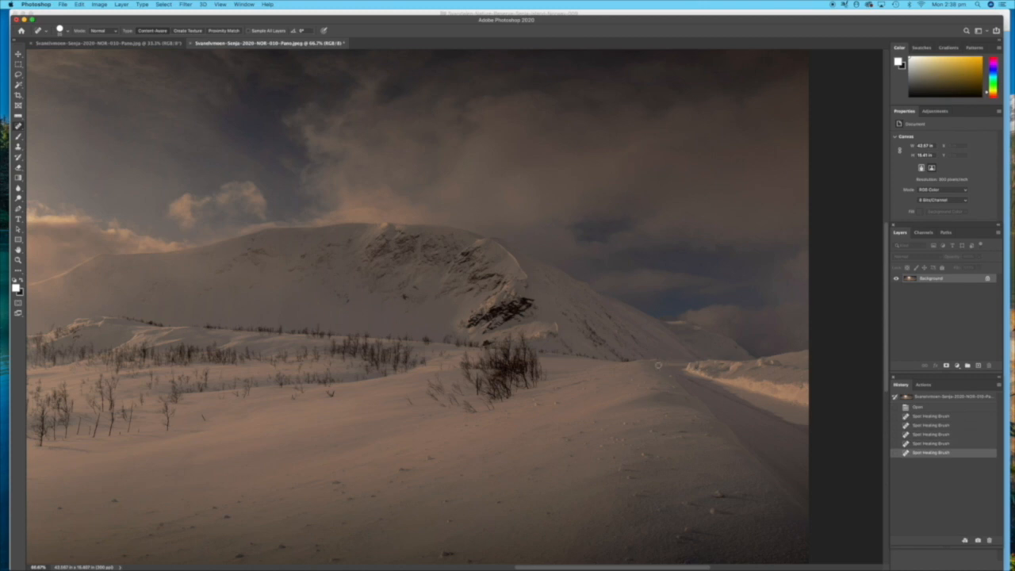
pyautogui.click(657, 361)
# Step: Heal away the lone twig and the small dark mark in the snow foreground to the right of the central shrub
pyautogui.moveTo(479, 394); pyautogui.dragTo(863, 356)
pyautogui.moveTo(560, 400); pyautogui.dragTo(825, 380)
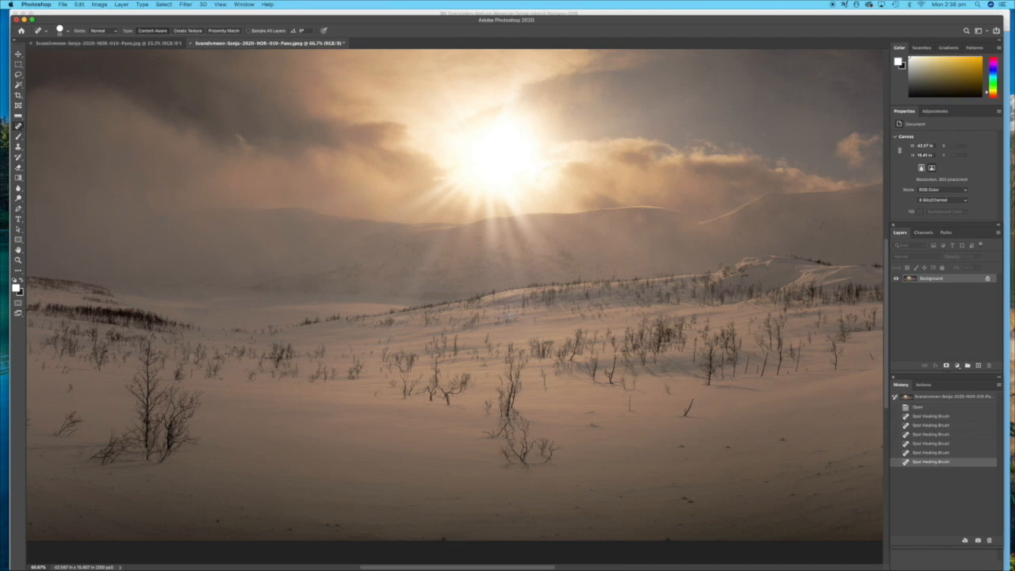
pyautogui.moveTo(690, 402)
pyautogui.mouseDown()
pyautogui.moveTo(683, 414)
pyautogui.moveTo(712, 419)
pyautogui.mouseUp()
pyautogui.click(591, 424)
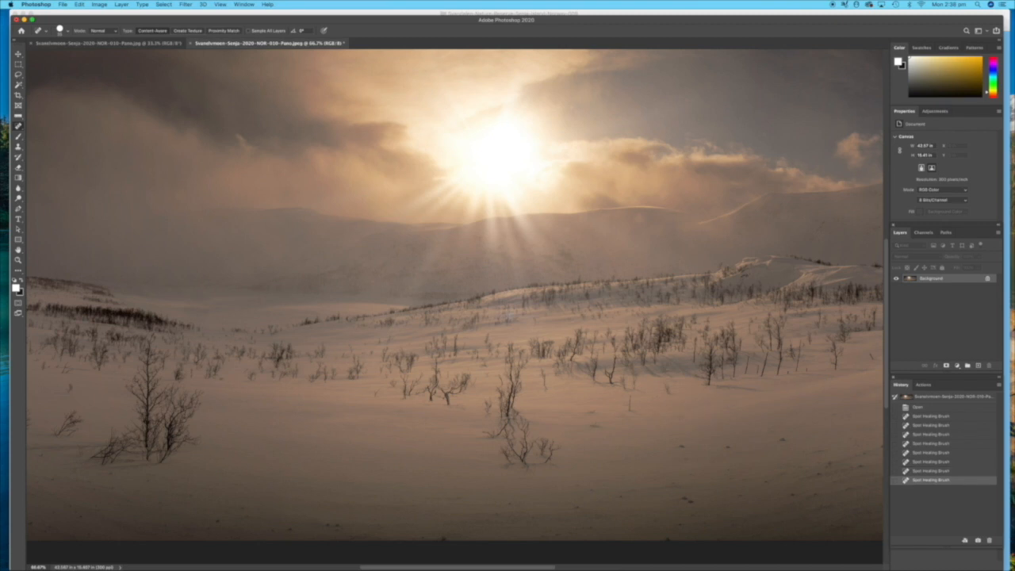
# Step: Heal the small spots on the hazy distant hills below the sun and in the mist to its left
pyautogui.moveTo(305, 474); pyautogui.dragTo(336, 490)
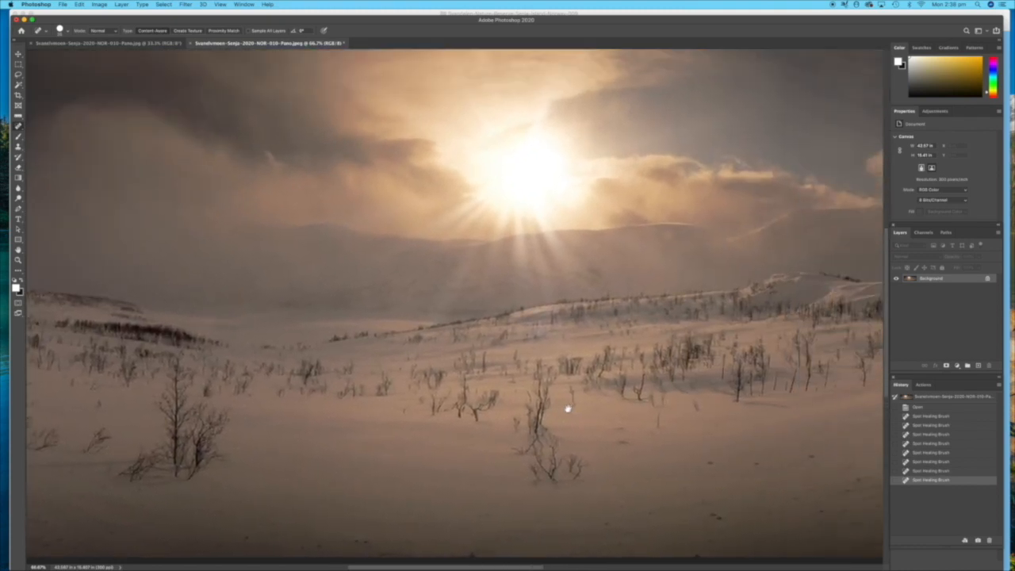
pyautogui.moveTo(566, 410); pyautogui.dragTo(497, 434)
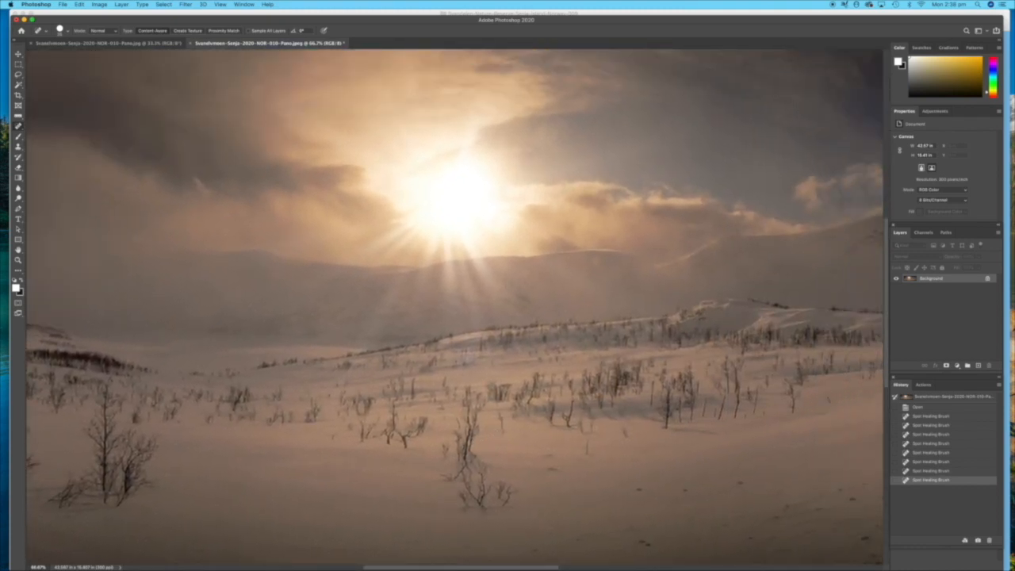
pyautogui.click(525, 273)
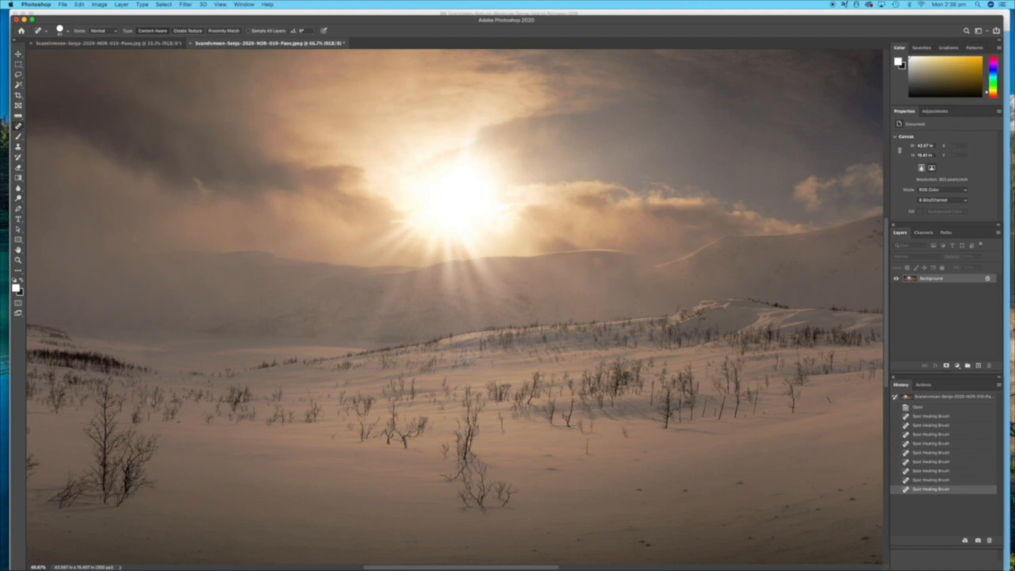
pyautogui.click(593, 263)
pyautogui.moveTo(349, 290); pyautogui.dragTo(539, 307)
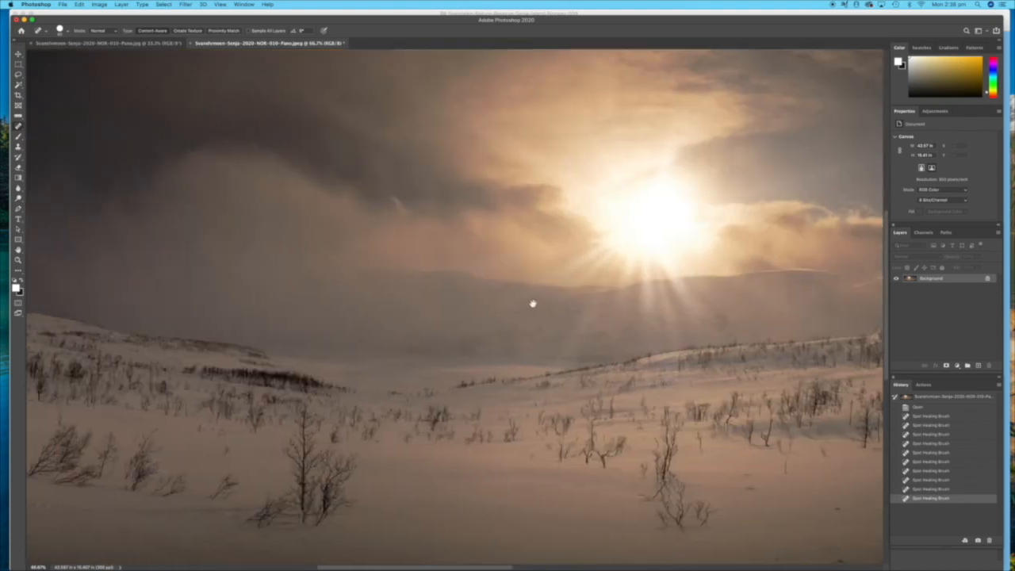
pyautogui.click(337, 258)
pyautogui.click(307, 260)
# Step: Heal a spot in the dark sky right of the sun and another on the snowy slope beneath it
pyautogui.hscroll(5, 317, 349)
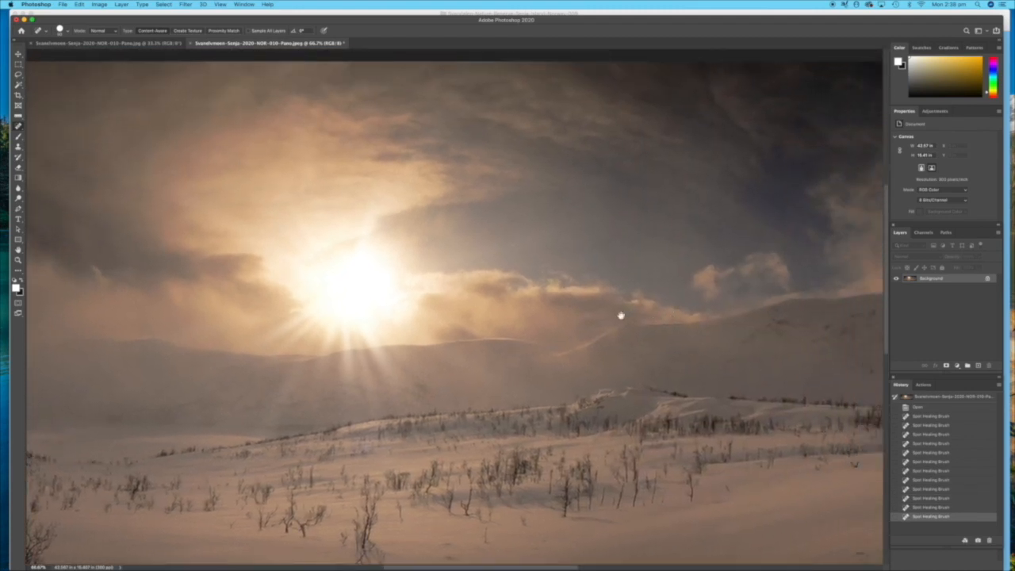
pyautogui.click(550, 194)
pyautogui.moveTo(685, 341)
pyautogui.mouseDown()
pyautogui.moveTo(372, 338)
pyautogui.moveTo(760, 310)
pyautogui.moveTo(868, 249)
pyautogui.mouseUp()
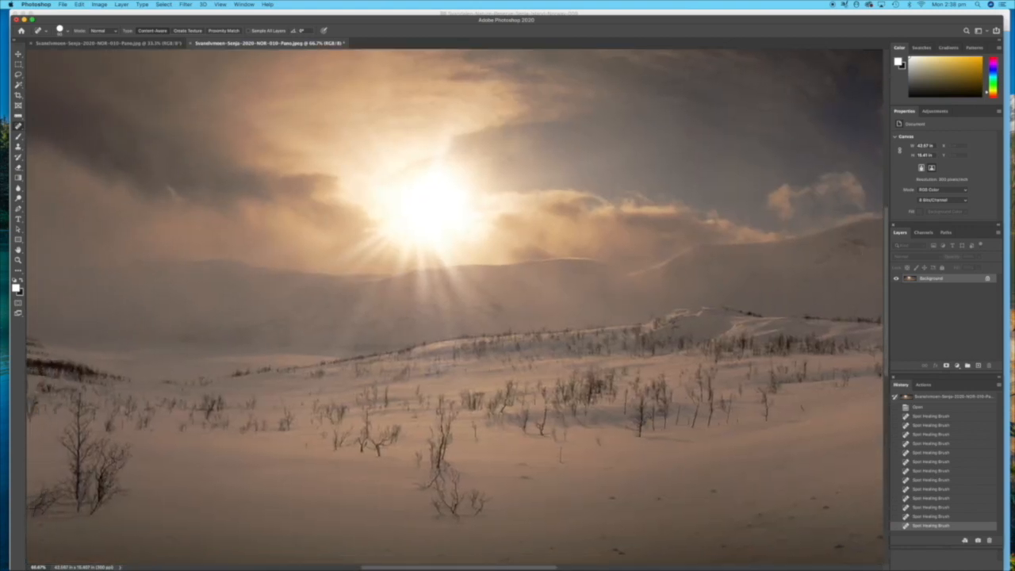
pyautogui.click(440, 367)
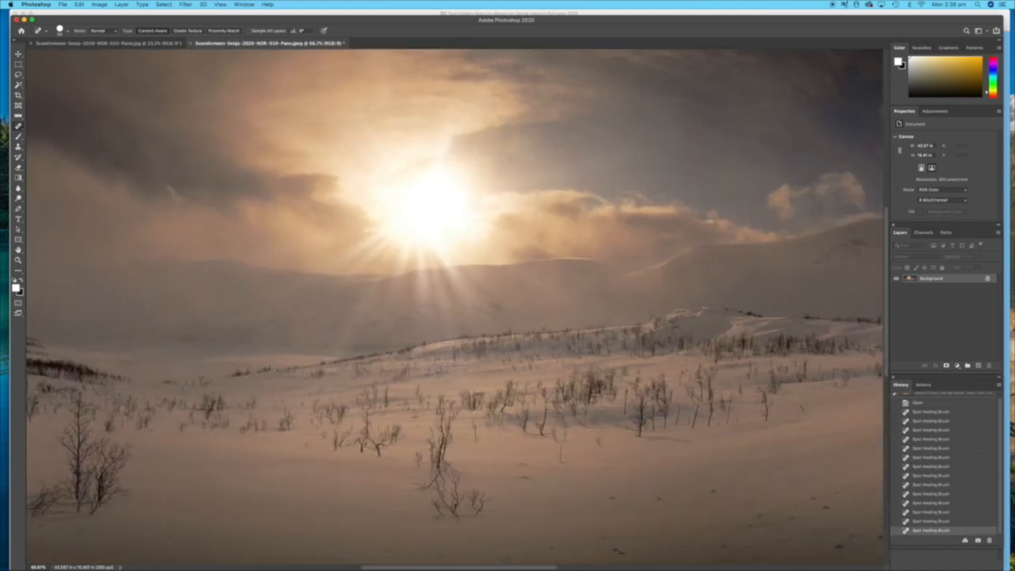
# Step: Heal a small spot in the snow among the shrubs below the sun
pyautogui.click(440, 368)
pyautogui.click(441, 367)
pyautogui.press('super+minus')
pyautogui.press('super+minus')
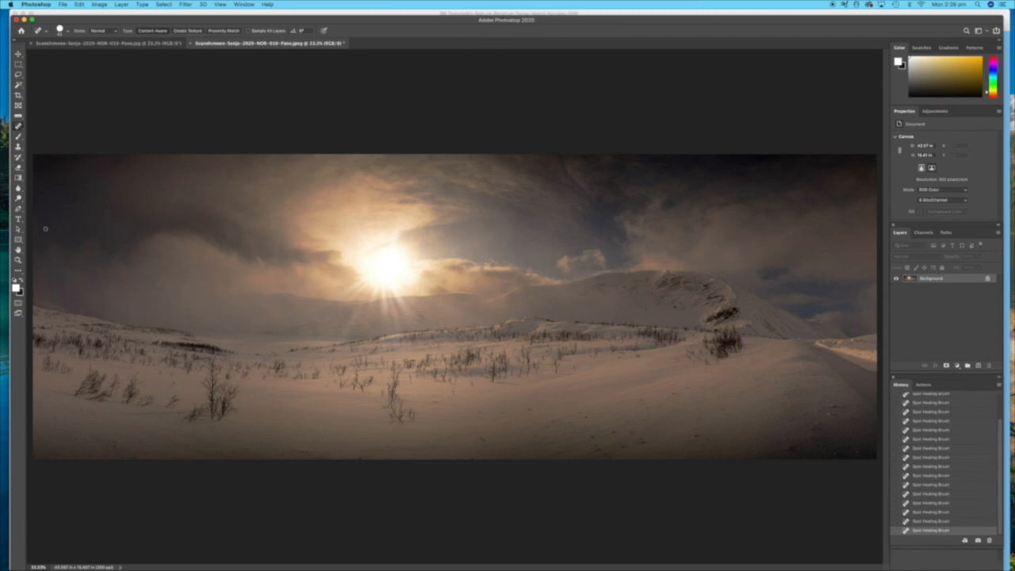
# Step: Set up the Brush with a pale yellow sampled from the sun's glow, Vivid Light mode and 10% opacity
pyautogui.press('b')
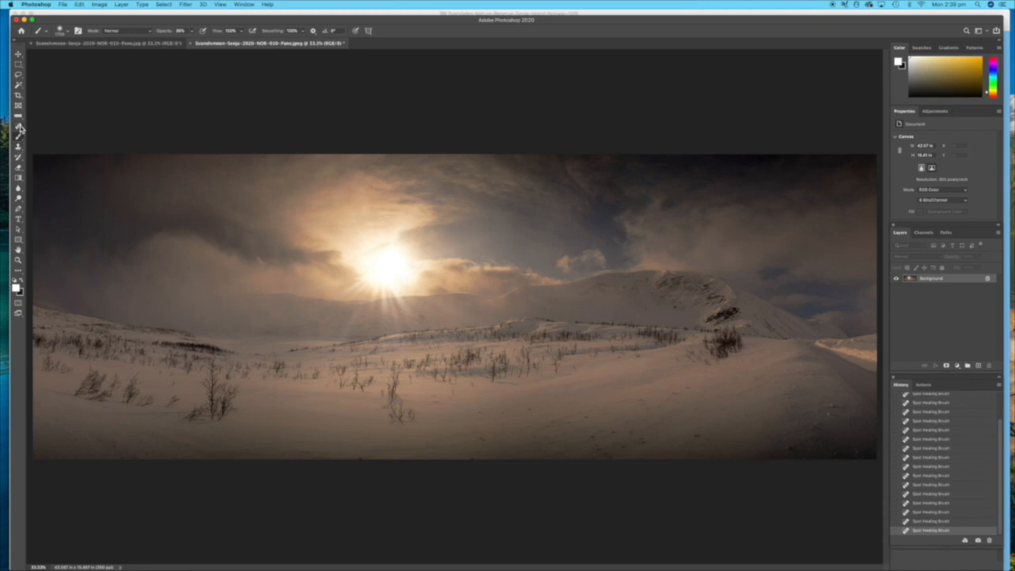
pyautogui.click(16, 288)
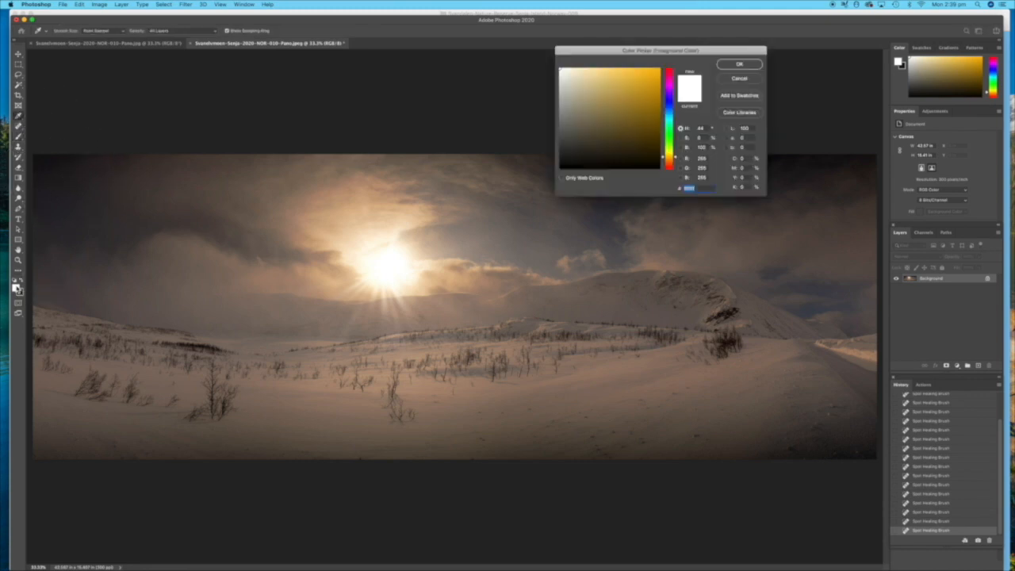
pyautogui.click(406, 257)
pyautogui.click(739, 64)
pyautogui.click(123, 30)
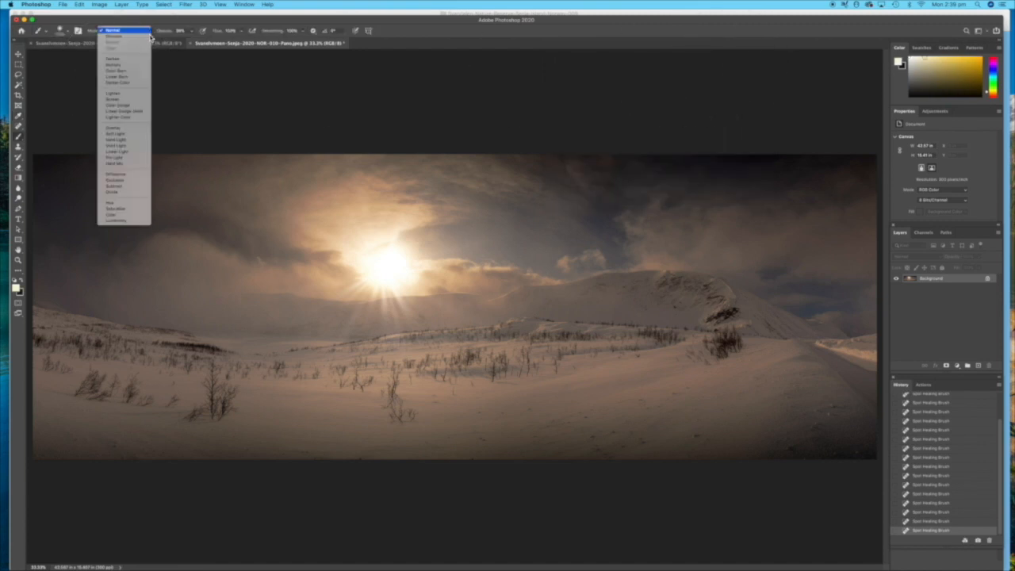
pyautogui.click(122, 147)
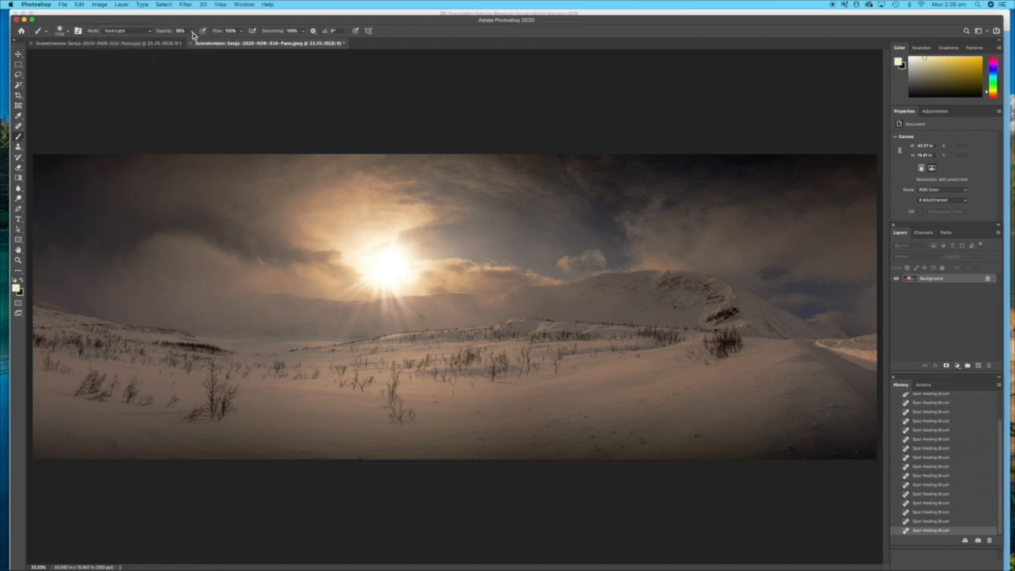
pyautogui.click(191, 31)
pyautogui.moveTo(188, 44); pyautogui.dragTo(182, 46)
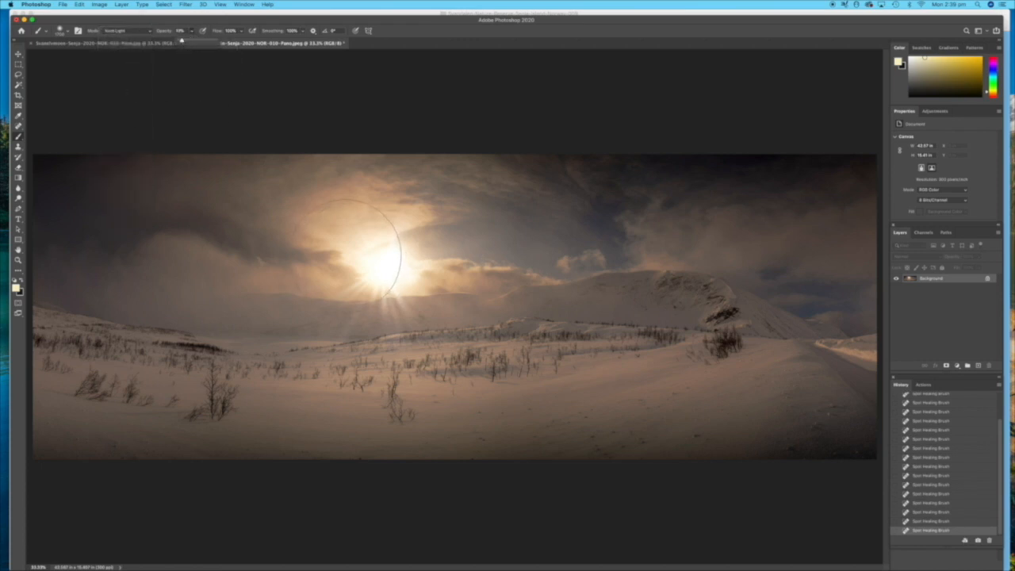
# Step: Undo the trial brush dab beside the sun and warm the foreground colour by setting its hue to 37°
pyautogui.click(347, 253)
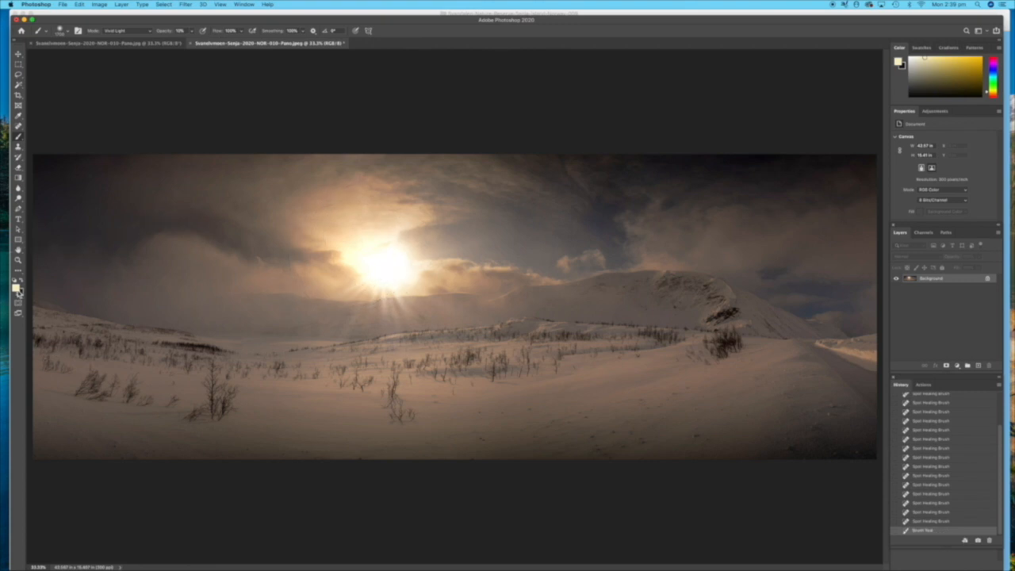
pyautogui.click(929, 521)
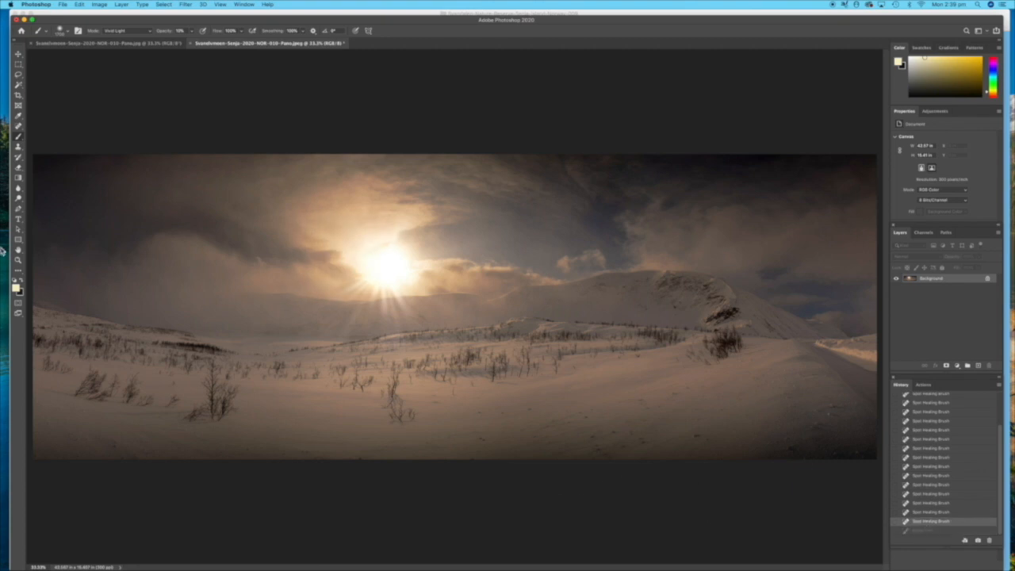
pyautogui.click(17, 288)
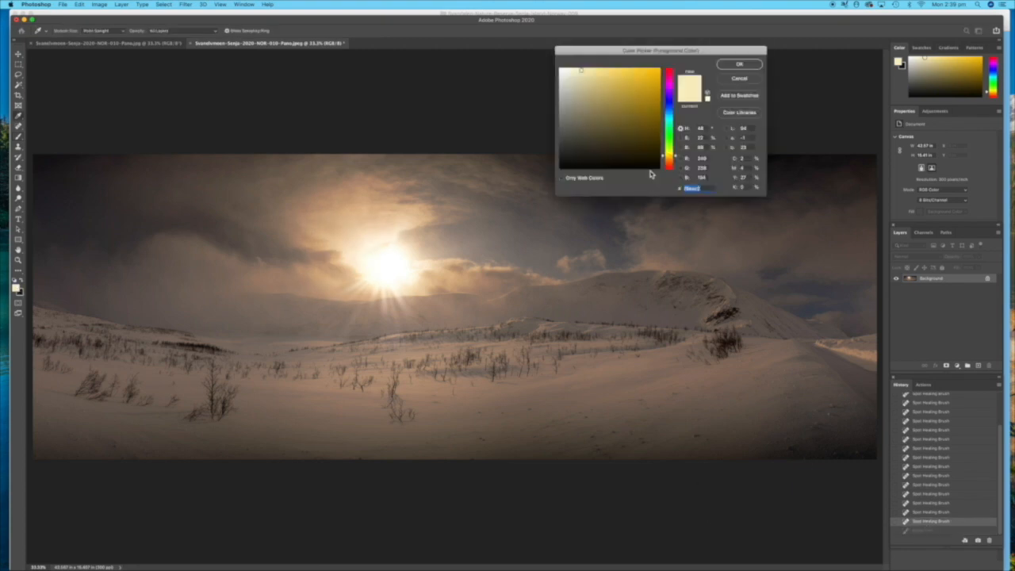
pyautogui.moveTo(670, 162); pyautogui.dragTo(672, 162)
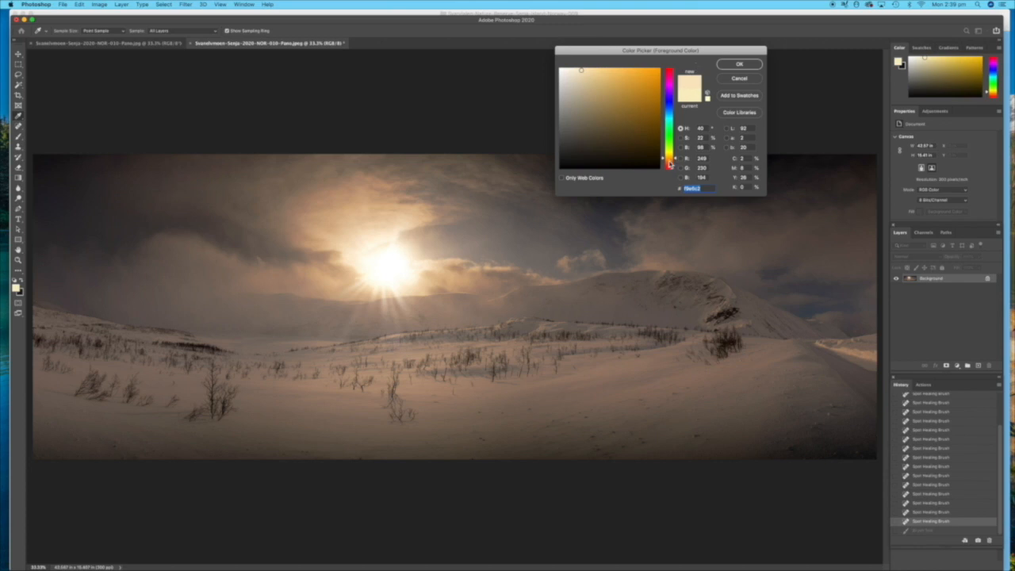
pyautogui.click(728, 69)
# Step: Dab the warm cream glow with the Brush around the sun, over the clouds above and the hazy hills below
pyautogui.press('b')
pyautogui.click(401, 250)
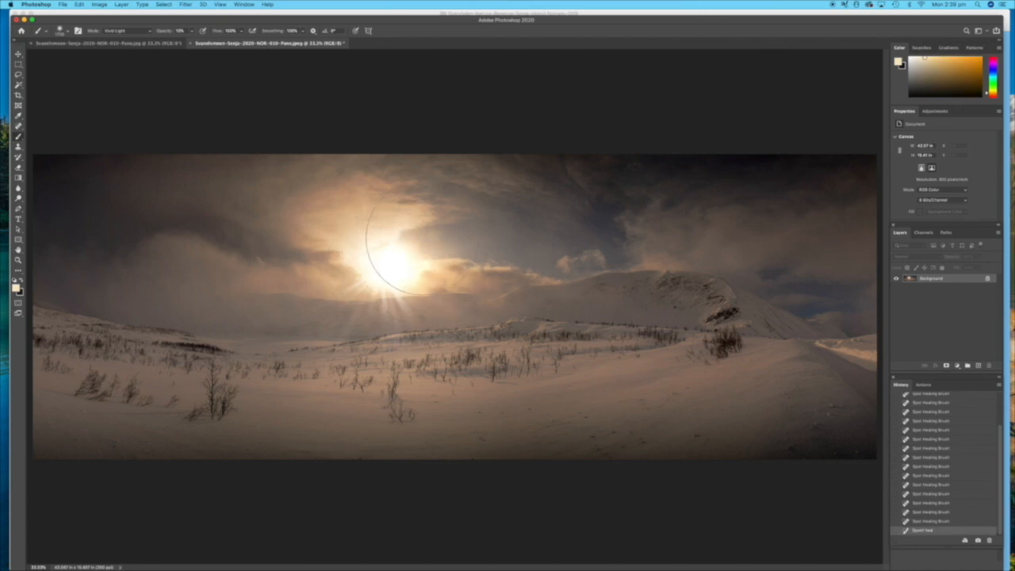
pyautogui.click(397, 224)
pyautogui.click(339, 274)
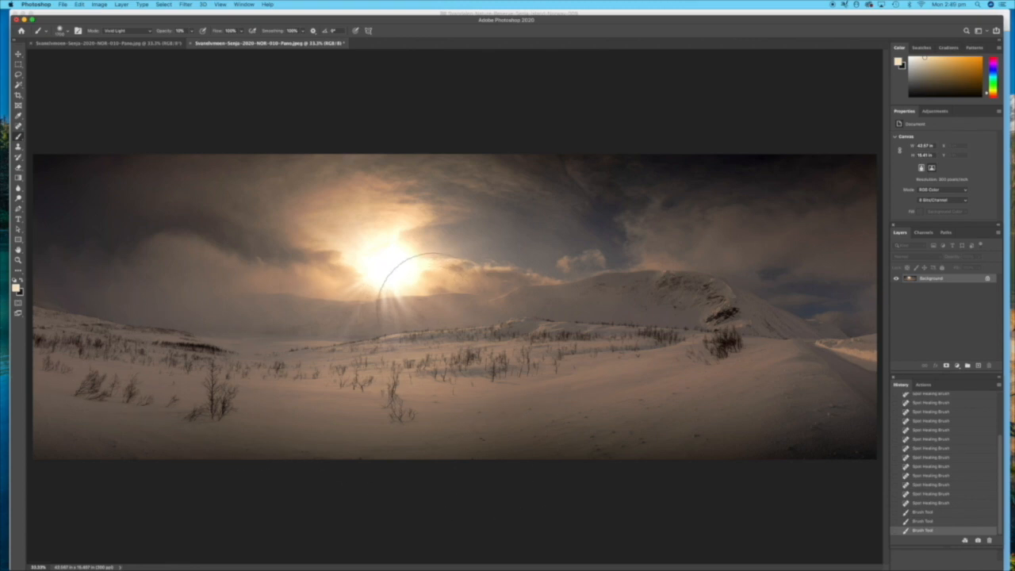
pyautogui.click(430, 302)
pyautogui.click(305, 292)
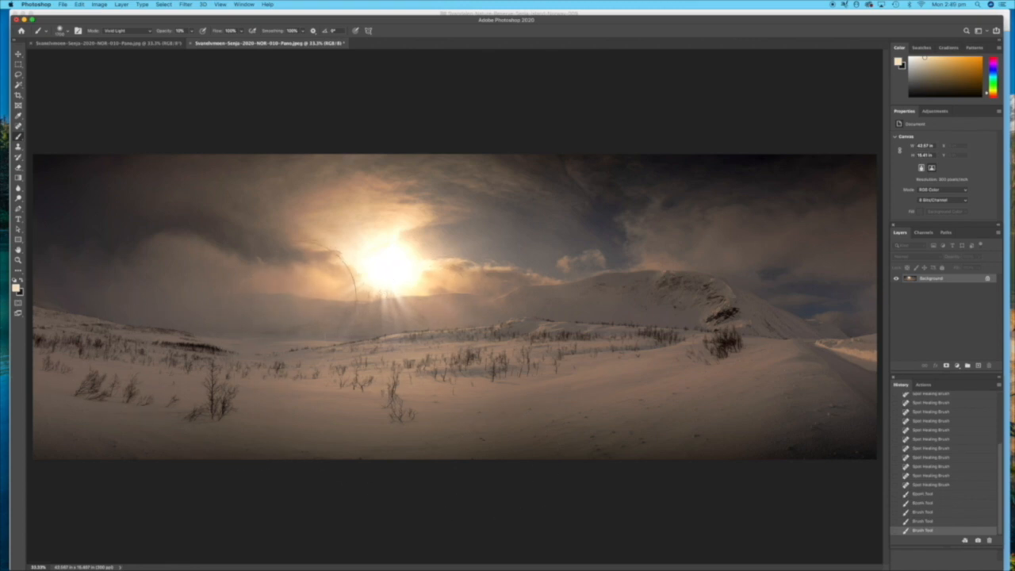
# Step: Choose a paler cream foreground colour and brighten the rocky mountain crest and the snow by the large shrub with a smaller brush
pyautogui.click(15, 288)
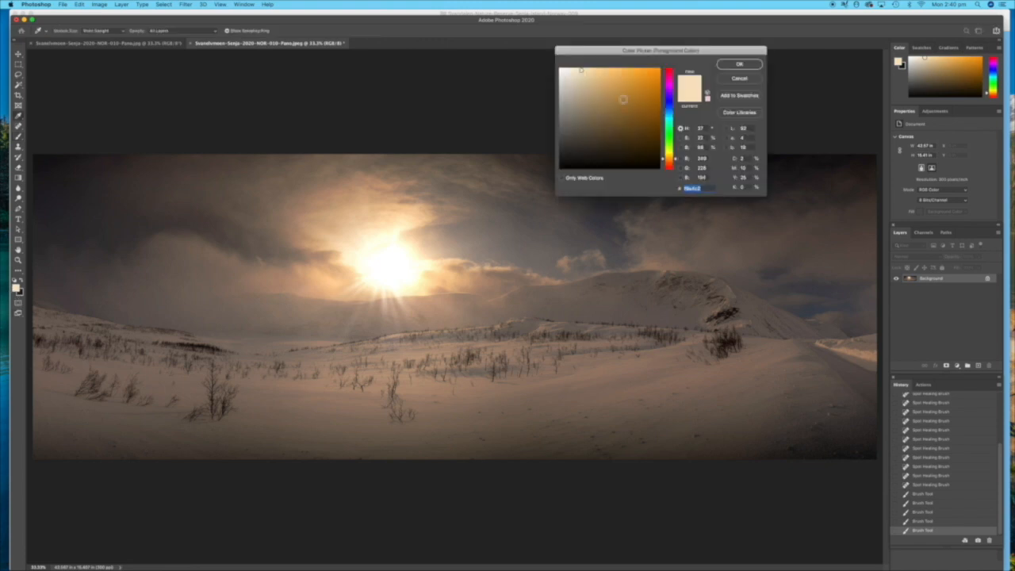
pyautogui.click(567, 69)
pyautogui.click(729, 67)
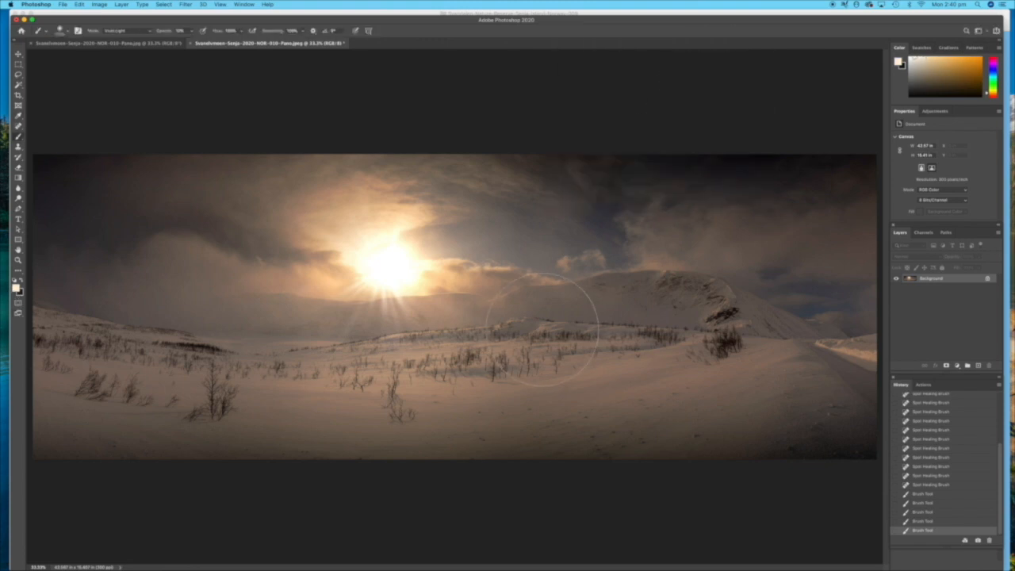
pyautogui.press('[')
pyautogui.press('[')
pyautogui.press('[')
pyautogui.press('[')
pyautogui.press('[')
pyautogui.press('[')
pyautogui.moveTo(714, 284); pyautogui.dragTo(655, 279)
pyautogui.click(745, 329)
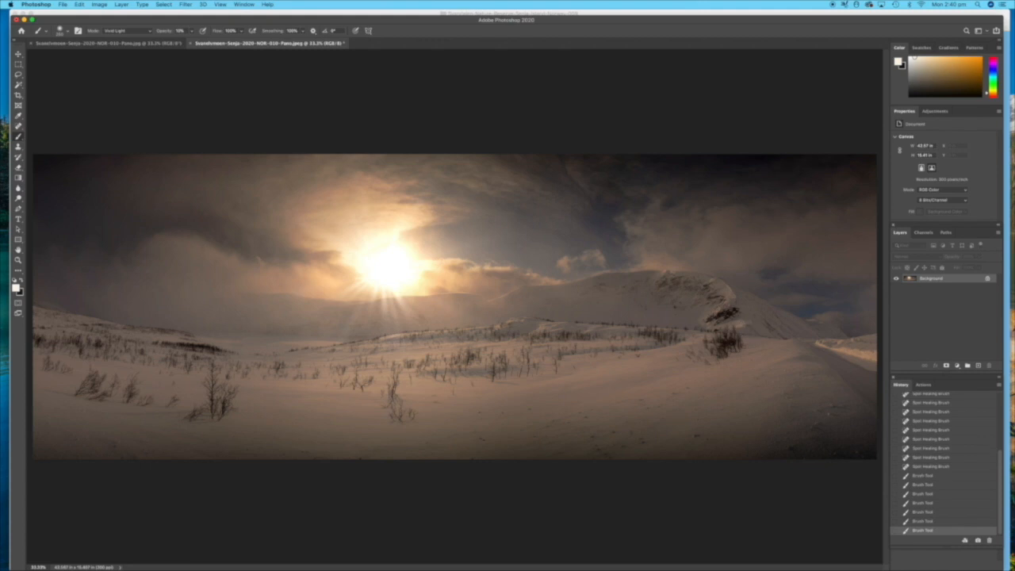
# Step: Lower the brush opacity slightly and lighten the snowy foreground, the shrub band and the slope below the mountain crest
pyautogui.click(192, 33)
pyautogui.moveTo(575, 388)
pyautogui.mouseDown()
pyautogui.moveTo(375, 407)
pyautogui.moveTo(10, 347)
pyautogui.mouseUp()
pyautogui.moveTo(546, 336); pyautogui.dragTo(559, 332)
pyautogui.moveTo(44, 346); pyautogui.dragTo(10, 337)
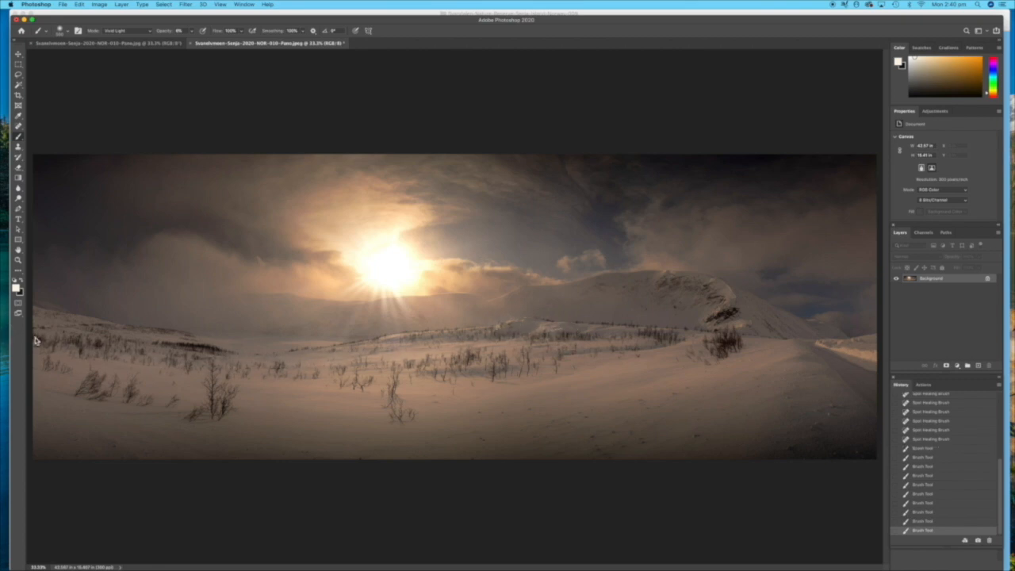
pyautogui.moveTo(712, 328)
pyautogui.mouseDown()
pyautogui.moveTo(751, 327)
pyautogui.moveTo(737, 324)
pyautogui.moveTo(732, 303)
pyautogui.moveTo(690, 324)
pyautogui.mouseUp()
pyautogui.moveTo(660, 281); pyautogui.dragTo(710, 331)
# Step: Switch to full-screen mode with menus and brush more light onto the mountain crest and the slope beside it
pyautogui.press('f')
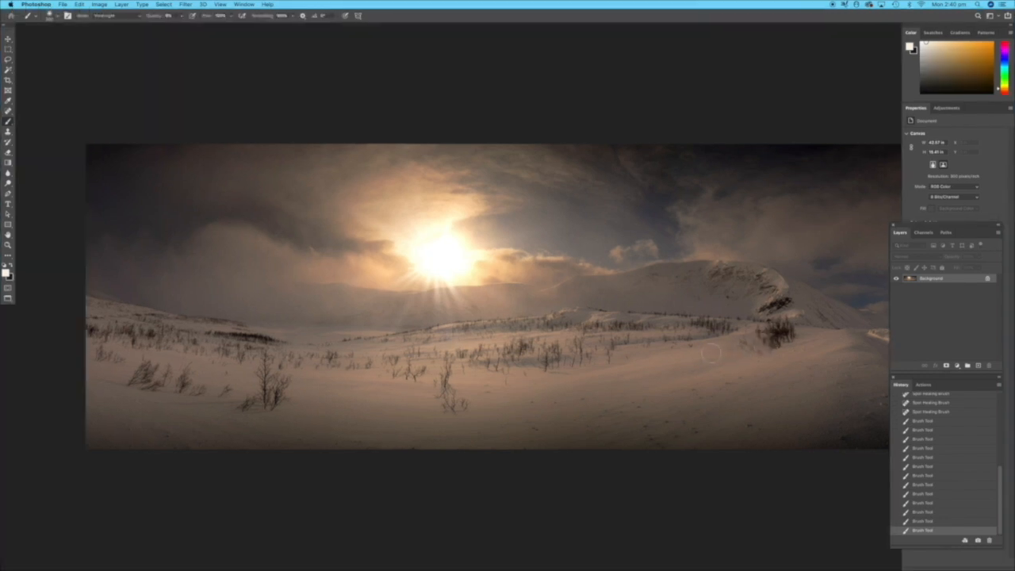
pyautogui.moveTo(767, 350); pyautogui.dragTo(634, 340)
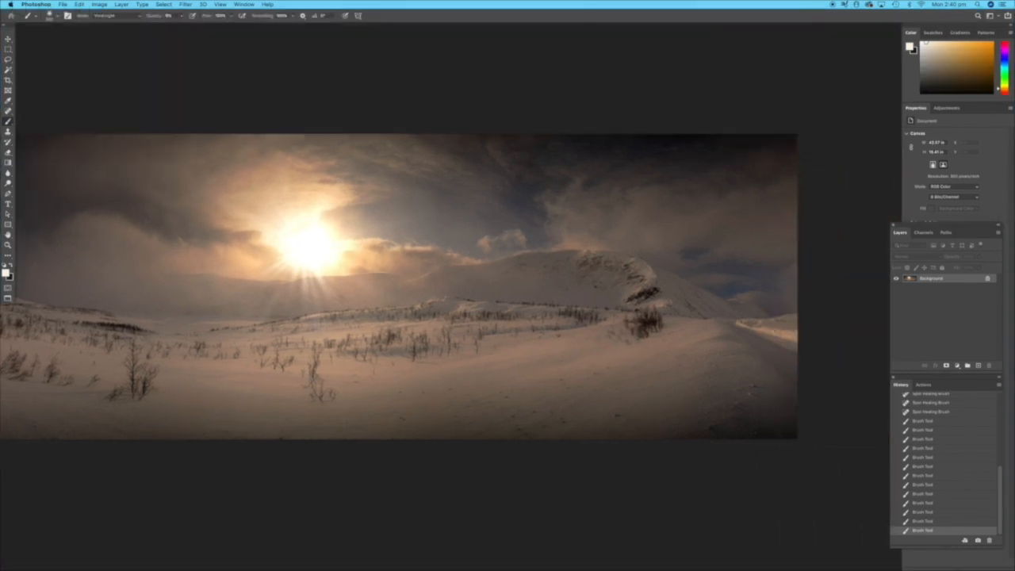
pyautogui.click(676, 306)
pyautogui.moveTo(639, 270)
pyautogui.mouseDown()
pyautogui.moveTo(652, 285)
pyautogui.moveTo(642, 270)
pyautogui.mouseUp()
# Step: Enlarge the brush considerably for broad strokes across the whole panorama
pyautogui.moveTo(417, 365); pyautogui.dragTo(743, 391)
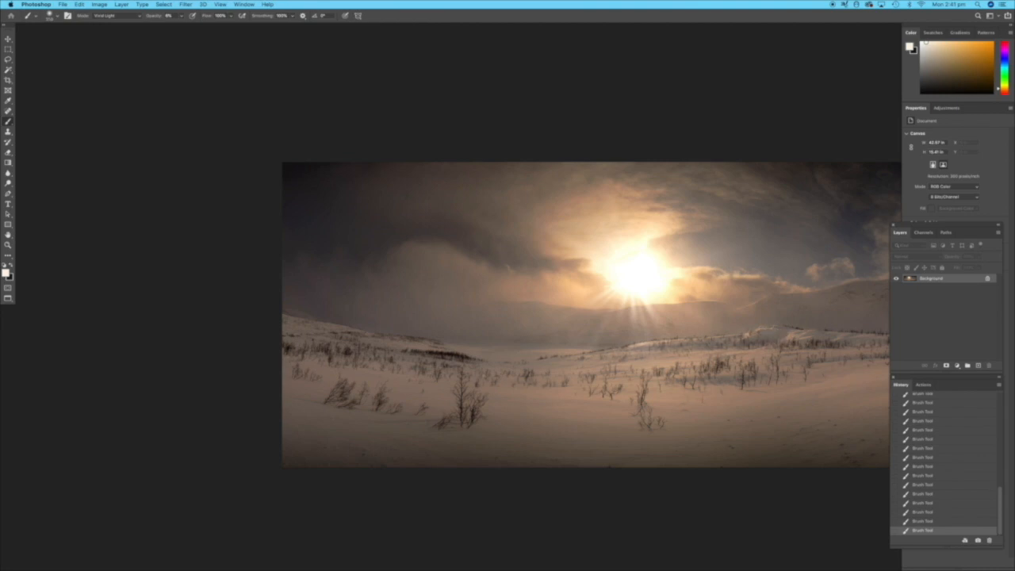
pyautogui.press('super+minus')
pyautogui.moveTo(743, 414); pyautogui.dragTo(560, 284)
pyautogui.press(']')
pyautogui.press(']')
pyautogui.press(']')
pyautogui.press(']')
pyautogui.press(']')
pyautogui.press(']')
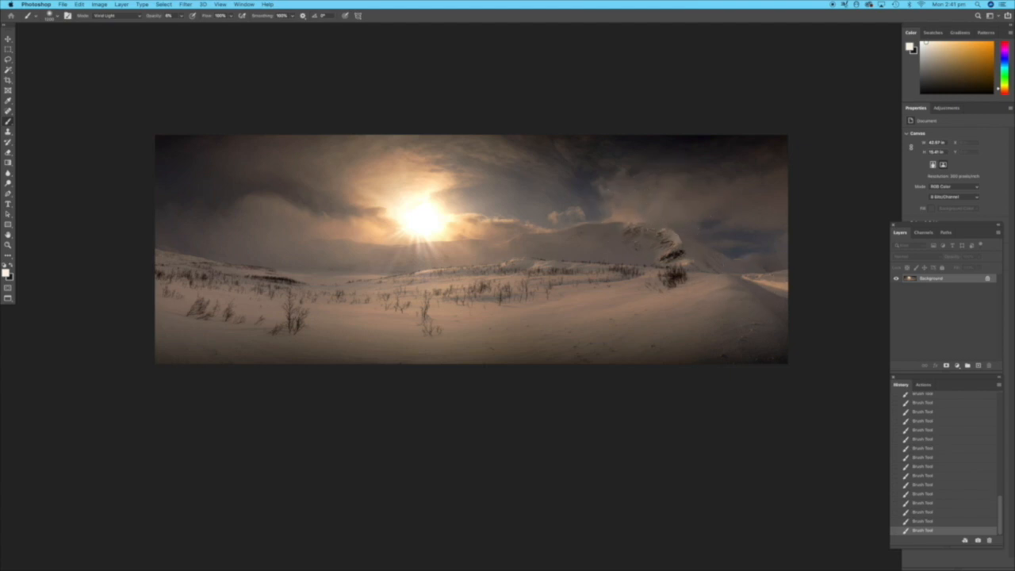
# Step: Set the foreground colour to pale orange with hue 32°, saturation 23% and brightness 98%, and paint it over the sun and its rays
pyautogui.click(8, 273)
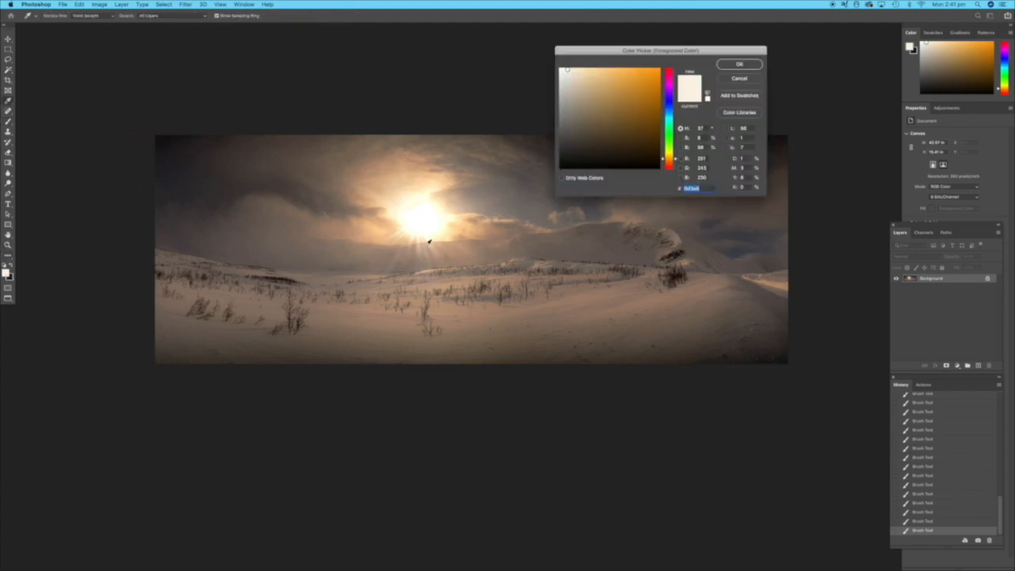
pyautogui.click(444, 230)
pyautogui.click(582, 70)
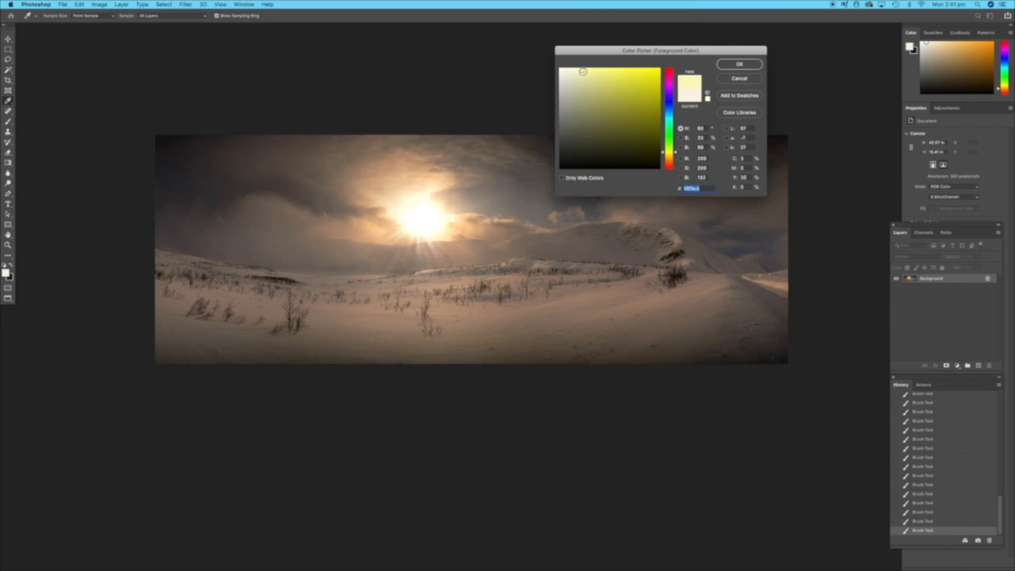
pyautogui.click(671, 157)
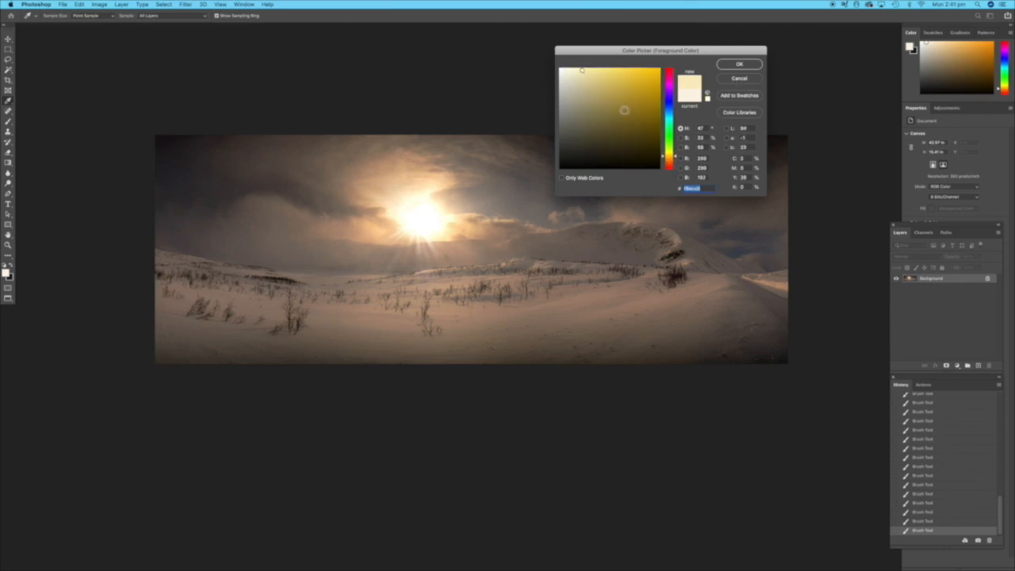
pyautogui.click(672, 160)
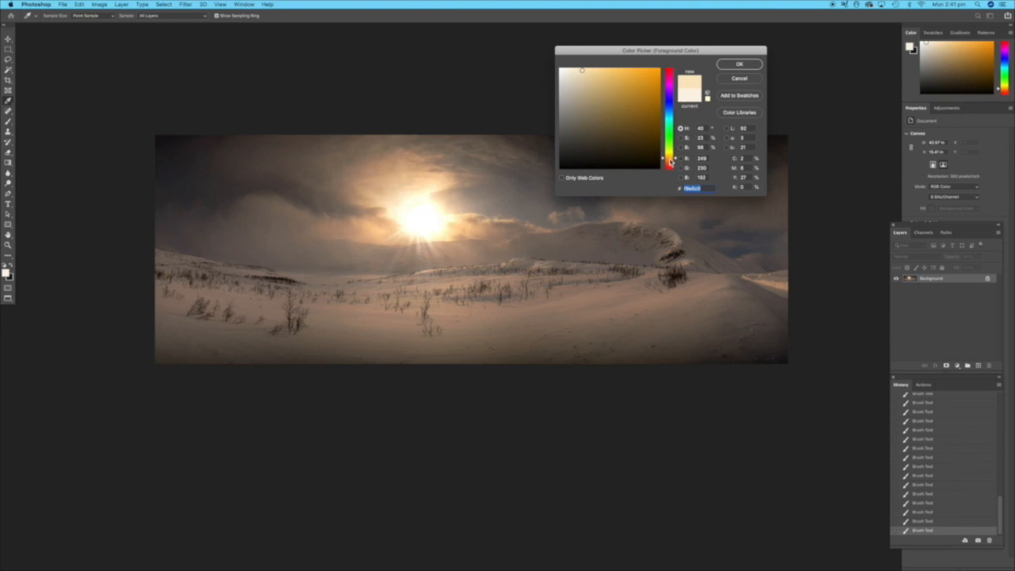
pyautogui.click(671, 163)
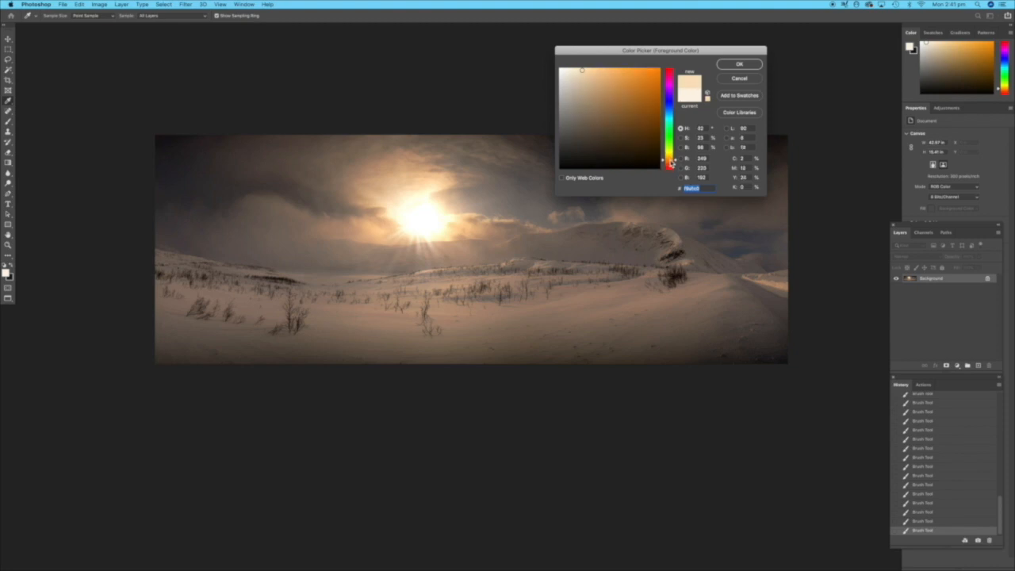
pyautogui.click(736, 67)
pyautogui.moveTo(421, 231)
pyautogui.mouseDown()
pyautogui.moveTo(425, 243)
pyautogui.moveTo(413, 240)
pyautogui.mouseUp()
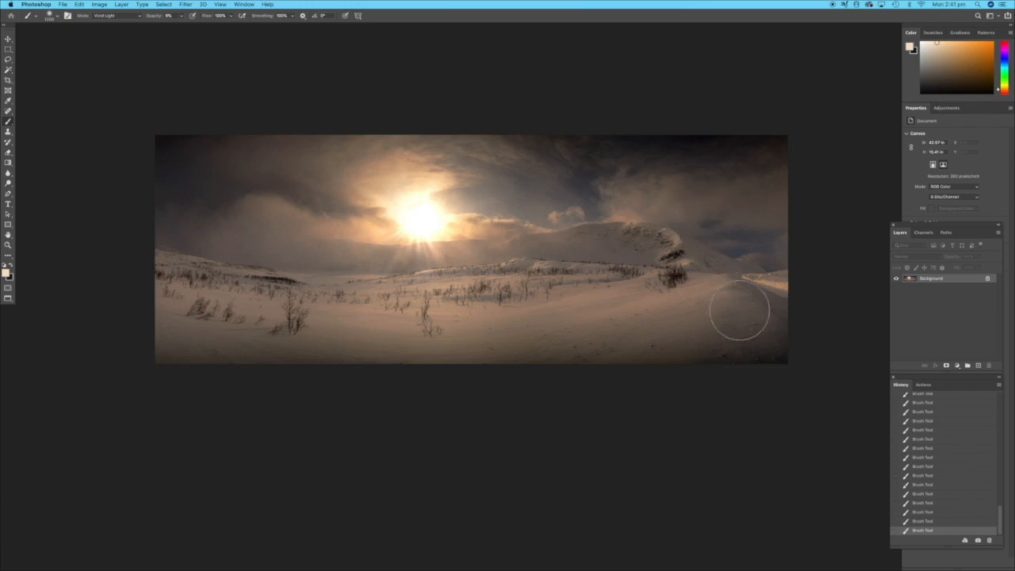
# Step: Add a Levels adjustment layer, brighten its midtones slightly and fill its mask with black
pyautogui.click(957, 366)
pyautogui.click(838, 301)
pyautogui.press('f')
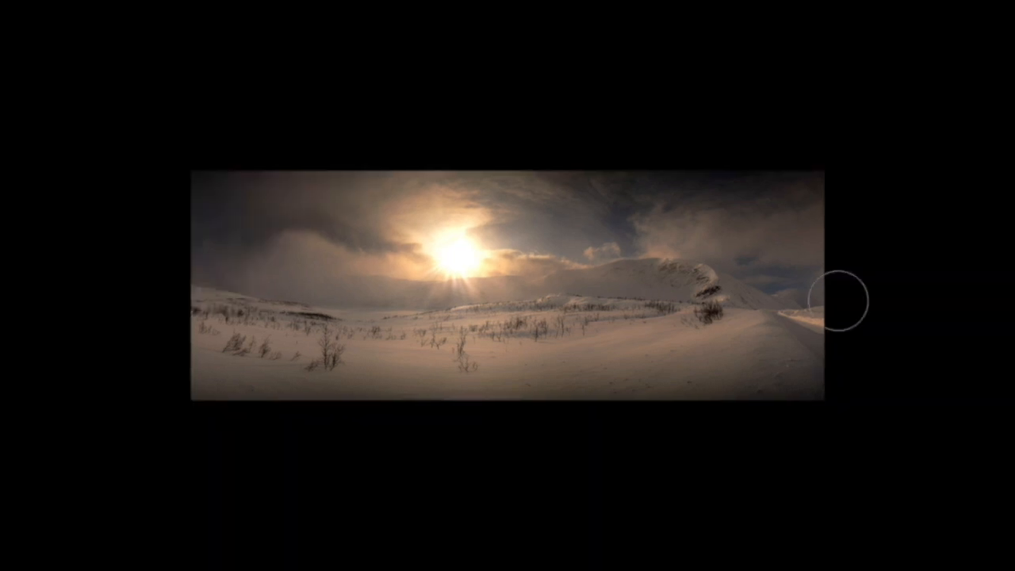
pyautogui.press('f')
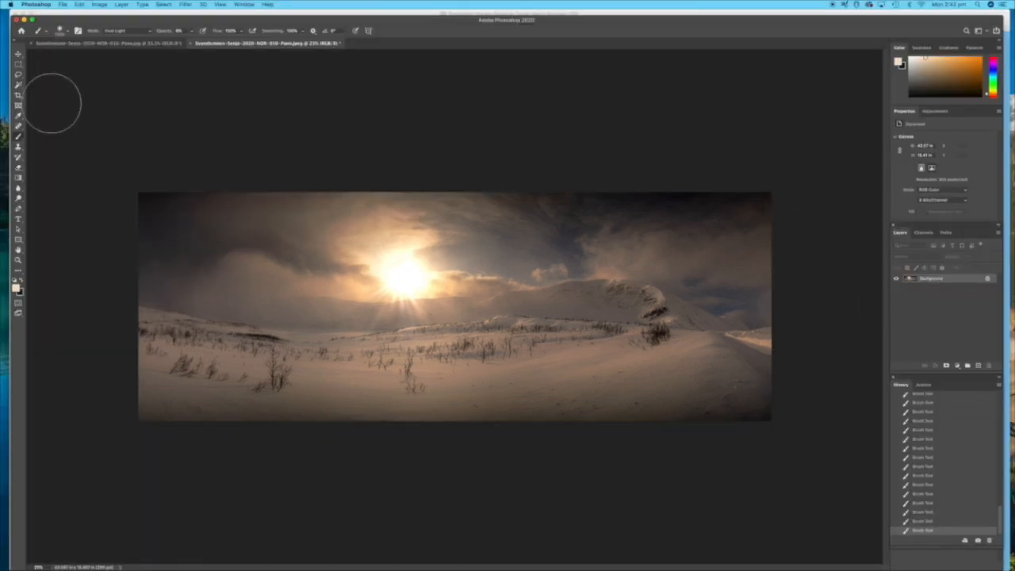
pyautogui.click(958, 367)
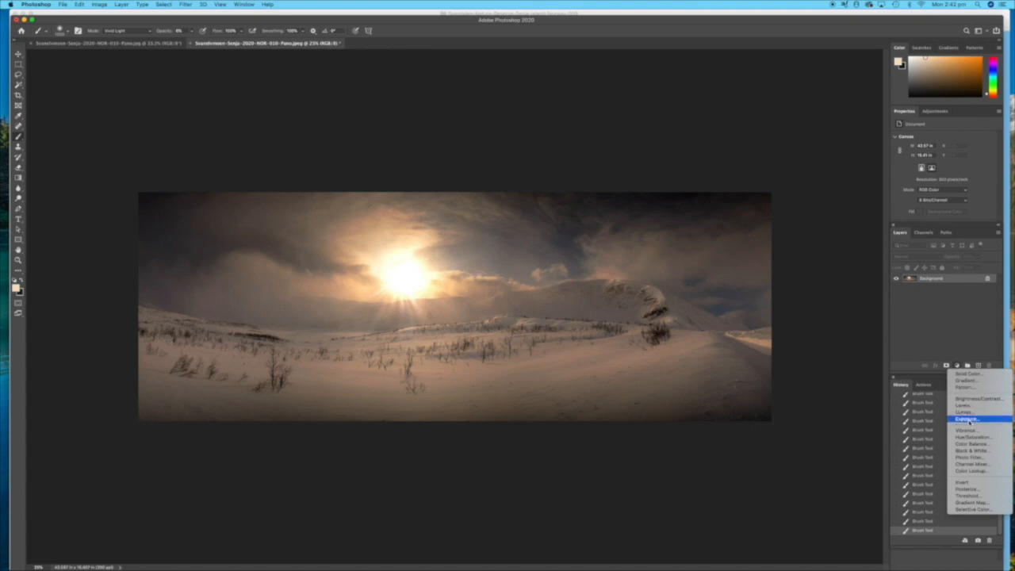
pyautogui.click(971, 406)
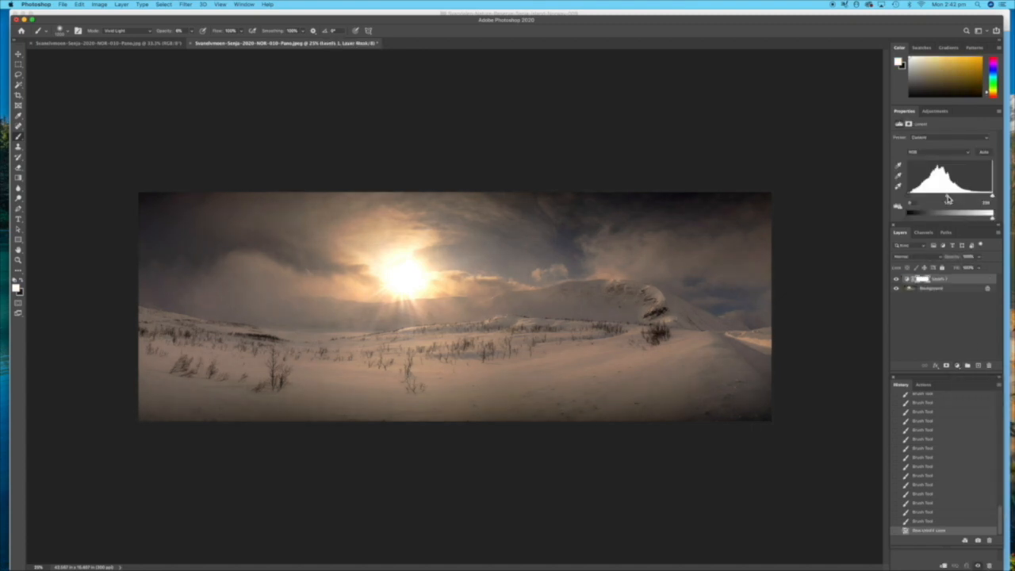
pyautogui.click(947, 200)
pyautogui.press('super+BackSpace')
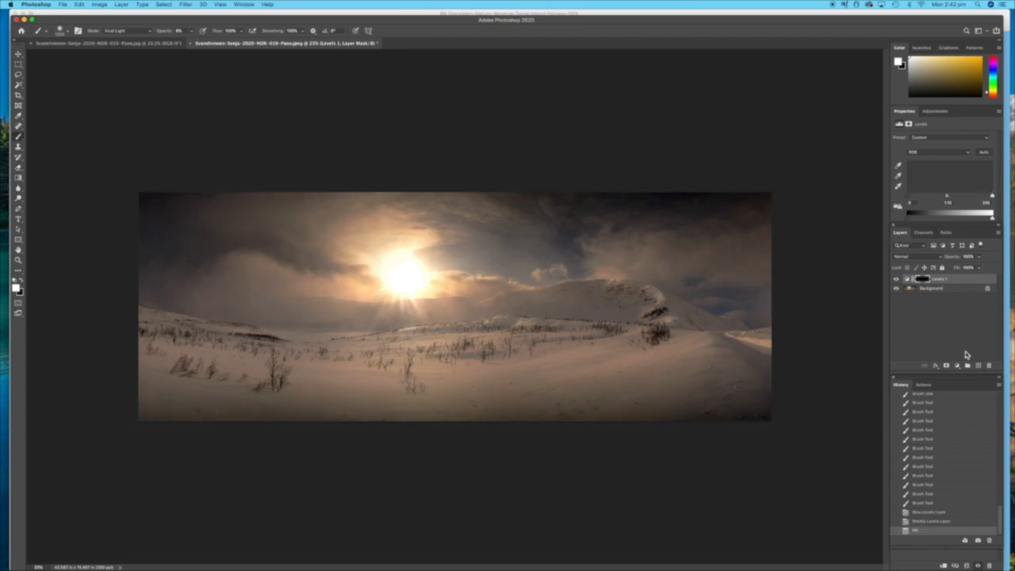
# Step: Set the brush to Normal mode with a higher opacity and paint white on the Levels mask along the panorama's dark corners and lower edge
pyautogui.click(151, 32)
pyautogui.click(119, 13)
pyautogui.click(192, 34)
pyautogui.moveTo(193, 38); pyautogui.dragTo(213, 40)
pyautogui.moveTo(136, 196)
pyautogui.mouseDown()
pyautogui.moveTo(205, 182)
pyautogui.moveTo(250, 157)
pyautogui.mouseUp()
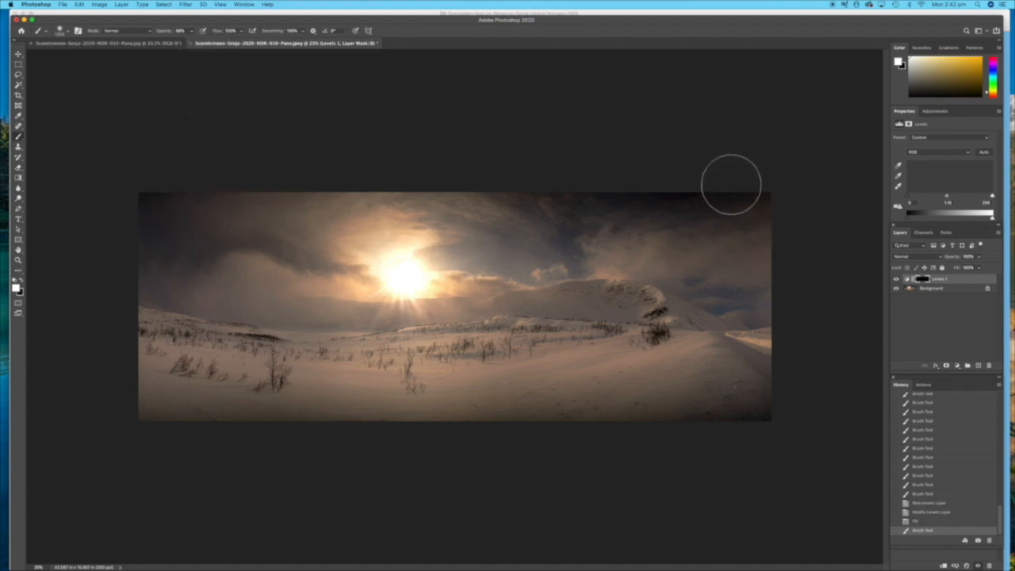
pyautogui.moveTo(724, 218); pyautogui.dragTo(797, 215)
pyautogui.moveTo(805, 402); pyautogui.dragTo(720, 425)
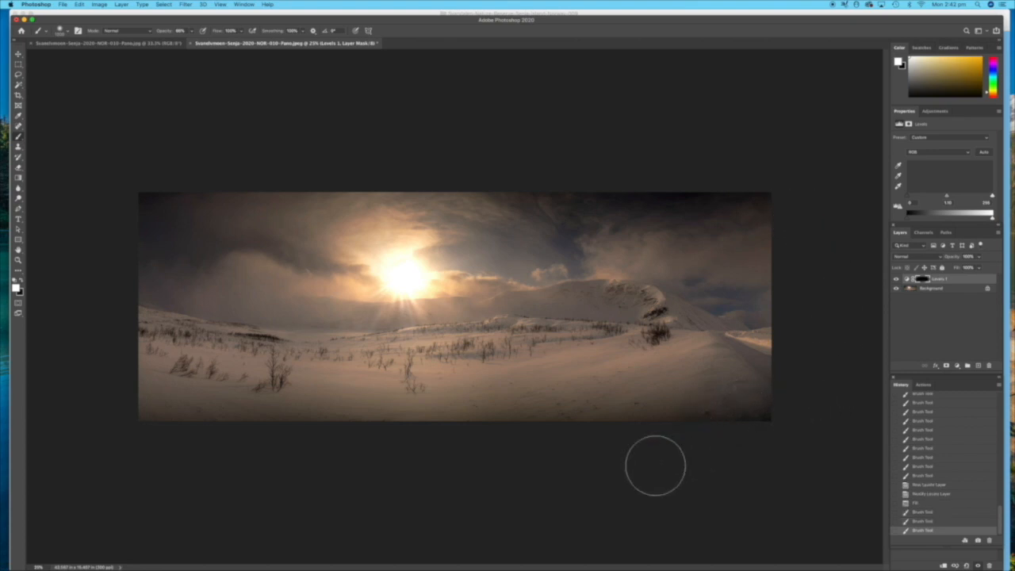
pyautogui.moveTo(274, 432); pyautogui.dragTo(16, 429)
pyautogui.moveTo(728, 437)
pyautogui.mouseDown()
pyautogui.moveTo(794, 393)
pyautogui.moveTo(579, 445)
pyautogui.mouseUp()
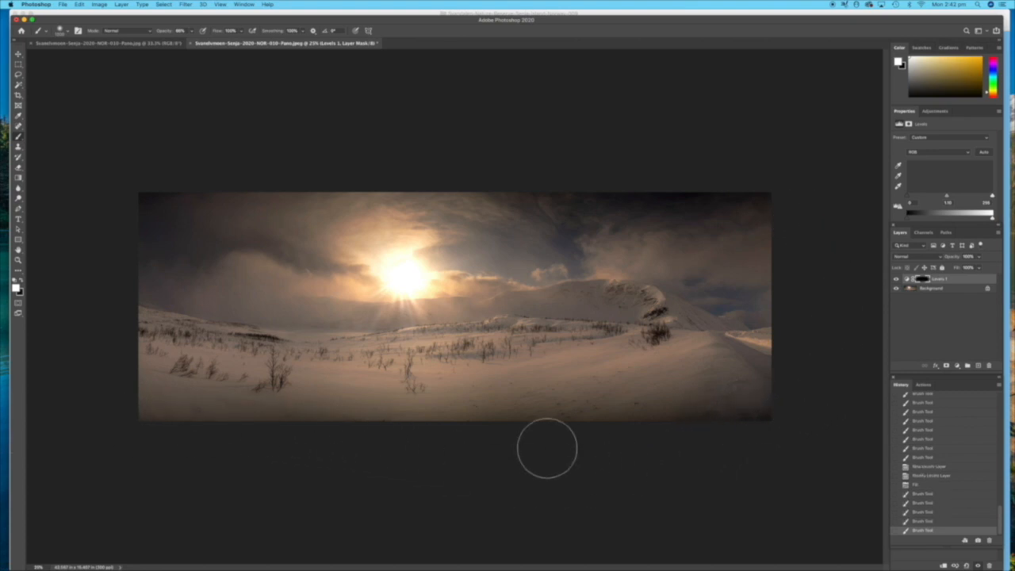
# Step: Paint white on the Levels mask along the panorama's dark upper sky and corners, and flatten the image
pyautogui.moveTo(616, 198); pyautogui.dragTo(471, 174)
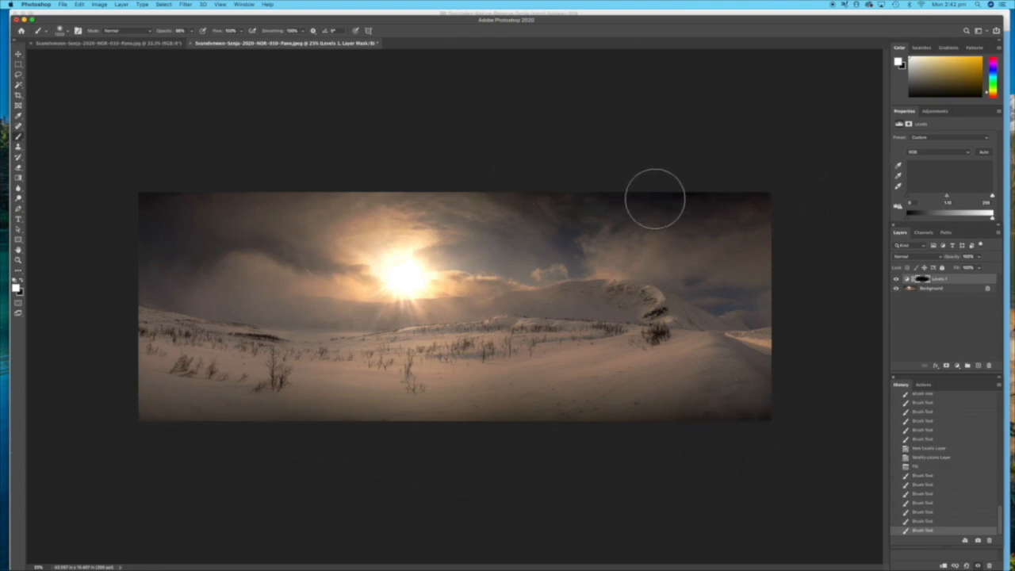
pyautogui.moveTo(894, 163); pyautogui.dragTo(860, 166)
pyautogui.moveTo(207, 199)
pyautogui.mouseDown()
pyautogui.moveTo(117, 192)
pyautogui.moveTo(93, 201)
pyautogui.mouseUp()
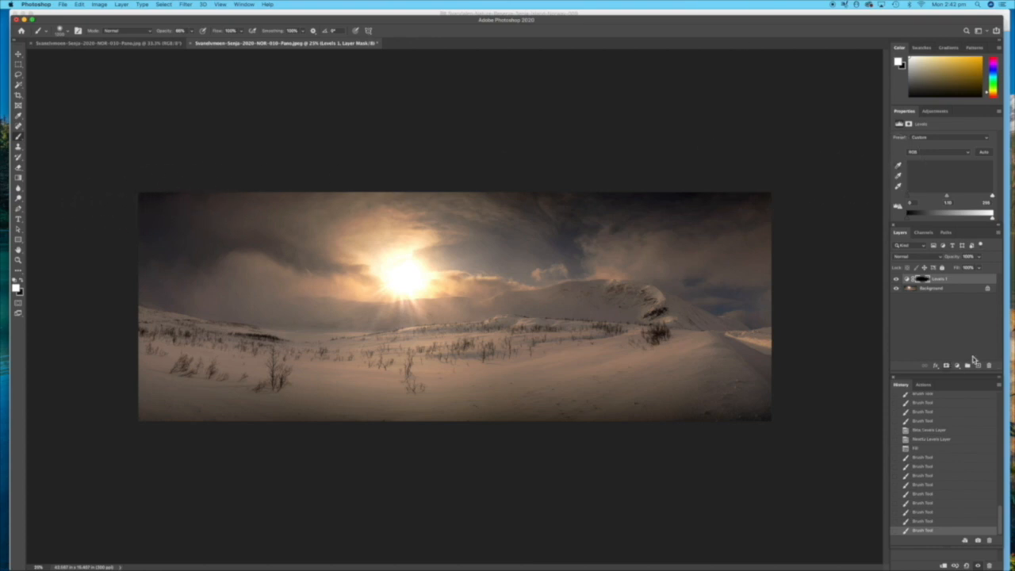
pyautogui.click(999, 237)
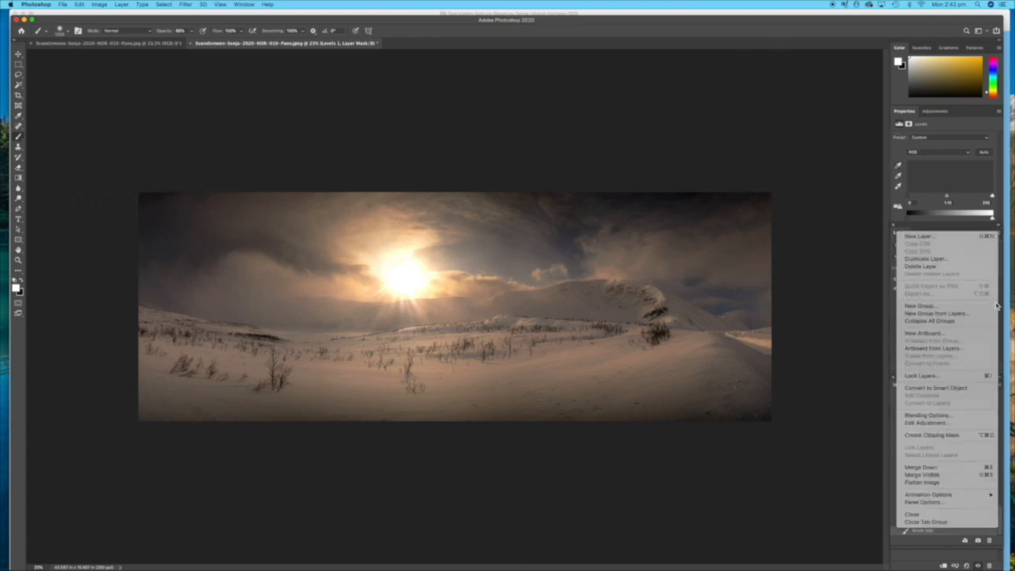
pyautogui.click(936, 483)
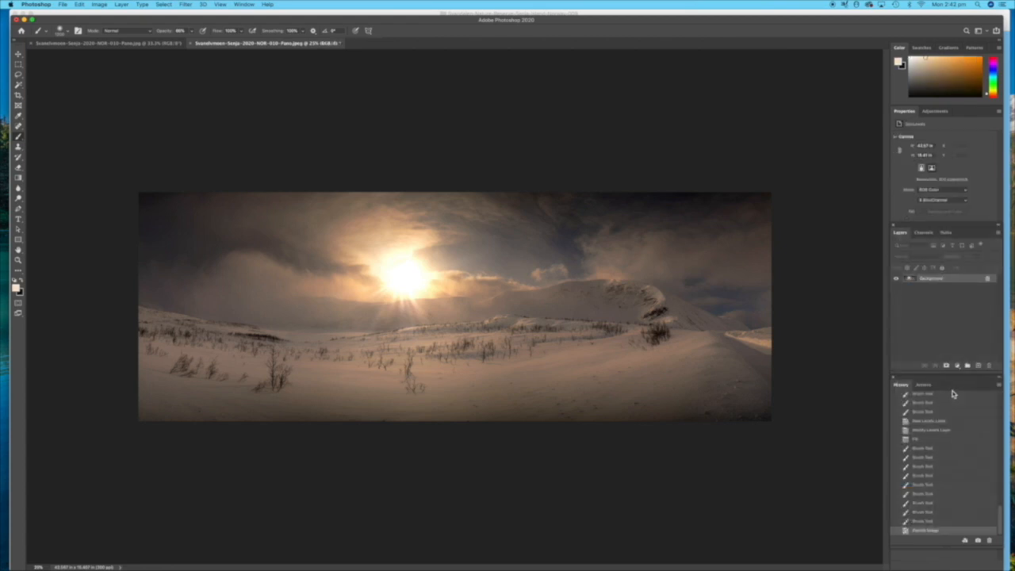
# Step: Add a Color Balance adjustment layer and shift its midtones slightly toward cyan, green and blue
pyautogui.click(957, 365)
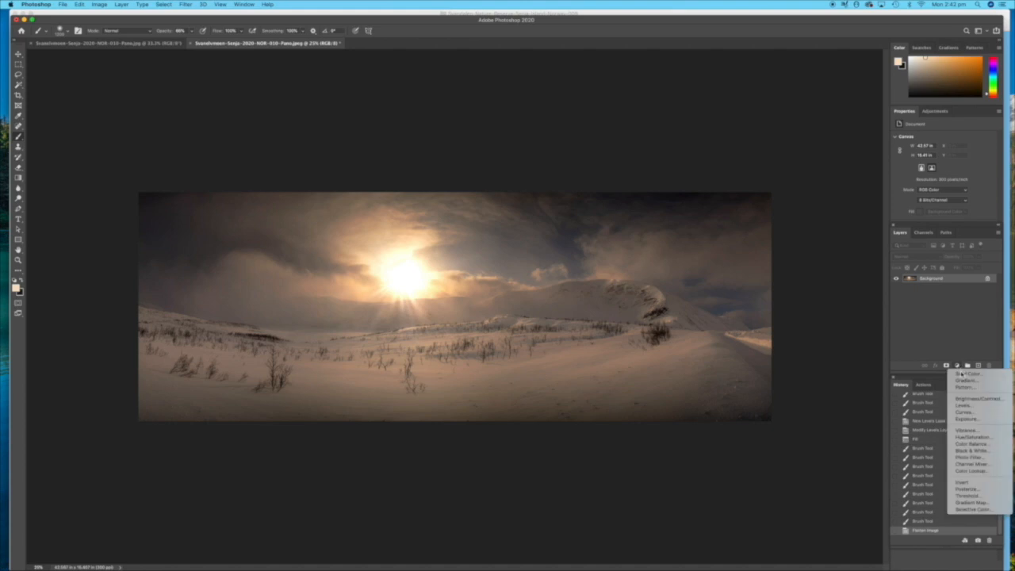
pyautogui.click(972, 444)
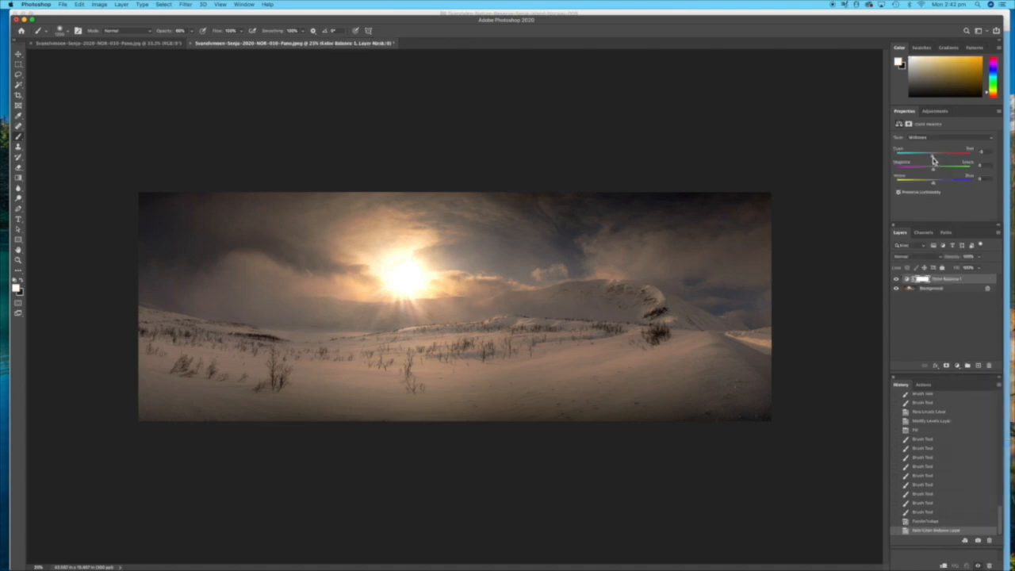
pyautogui.moveTo(933, 157); pyautogui.dragTo(933, 163)
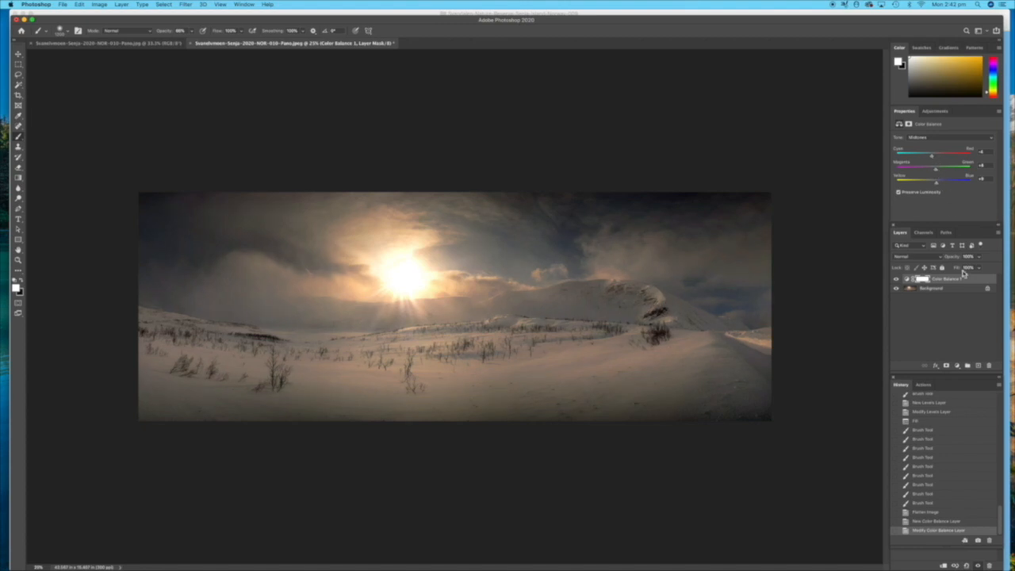
# Step: Add a Hue/Saturation layer, lower the Yellows' hue slightly and raise their saturation to +18, and flatten the image
pyautogui.click(958, 368)
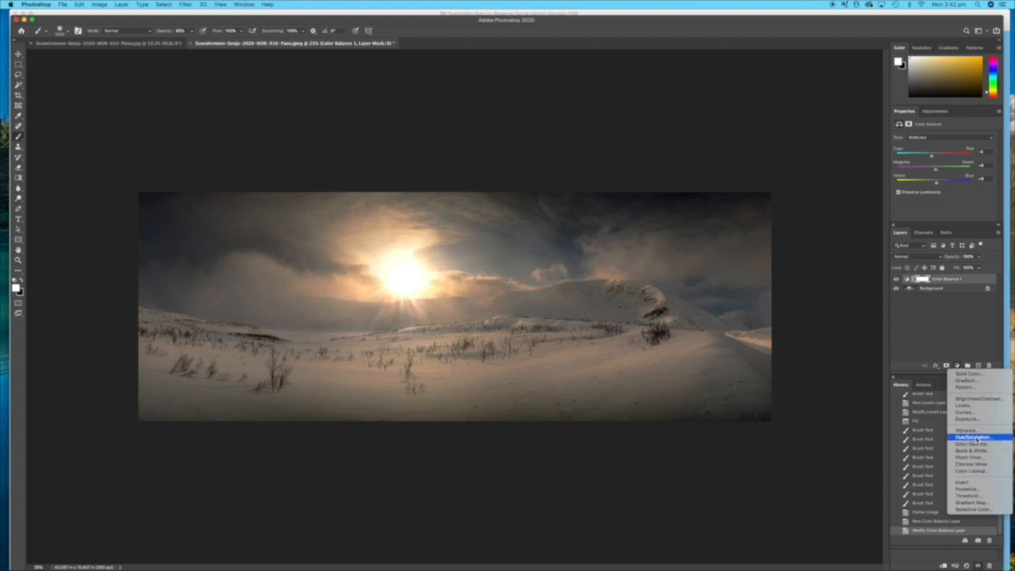
pyautogui.click(973, 437)
pyautogui.click(991, 149)
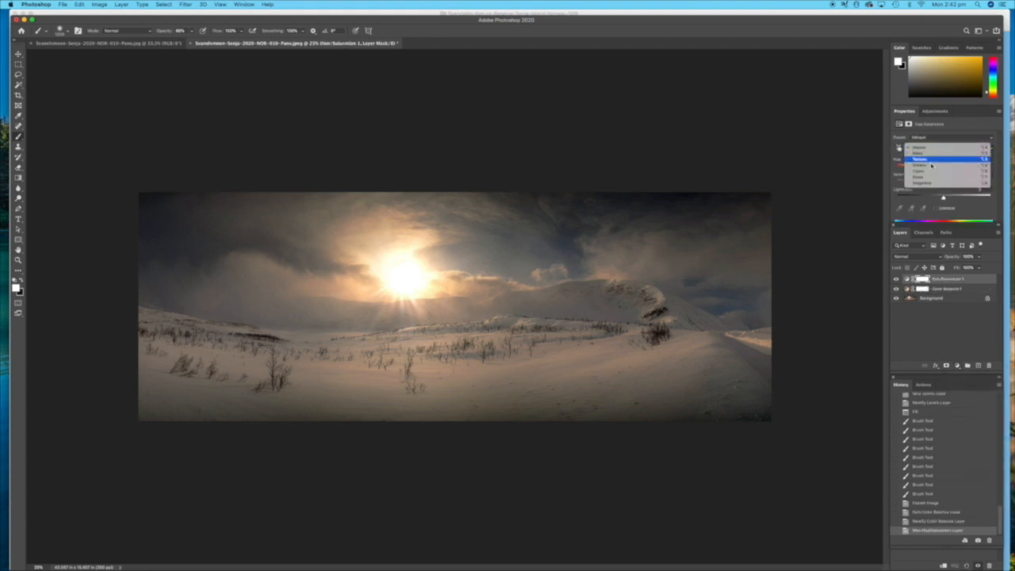
pyautogui.click(930, 161)
pyautogui.moveTo(949, 185); pyautogui.dragTo(951, 184)
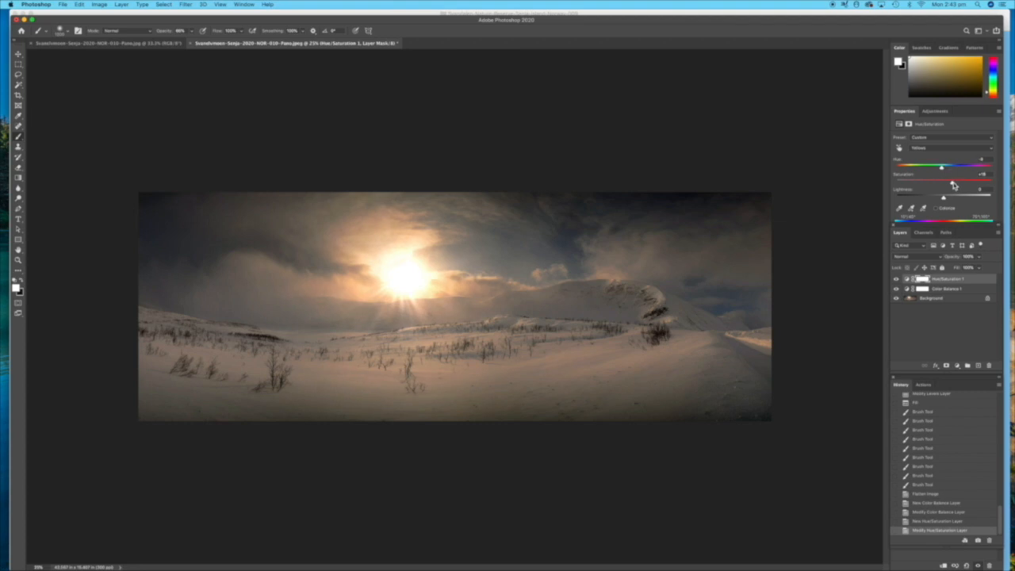
pyautogui.click(999, 234)
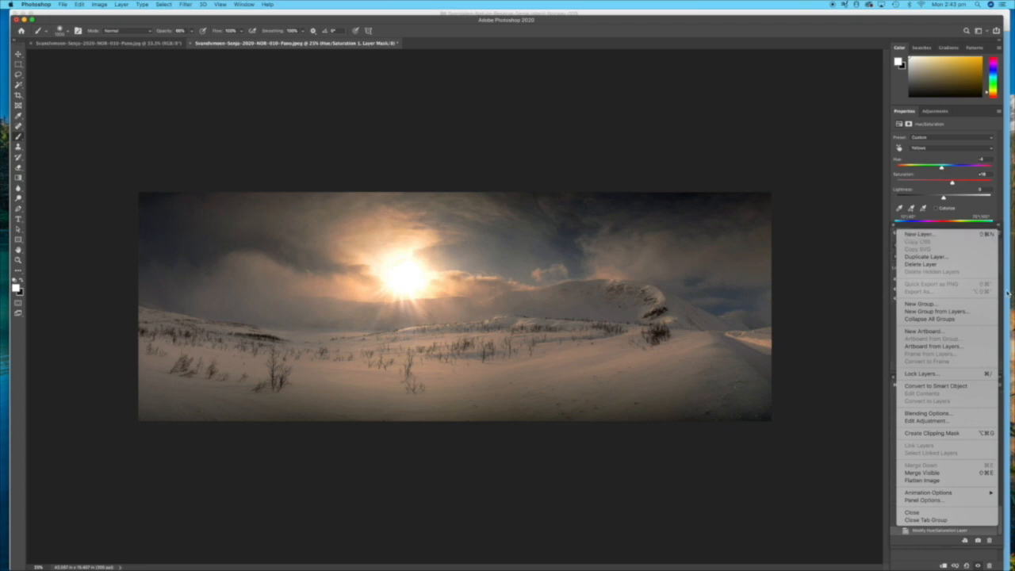
pyautogui.click(948, 482)
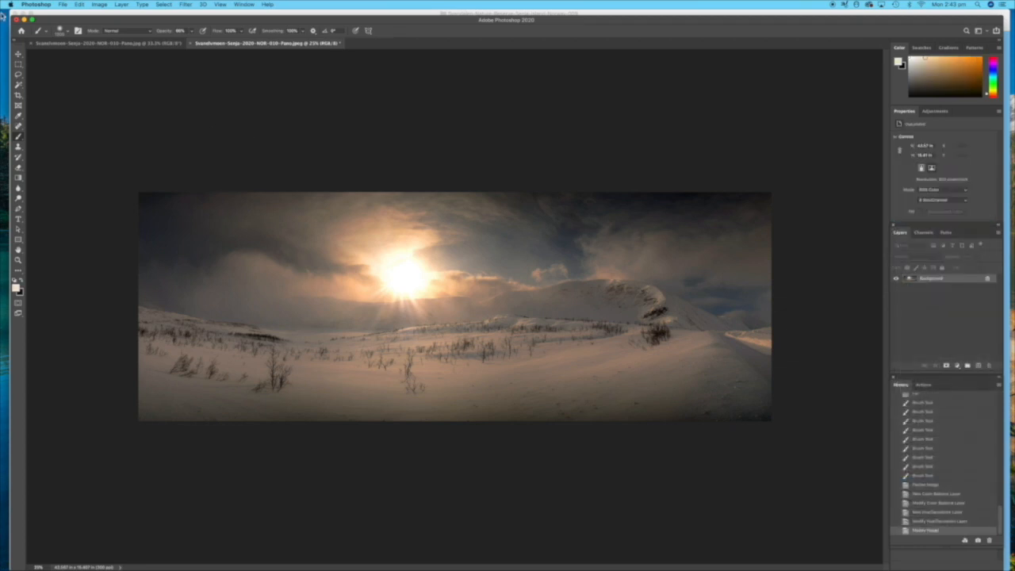
# Step: Set the Clone Stamp to 78% opacity with a much smaller brush and clone over the sky's upper-left corner
pyautogui.click(18, 147)
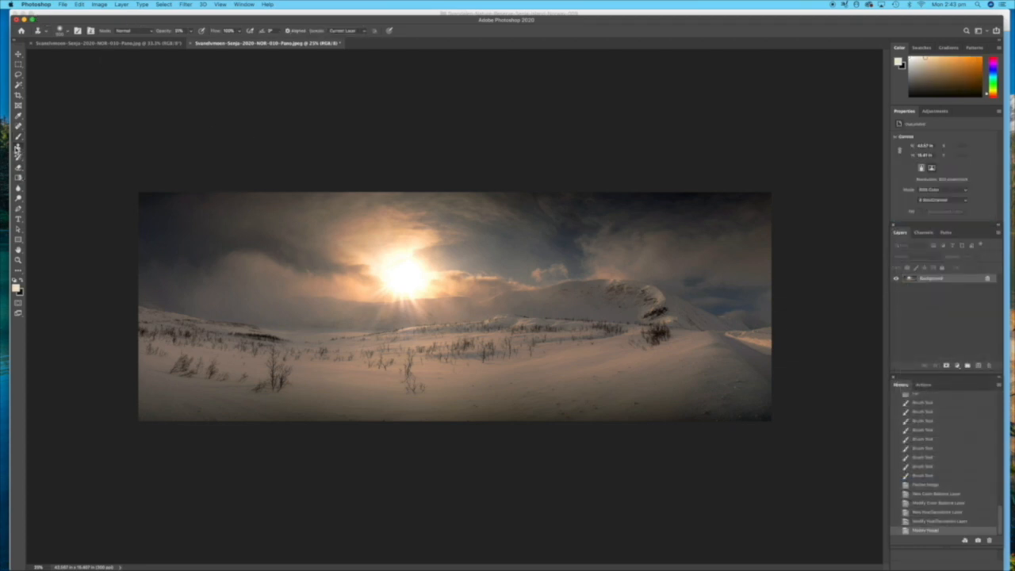
pyautogui.click(190, 30)
pyautogui.moveTo(193, 42); pyautogui.dragTo(213, 49)
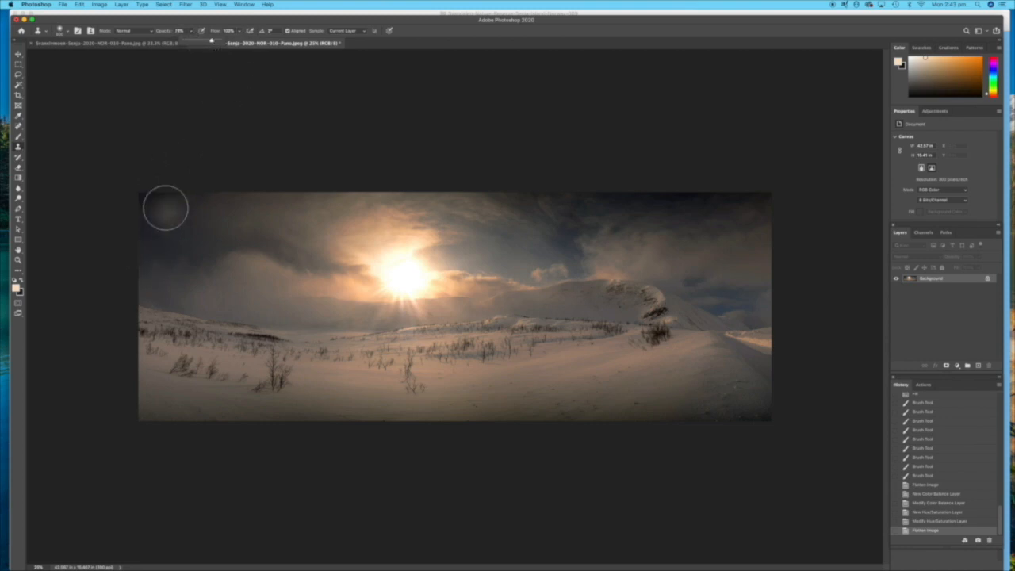
pyautogui.press('[')
pyautogui.press('[')
pyautogui.press('[')
pyautogui.press('[')
pyautogui.press('[')
pyautogui.press('[')
pyautogui.press('[')
pyautogui.press('[')
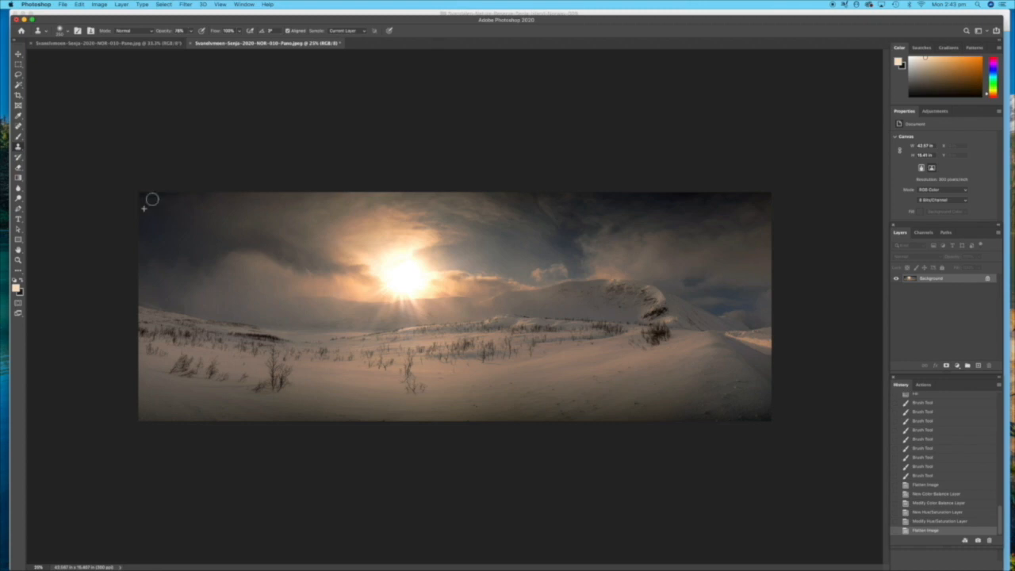
pyautogui.click(135, 193)
pyautogui.click(143, 194)
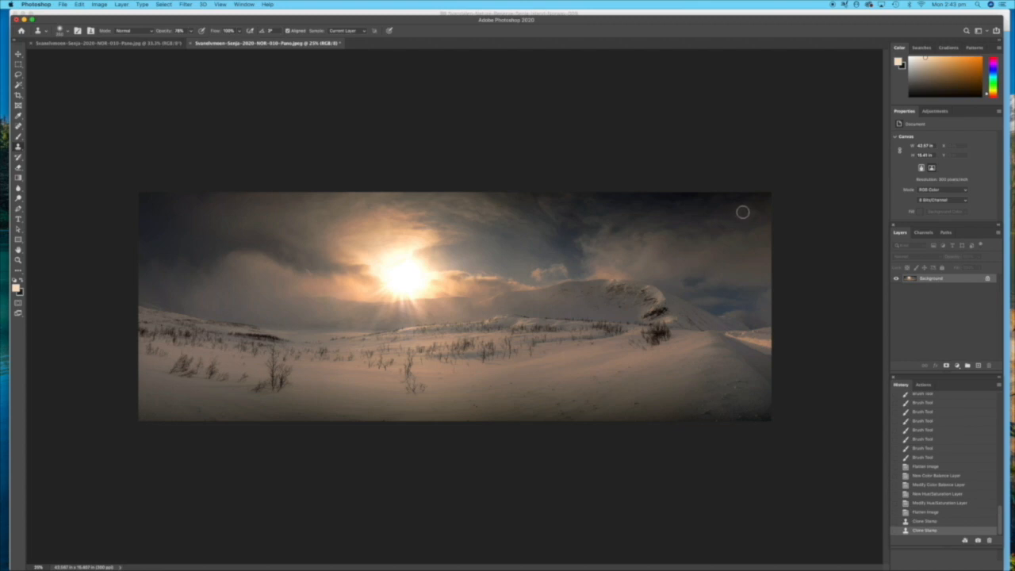
# Step: Enlarge the Clone Stamp brush slightly and clone over the dark sky along the panorama's upper-right edge
pyautogui.press(']')
pyautogui.press(']')
pyautogui.click(767, 200)
pyautogui.click(766, 200)
pyautogui.click(644, 199)
pyautogui.click(763, 199)
pyautogui.moveTo(632, 199); pyautogui.dragTo(614, 199)
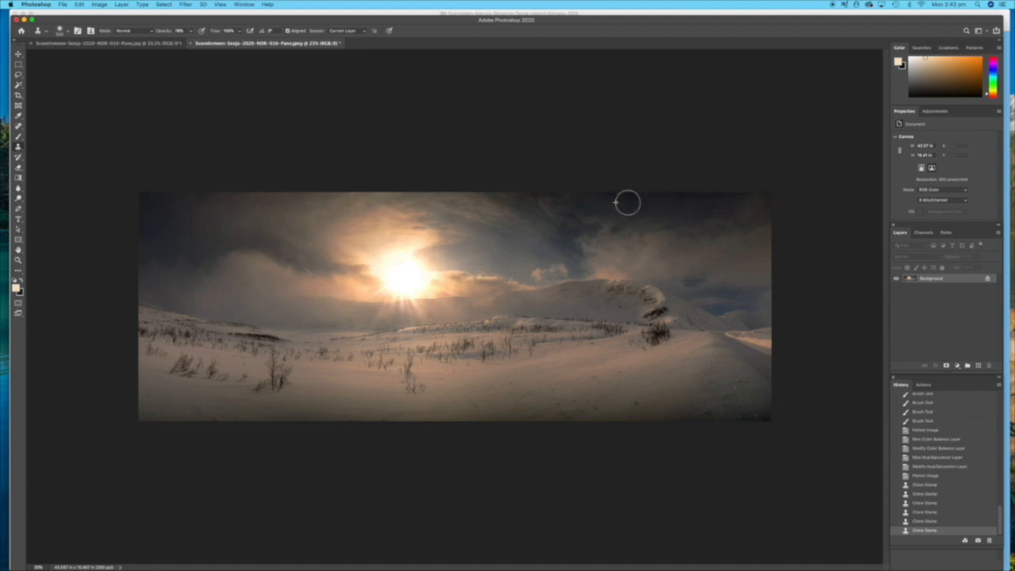
pyautogui.keyDown('alt'); pyautogui.click(675, 214); pyautogui.keyUp('alt')
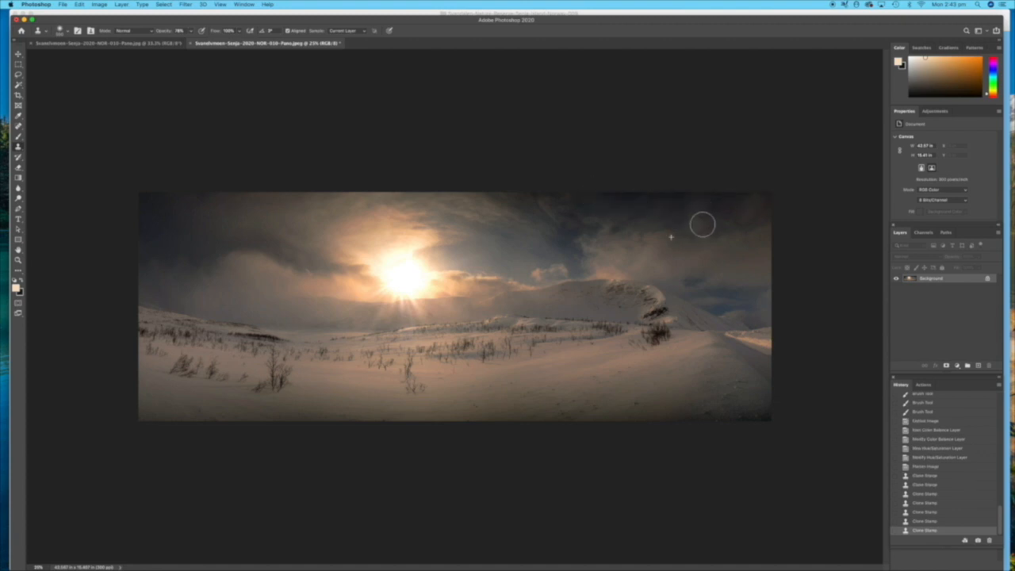
pyautogui.click(677, 211)
pyautogui.moveTo(660, 210)
pyautogui.mouseDown()
pyautogui.moveTo(641, 180)
pyautogui.moveTo(629, 198)
pyautogui.moveTo(562, 168)
pyautogui.mouseUp()
pyautogui.click(678, 191)
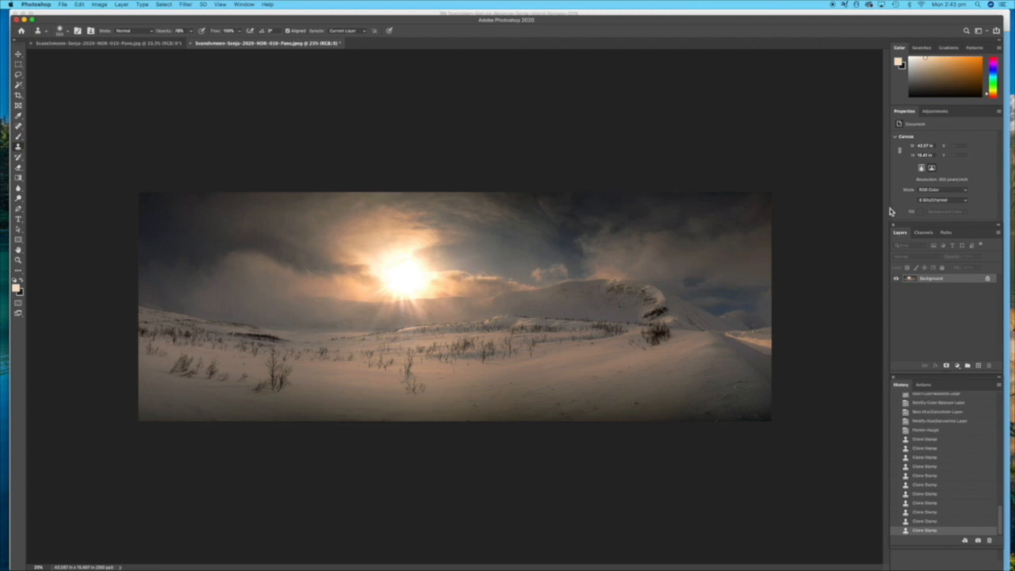
# Step: Set the foreground colour to a nearly black blue with a hue of about 209°
pyautogui.click(17, 288)
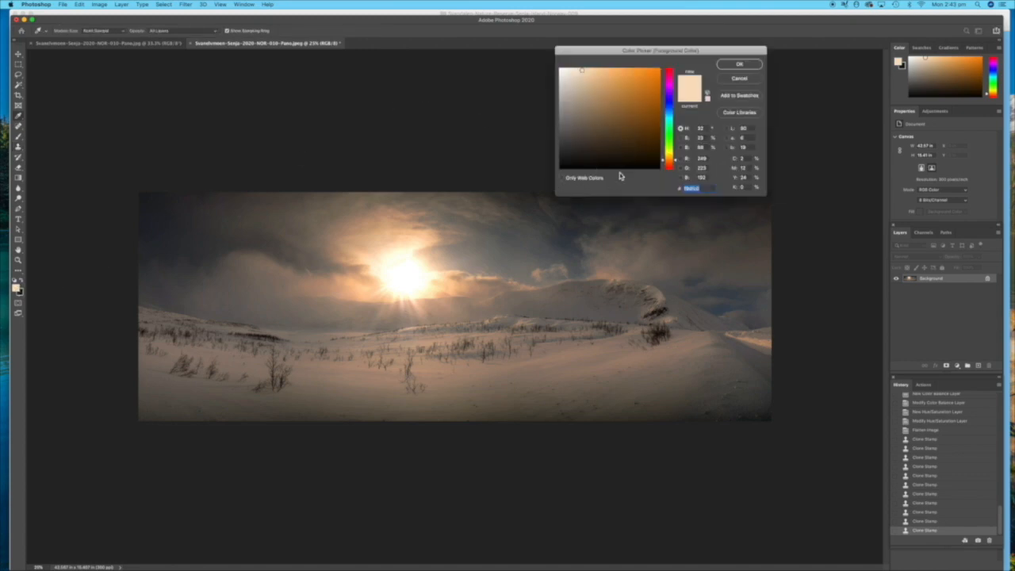
pyautogui.click(672, 108)
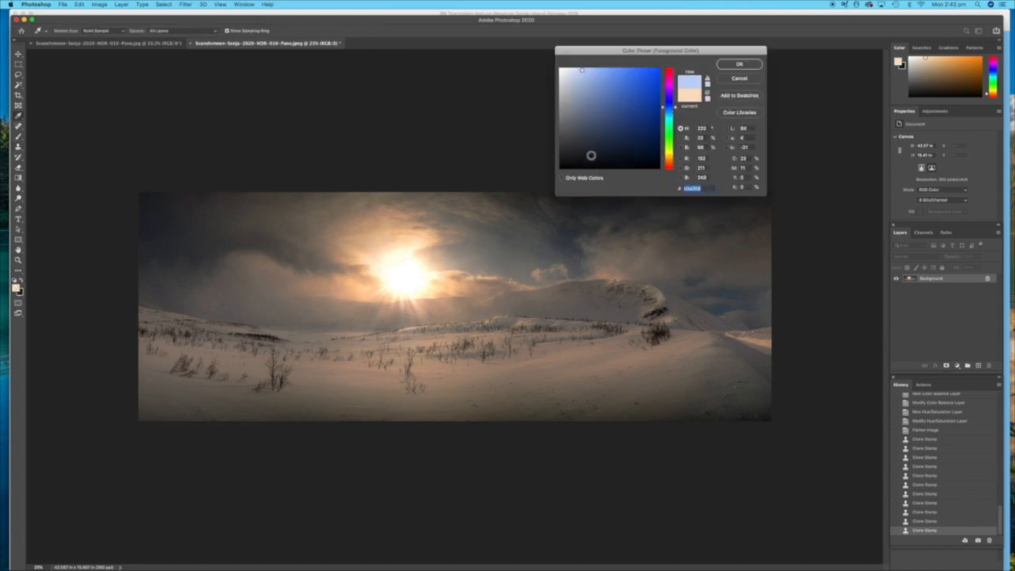
pyautogui.click(591, 155)
pyautogui.click(592, 160)
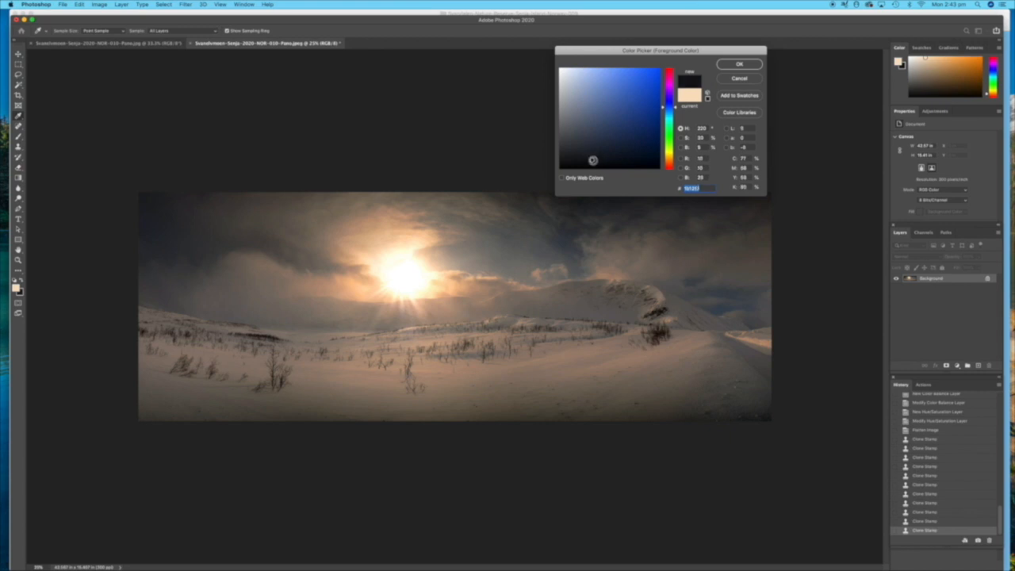
pyautogui.click(671, 112)
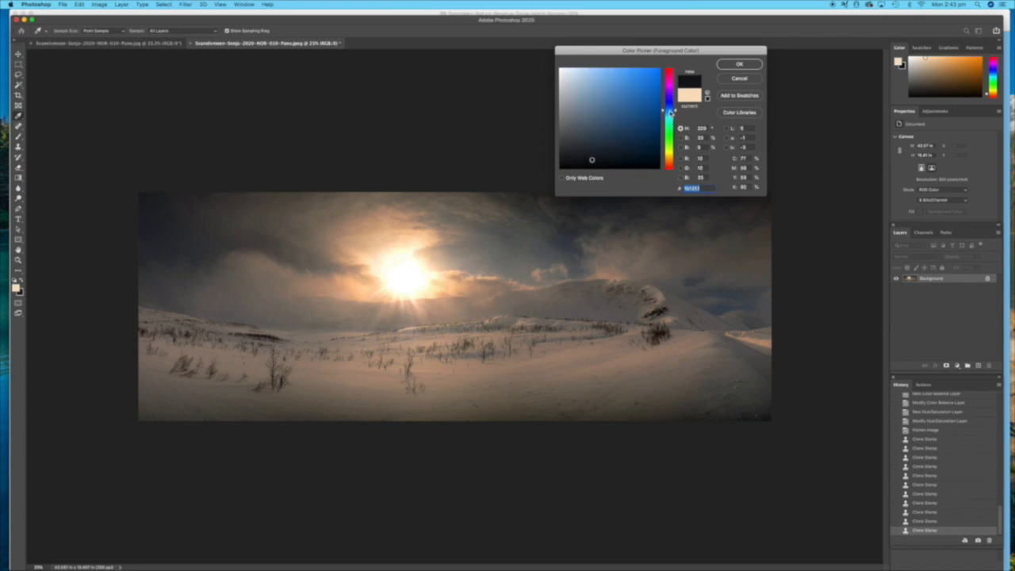
pyautogui.click(733, 65)
pyautogui.press('s')
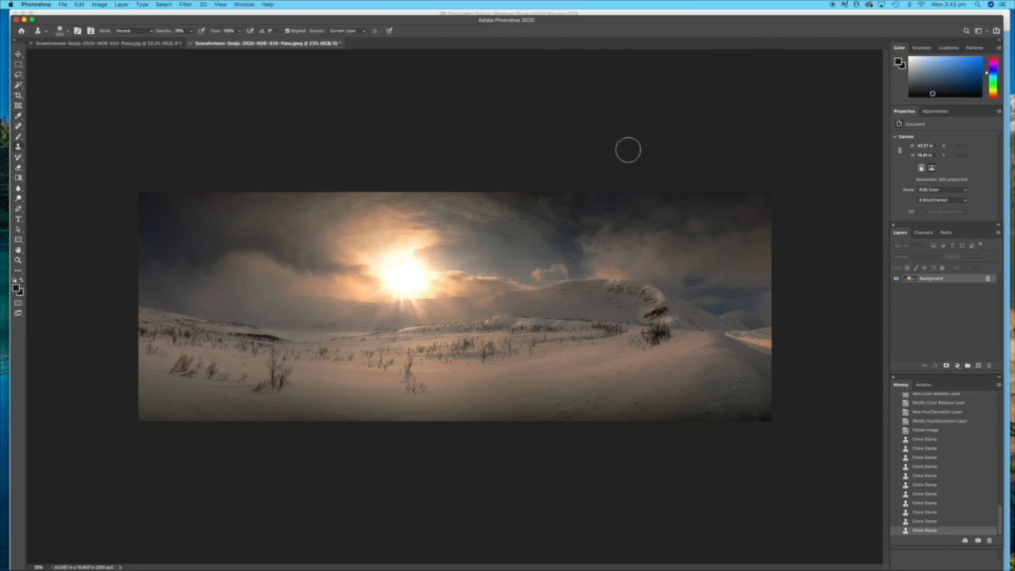
# Step: Darken the upper sky with three vertical Gradient strokes starting above the panorama, over its left, middle and right parts
pyautogui.click(18, 177)
pyautogui.moveTo(340, 104); pyautogui.dragTo(336, 247)
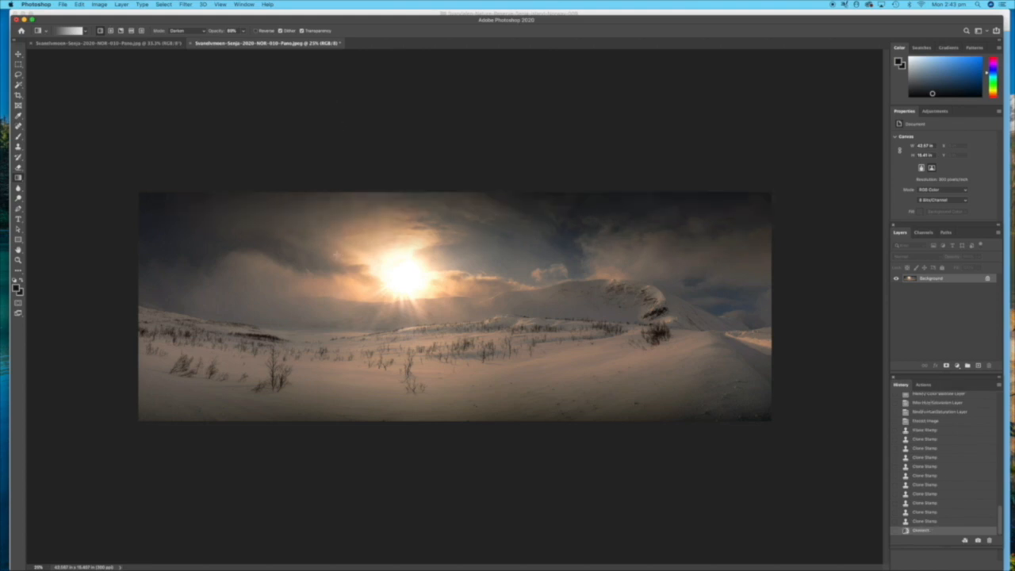
pyautogui.moveTo(586, 97); pyautogui.dragTo(580, 256)
pyautogui.moveTo(275, 87); pyautogui.dragTo(283, 245)
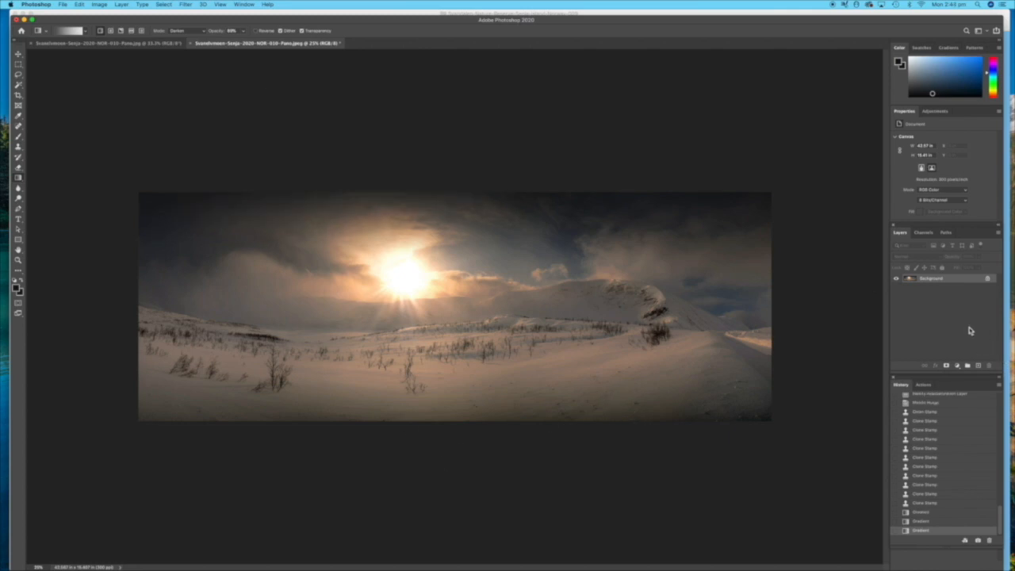
# Step: Reset the foreground and background colours to the defaults and swap them so that the foreground is white
pyautogui.click(18, 64)
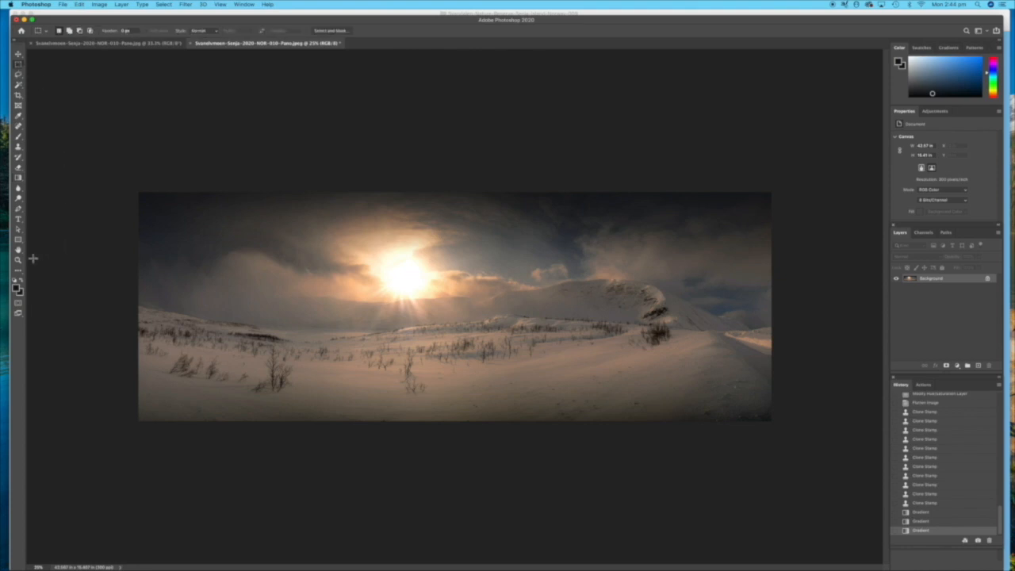
pyautogui.click(16, 286)
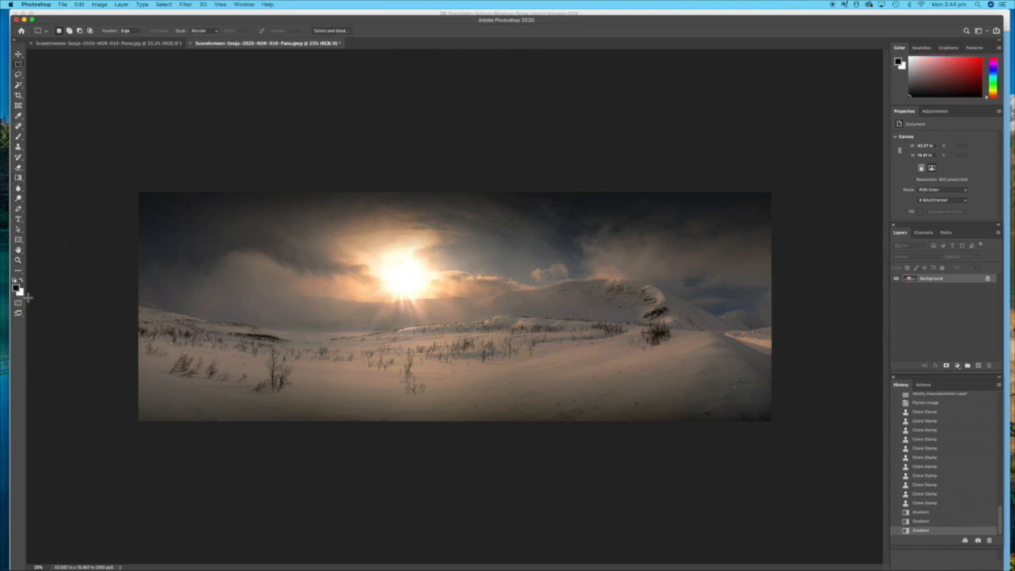
pyautogui.press('x')
pyautogui.click(17, 288)
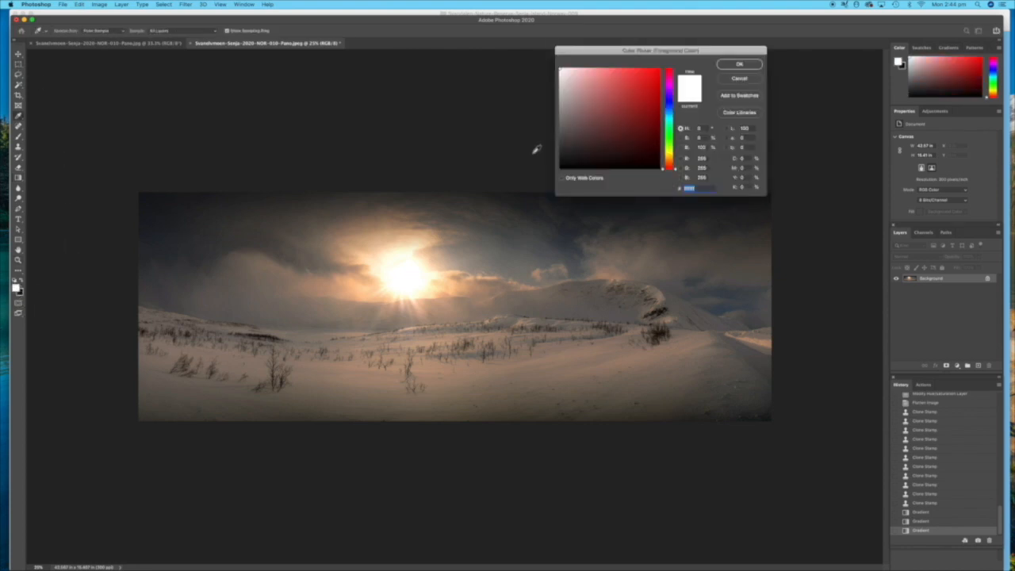
pyautogui.click(731, 67)
# Step: Select the whole panorama with the Rectangular Marquee and add a thin white stroke inside its edge at 100% opacity
pyautogui.press('m')
pyautogui.moveTo(111, 166); pyautogui.dragTo(831, 467)
pyautogui.click(80, 4)
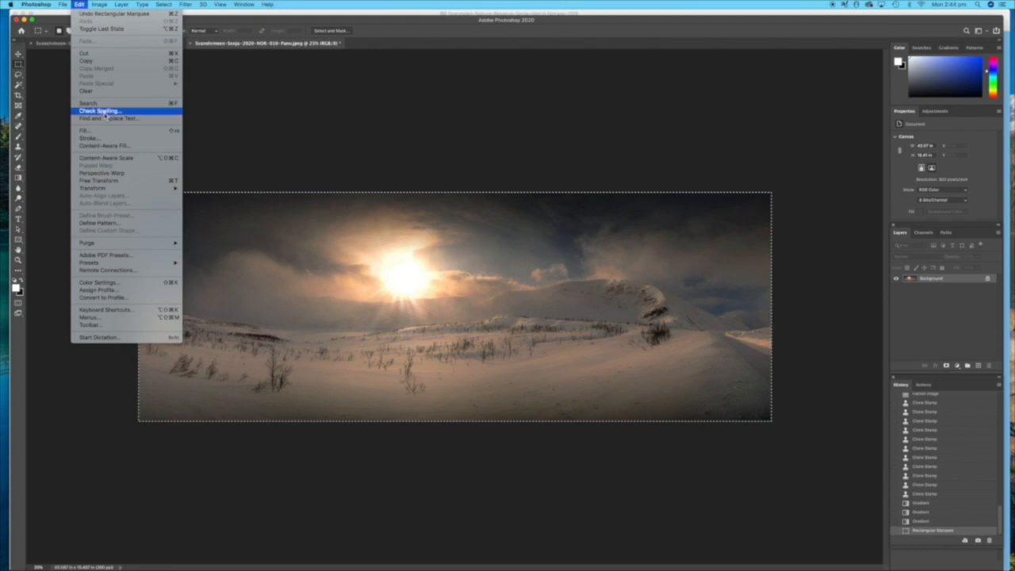
pyautogui.click(89, 138)
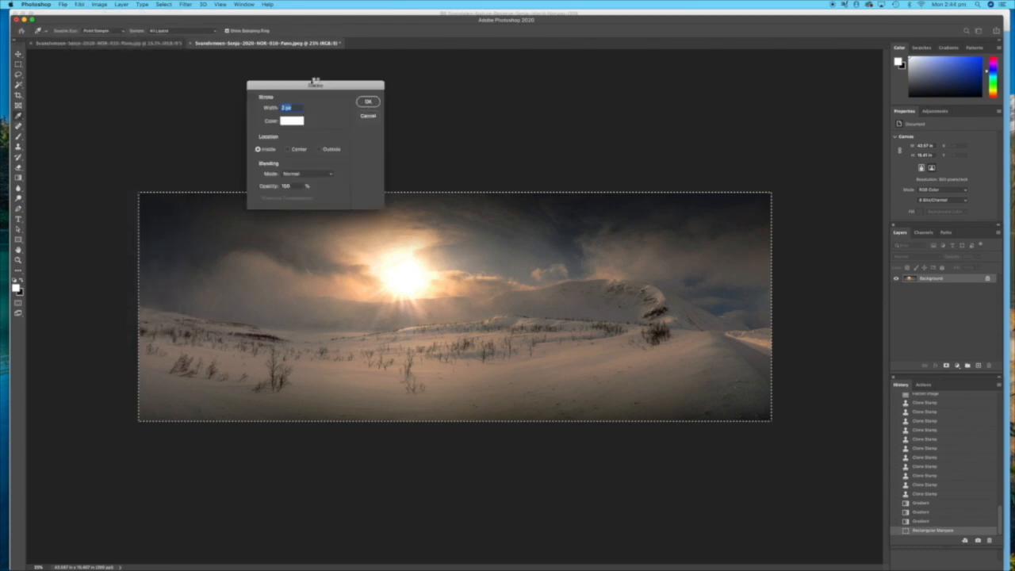
pyautogui.press('Return')
# Step: Resize the panorama to 42 inches wide by 18 inches high with the width and height proportions unlinked
pyautogui.click(99, 4)
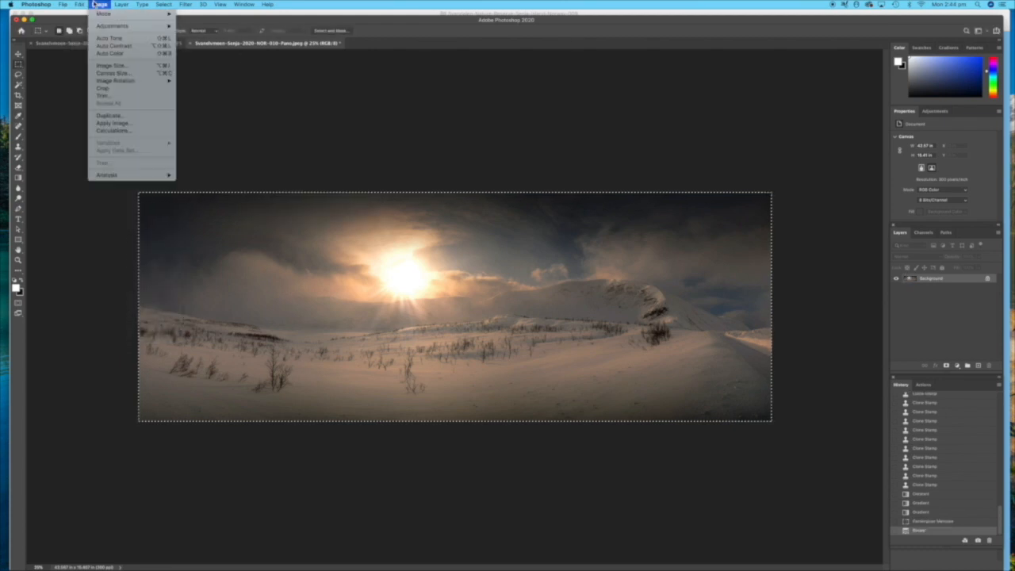
pyautogui.click(117, 65)
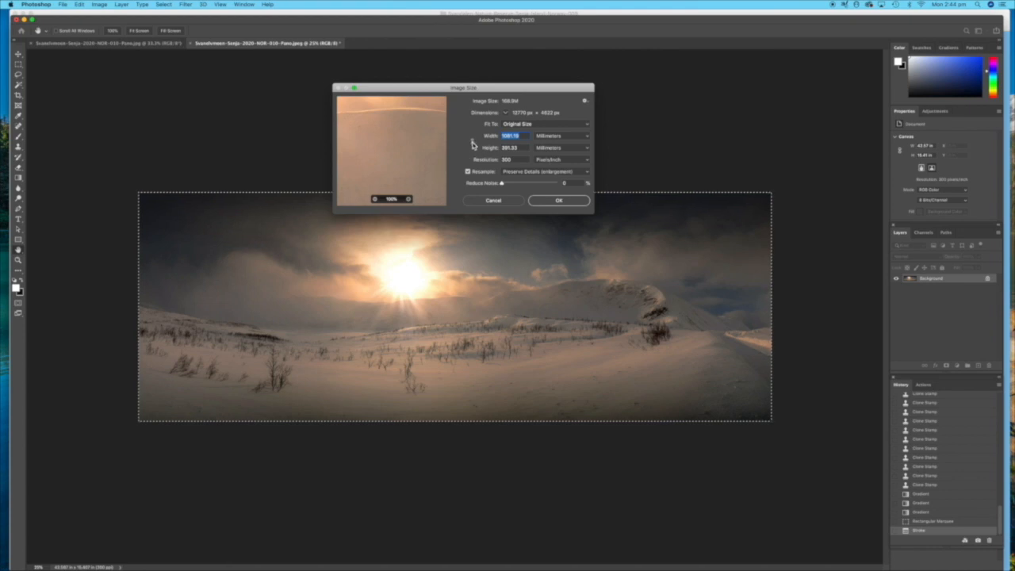
pyautogui.click(589, 137)
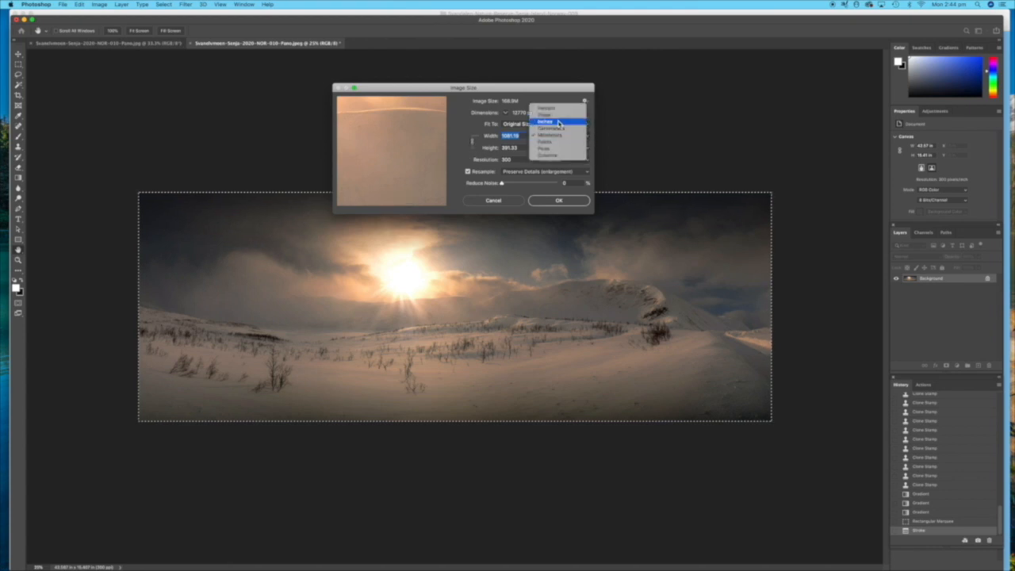
pyautogui.click(557, 123)
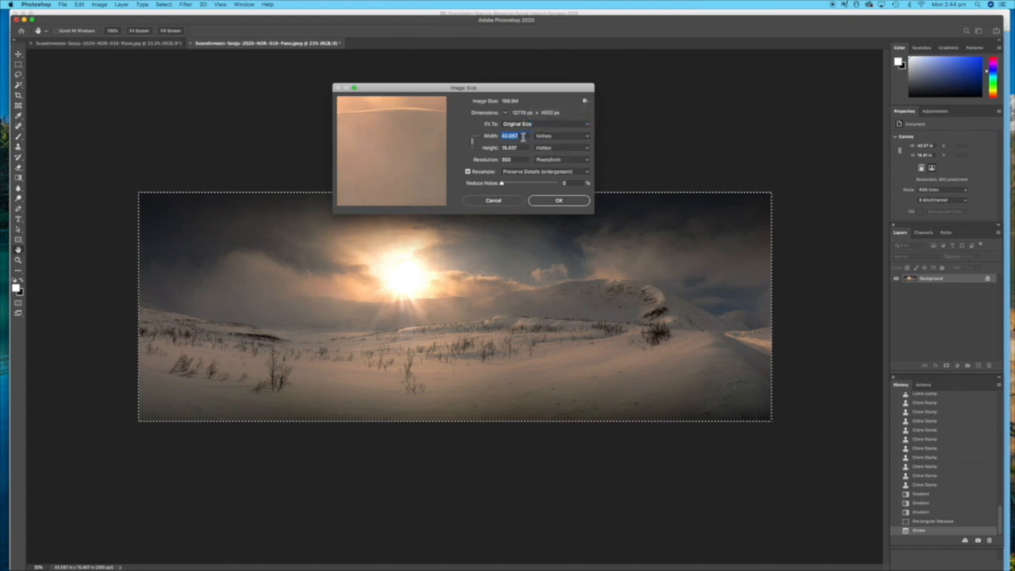
pyautogui.write('43')
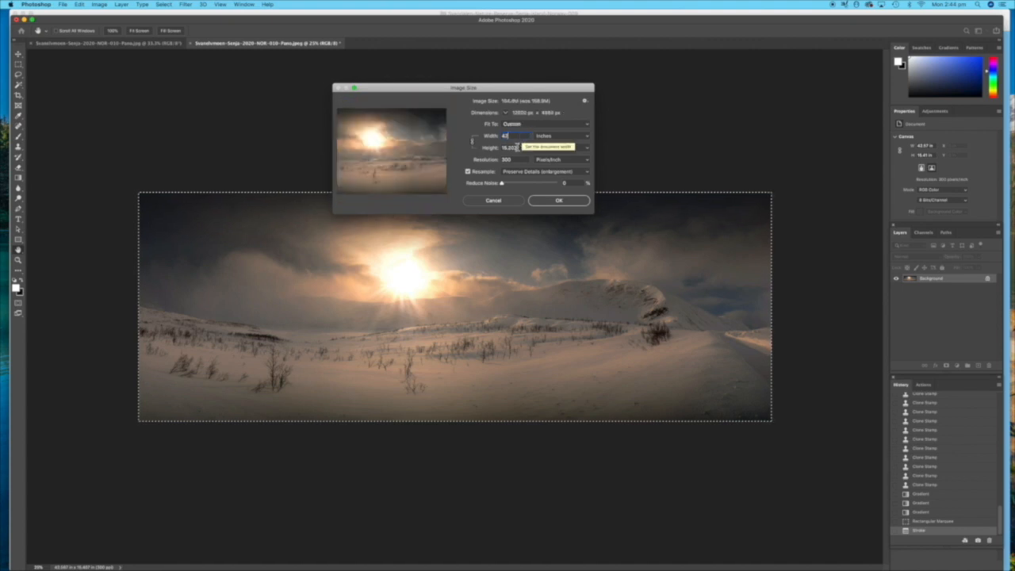
pyautogui.press('Tab')
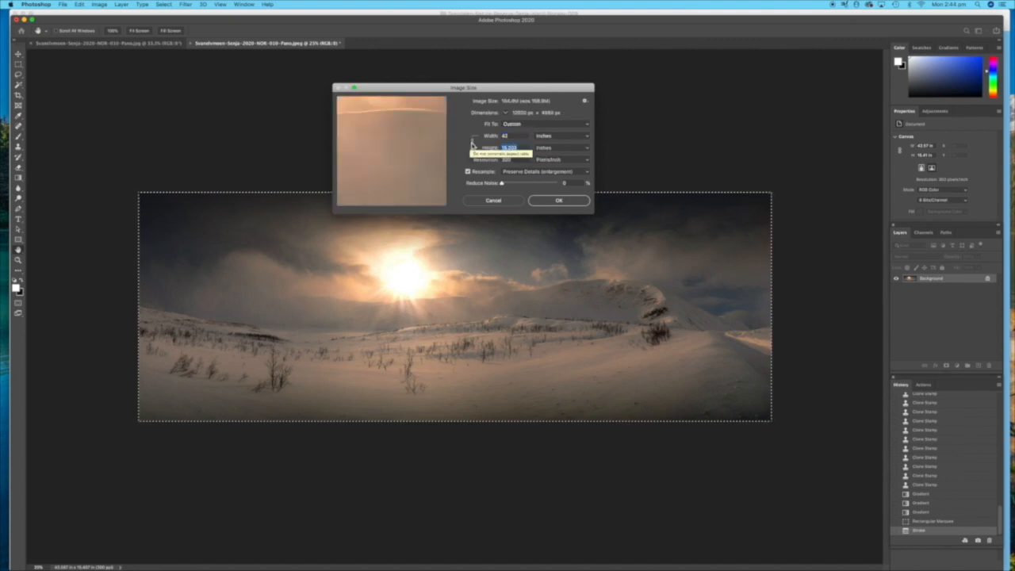
pyautogui.write('16')
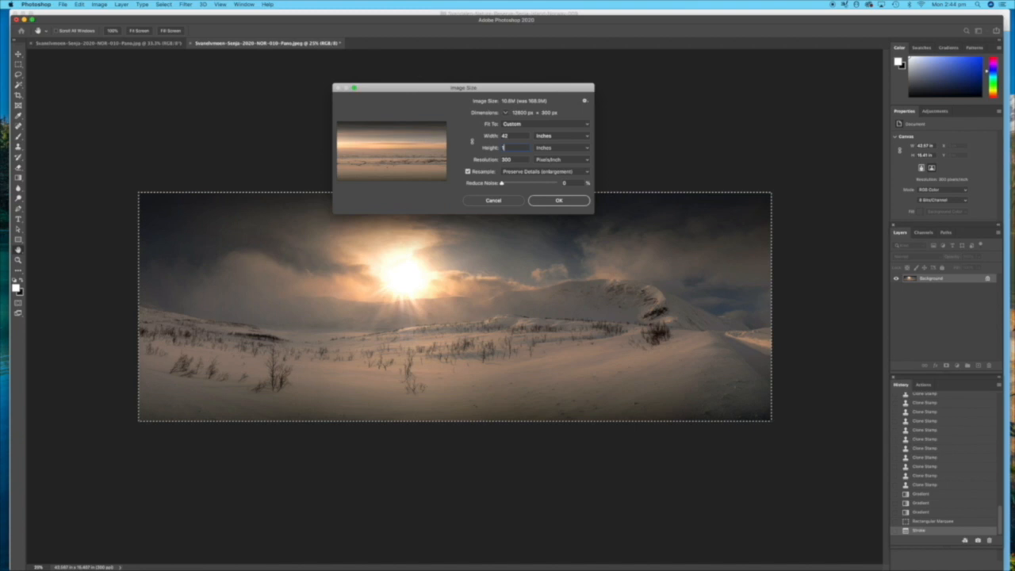
pyautogui.click(545, 203)
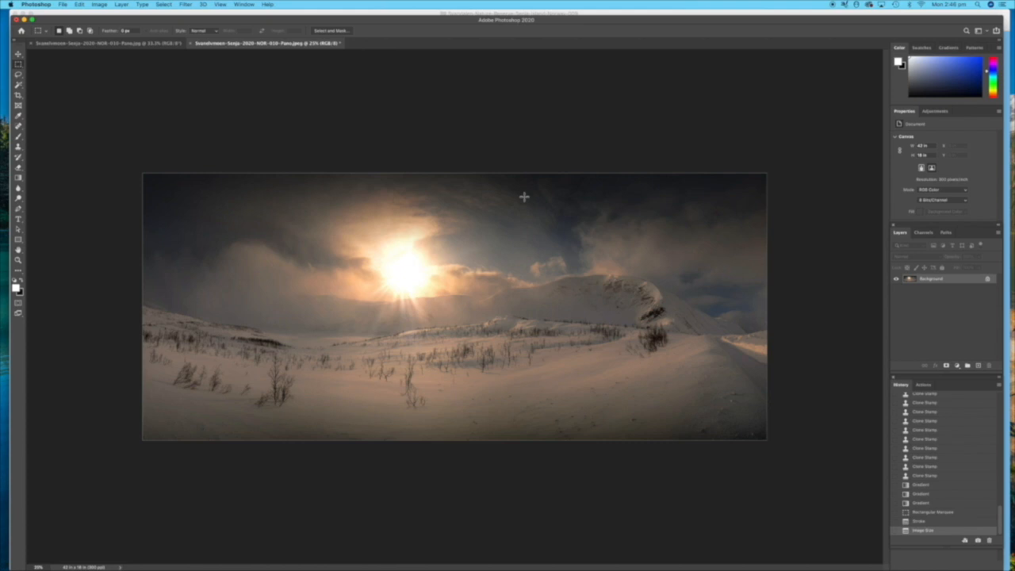
# Step: Display the finished panorama in full-screen mode on a black background, fitted to the screen, to review it
pyautogui.press('super+equal')
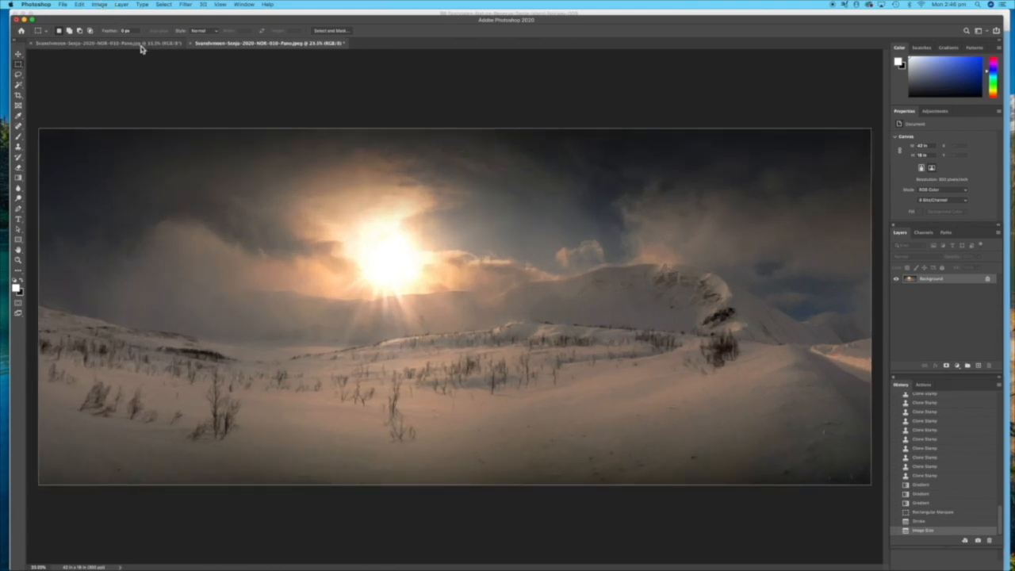
pyautogui.press('f')
pyautogui.press('f')
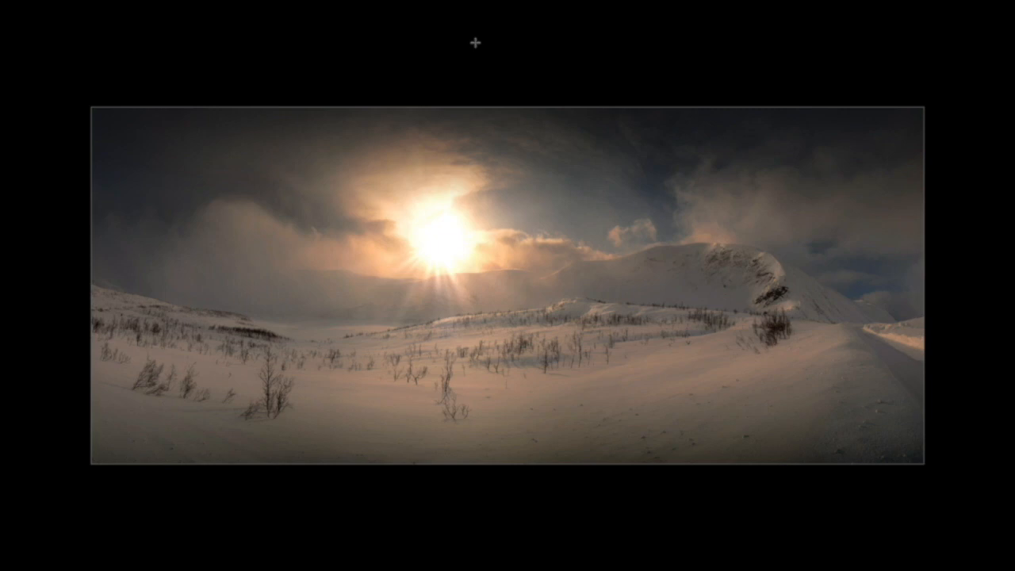
pyautogui.hotkey('ctrl', '0')
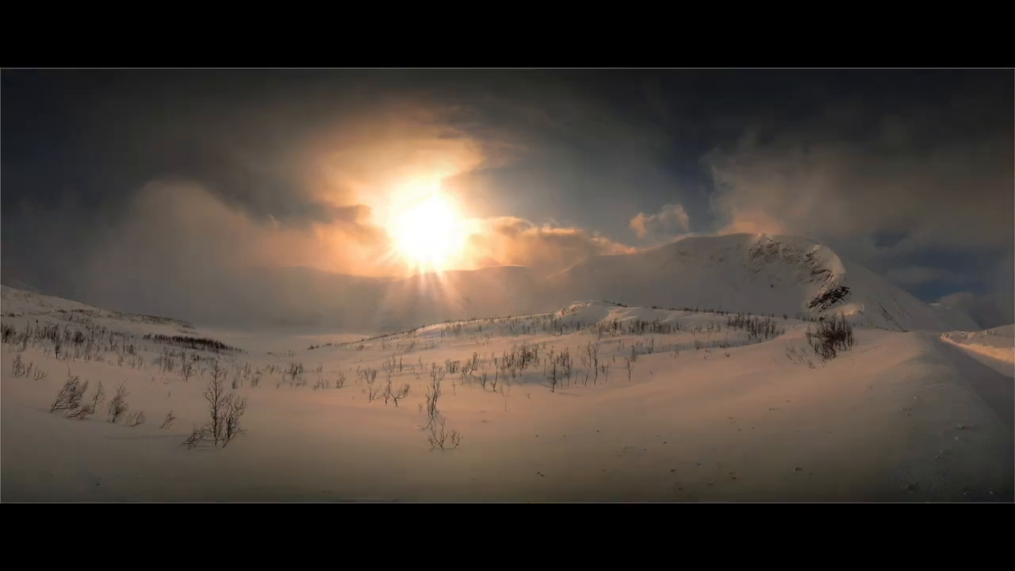